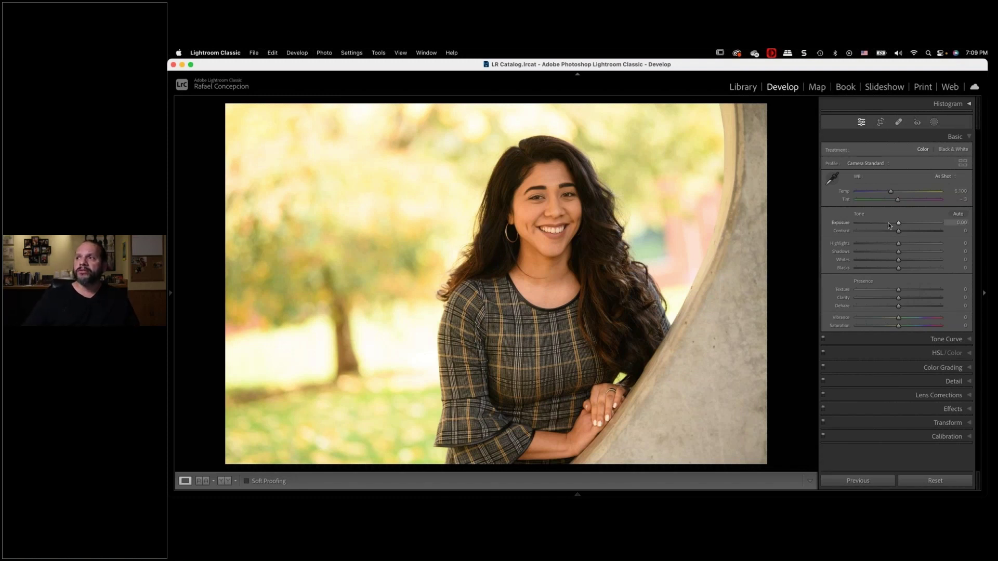
# Step: Try lowering the portrait's overall Exposure to -2.15 and to -1.35, restoring the original exposure after each trial
pyautogui.moveTo(889, 225)
pyautogui.mouseDown()
pyautogui.moveTo(917, 223)
pyautogui.moveTo(881, 224)
pyautogui.mouseUp()
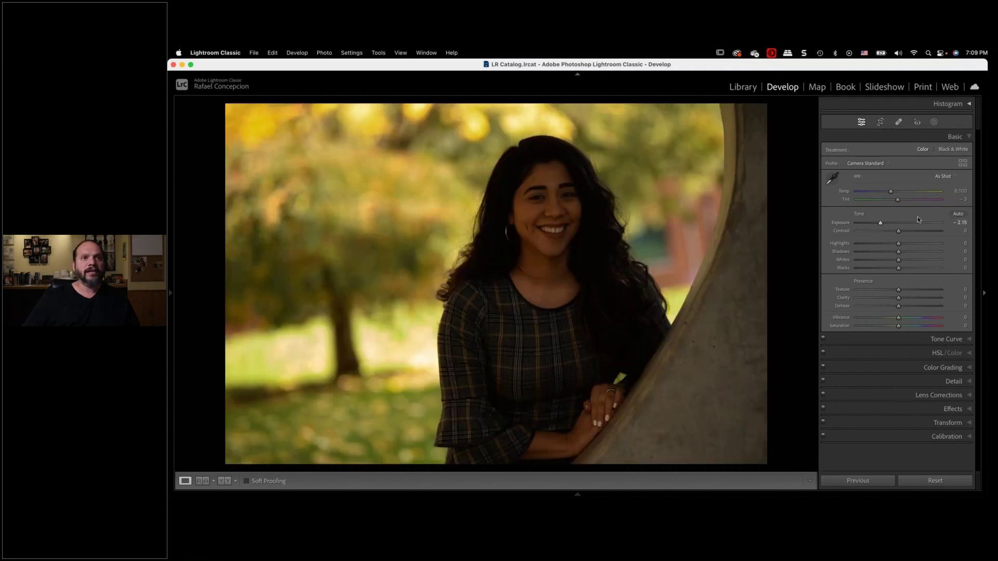
pyautogui.doubleClick(886, 226)
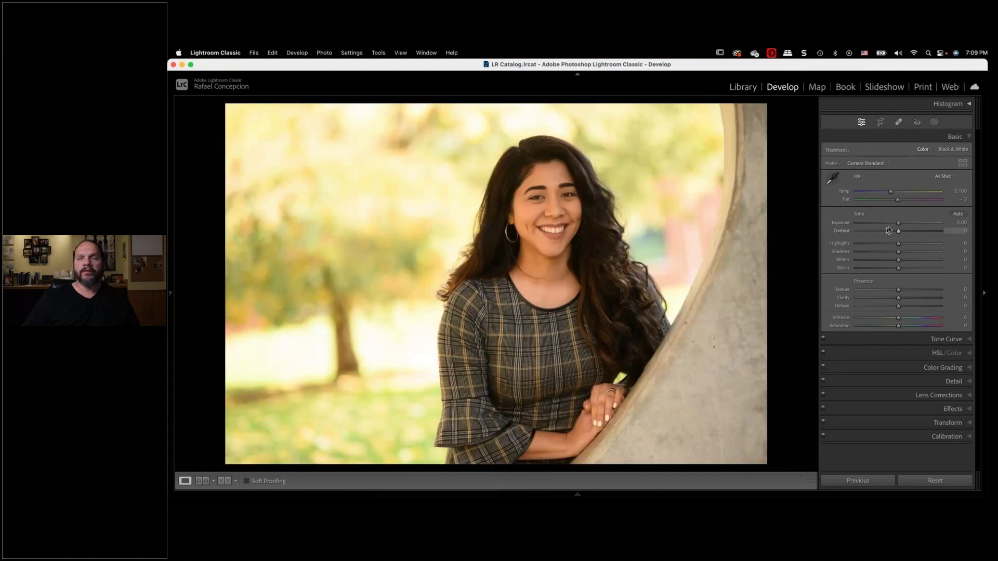
pyautogui.moveTo(892, 225); pyautogui.dragTo(887, 226)
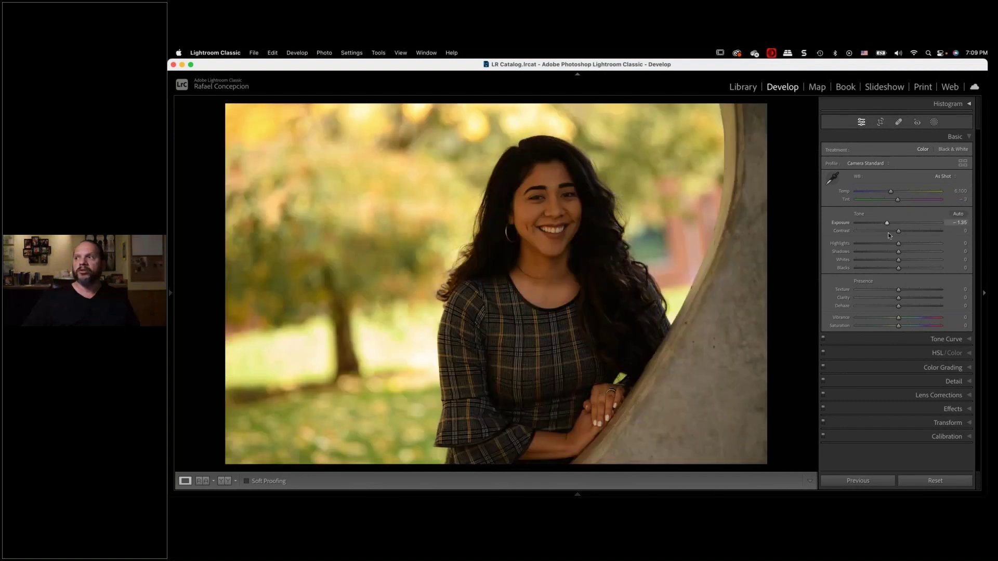
pyautogui.press('super+z')
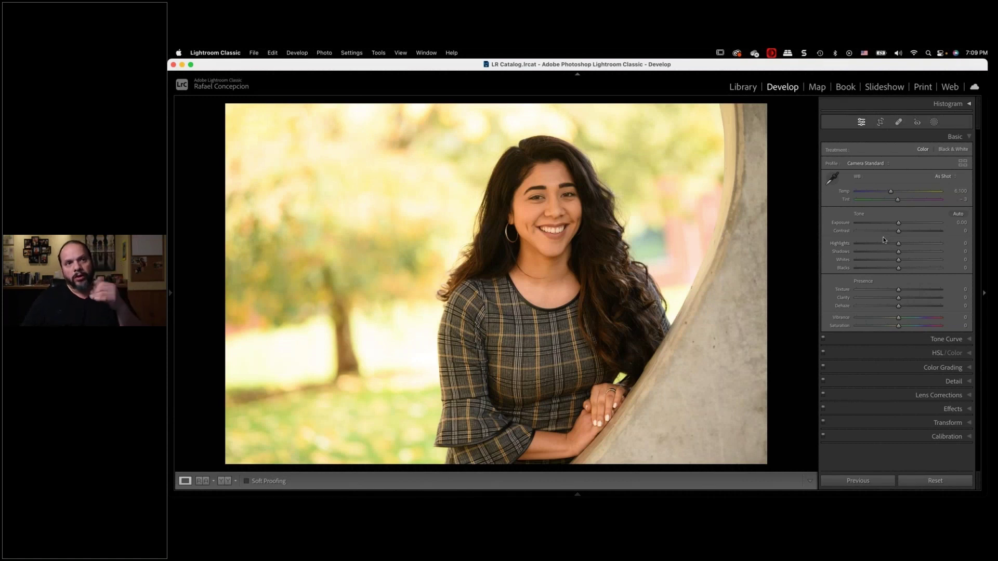
# Step: Paint a brush mask over the woman's face, hair and upper body, and delete all masks
pyautogui.click(935, 123)
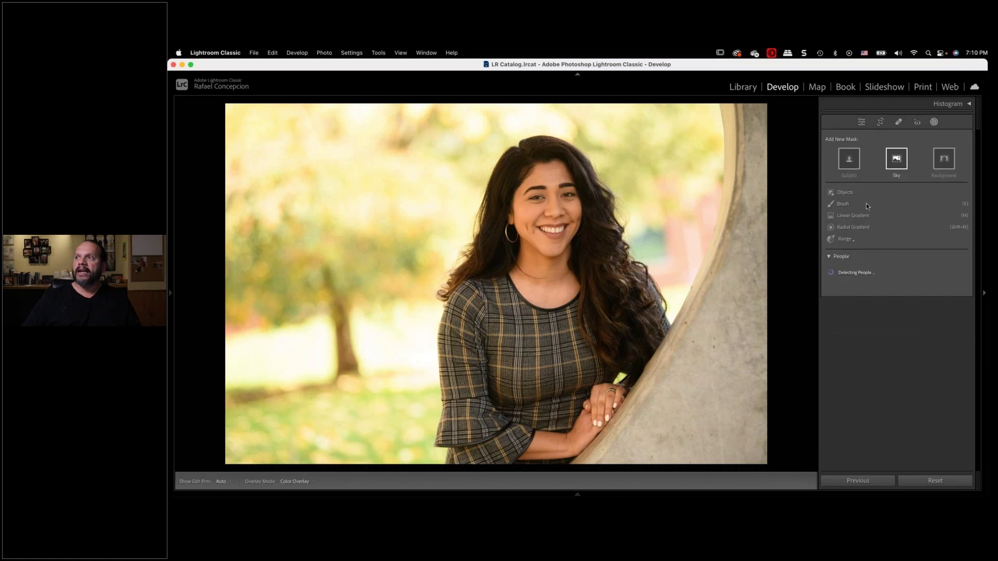
pyautogui.click(835, 205)
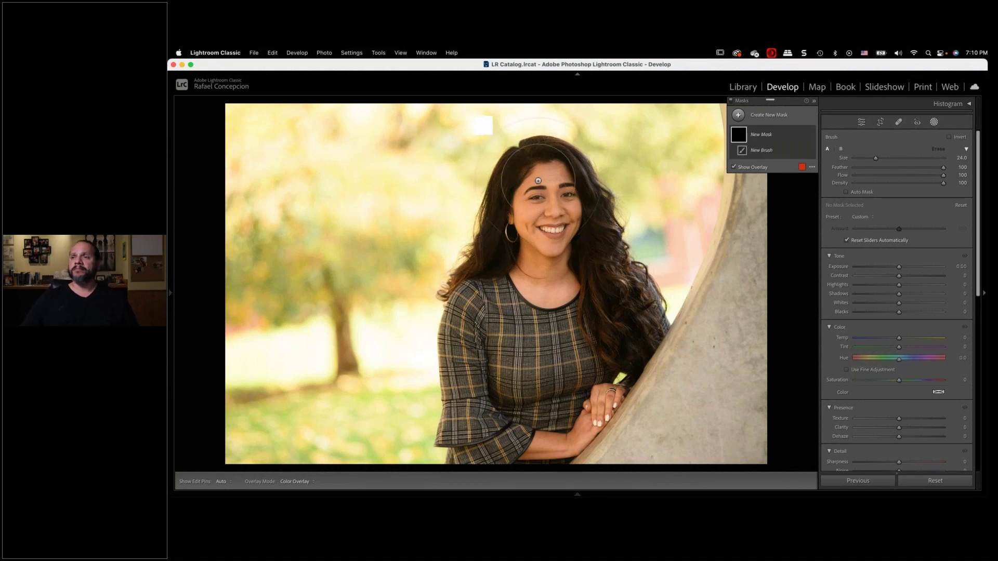
pyautogui.moveTo(545, 181)
pyautogui.mouseDown()
pyautogui.moveTo(554, 250)
pyautogui.moveTo(624, 313)
pyautogui.mouseUp()
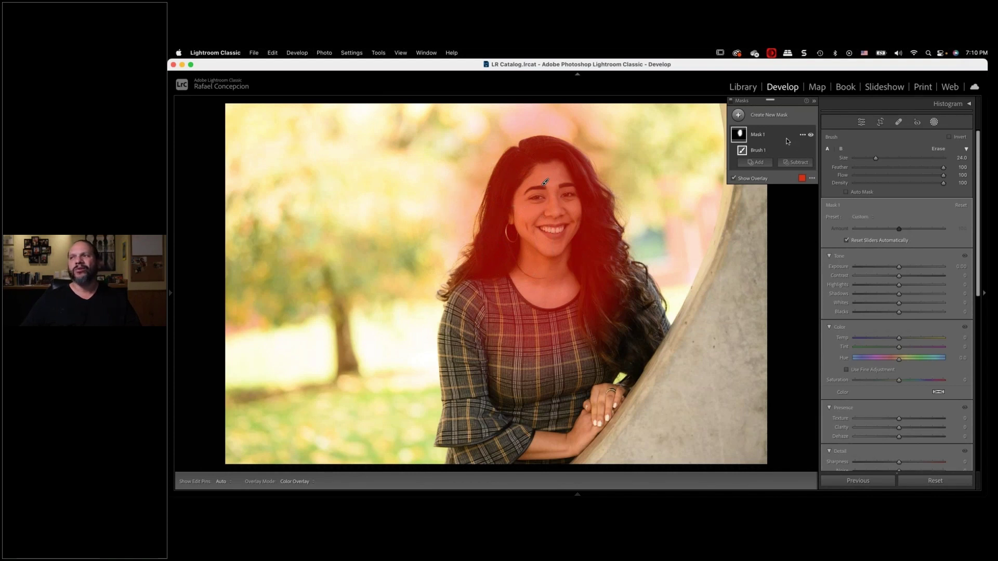
pyautogui.click(802, 135)
pyautogui.click(831, 258)
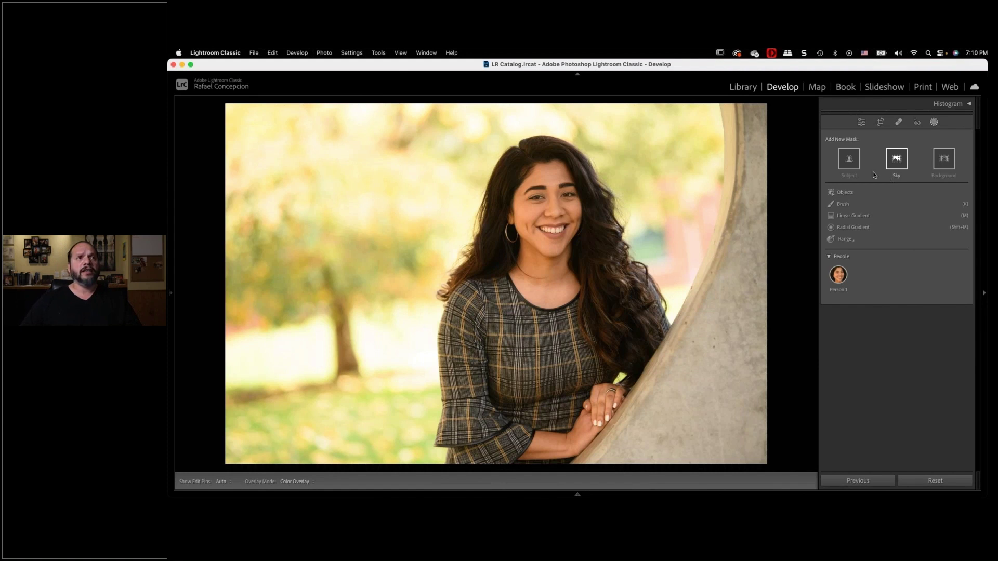
# Step: Create a Subject mask of the woman, set its Exposure to 0.27 and Contrast to 37, and preview the mask
pyautogui.click(848, 158)
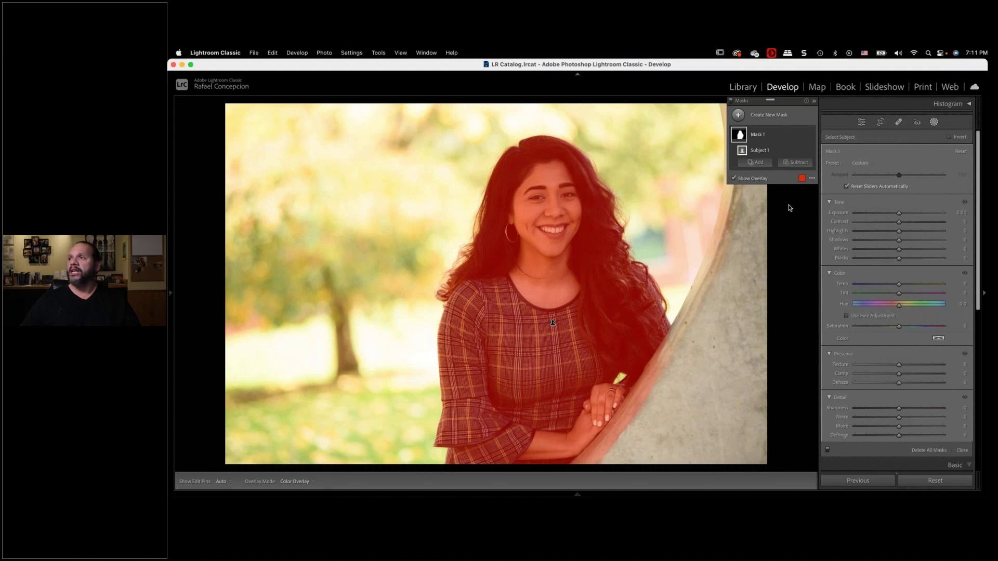
pyautogui.moveTo(902, 214); pyautogui.dragTo(916, 221)
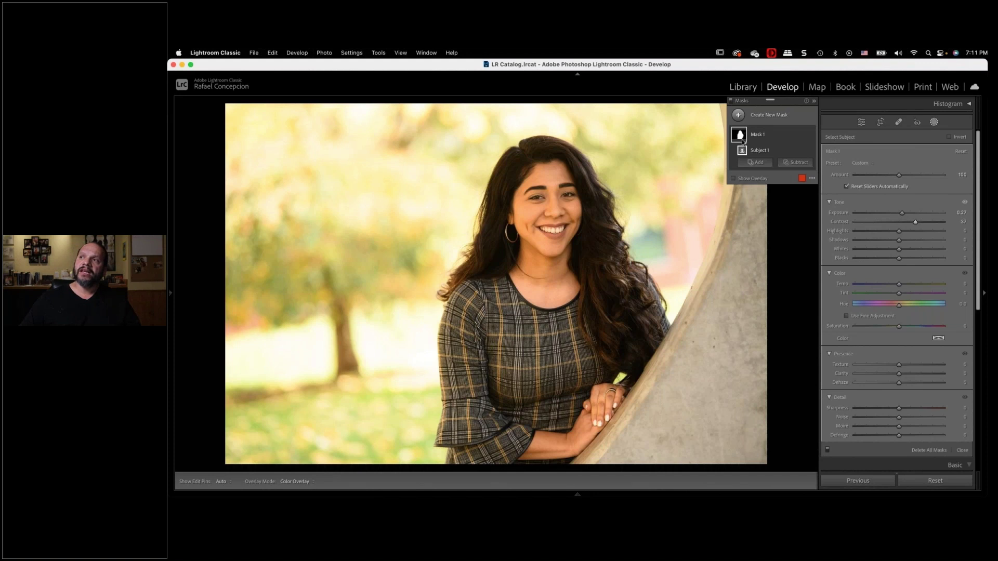
pyautogui.moveTo(740, 139)
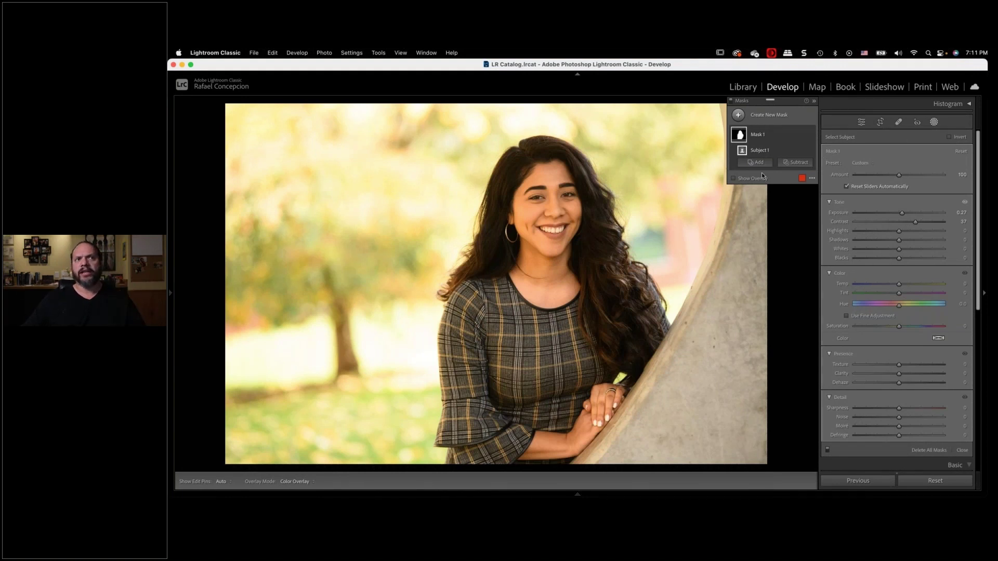
# Step: Review the options for the Subject mask and delete the mask
pyautogui.click(802, 136)
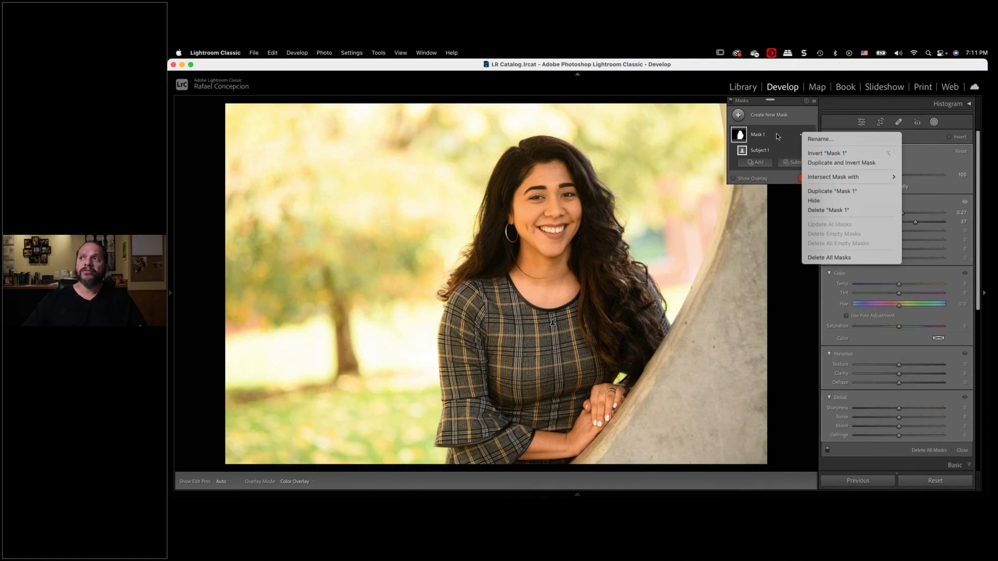
pyautogui.click(742, 135)
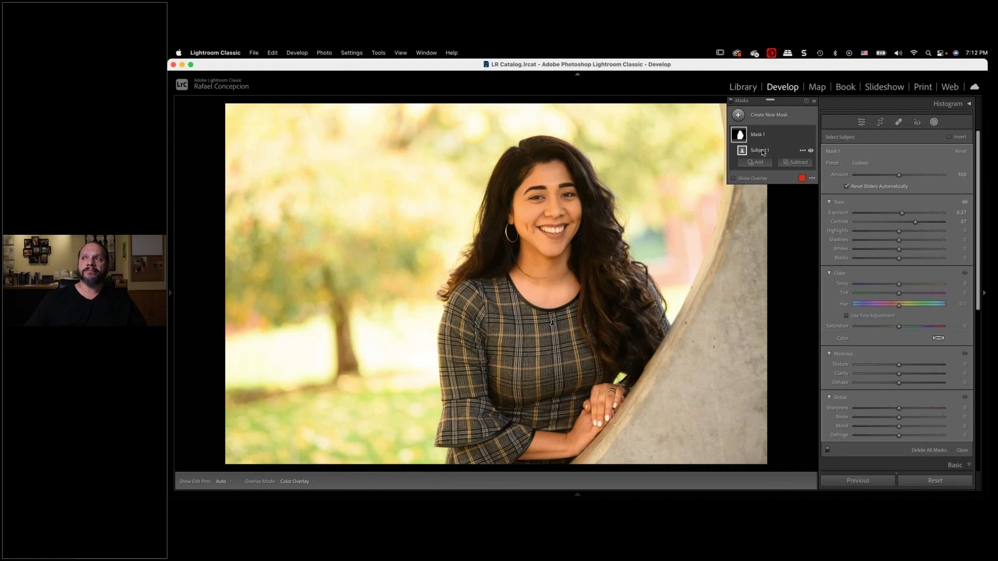
pyautogui.click(802, 137)
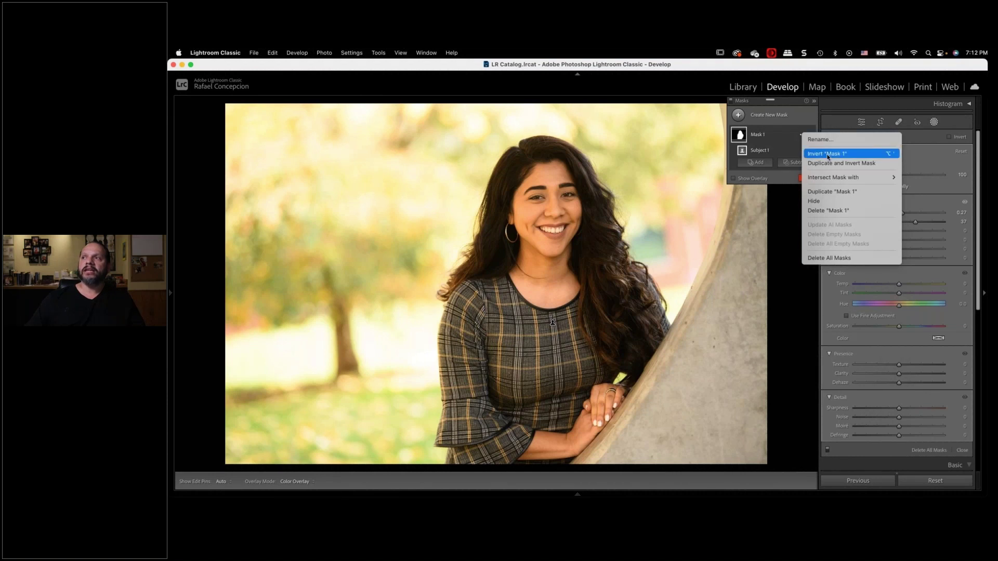
pyautogui.click(857, 211)
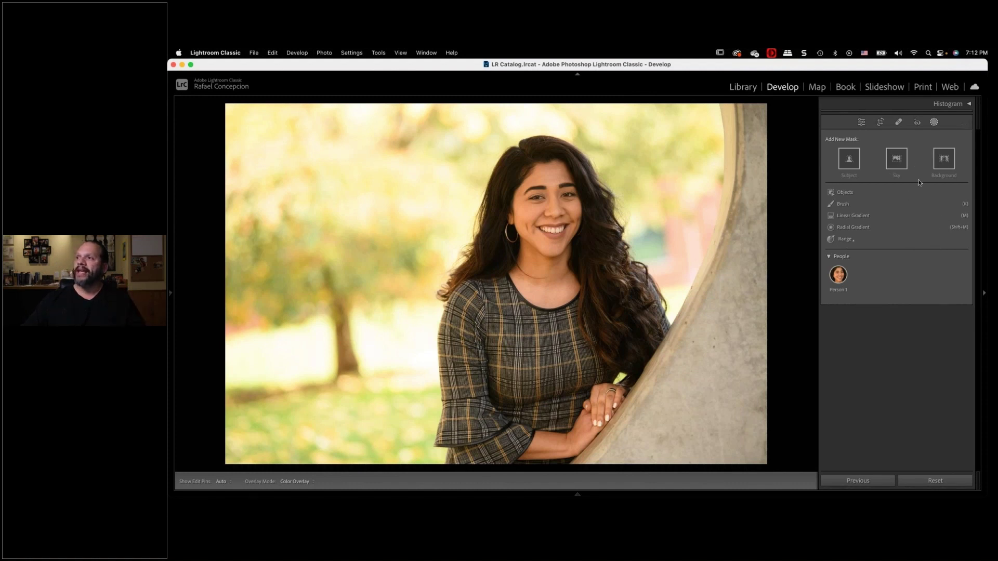
# Step: Try to create a Sky mask on the portrait, repeating the attempt once
pyautogui.click(898, 162)
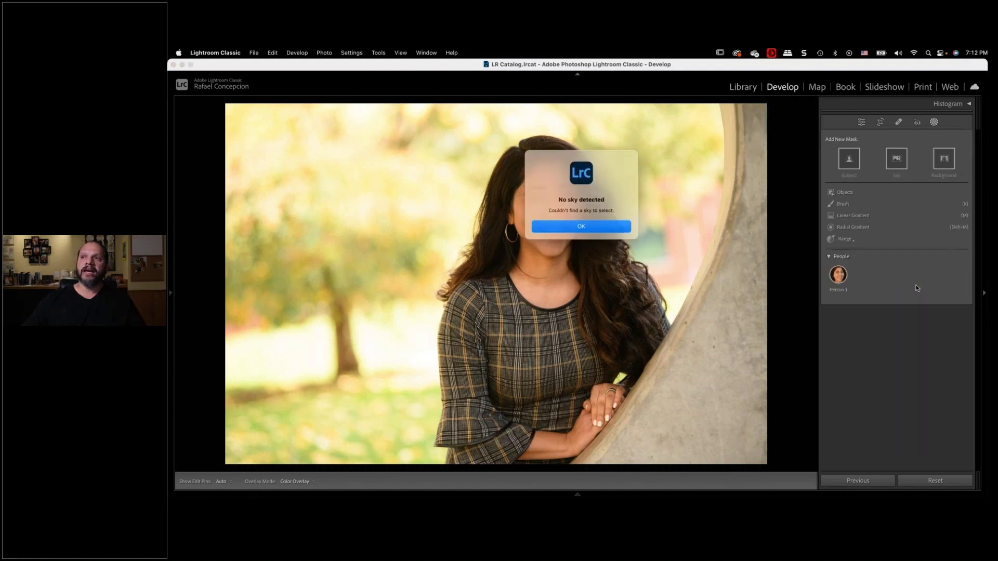
pyautogui.click(581, 226)
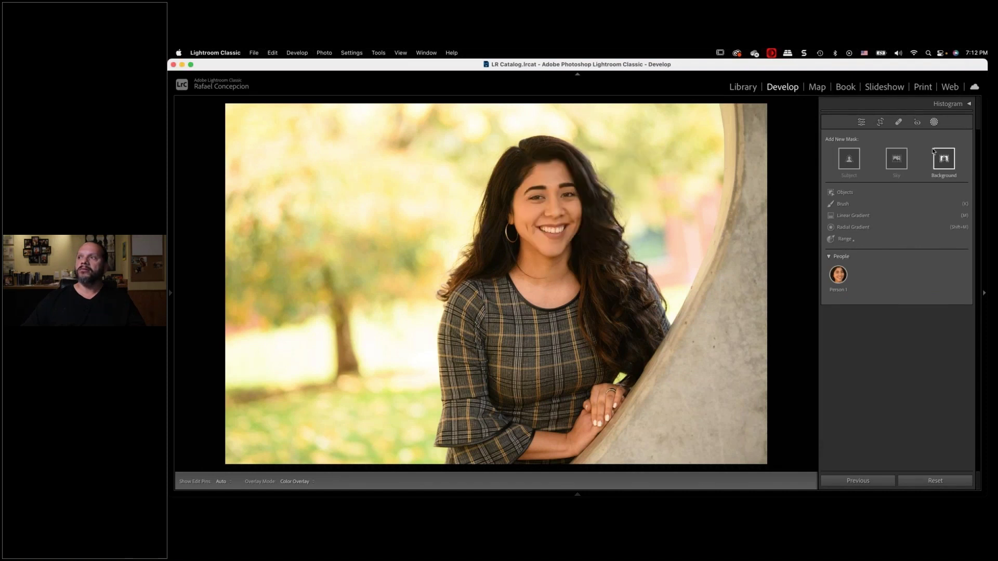
pyautogui.click(898, 162)
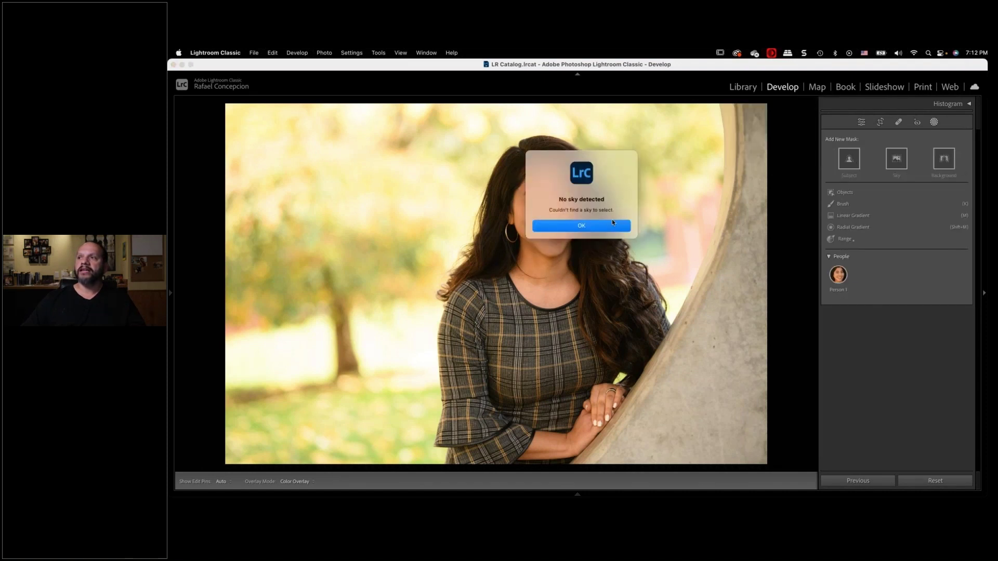
pyautogui.click(600, 225)
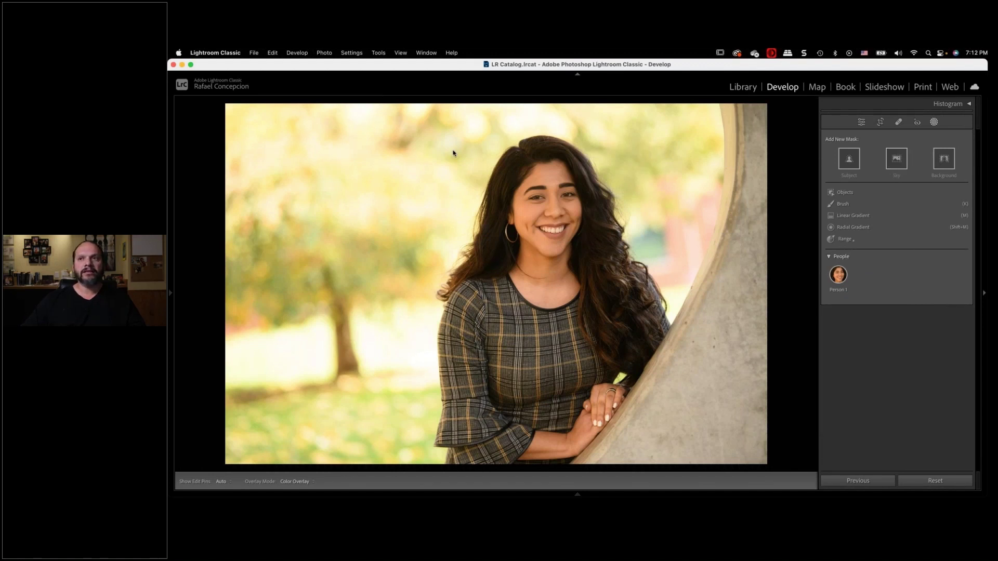
# Step: Create a Background mask with Exposure lowered to -3.04, and delete that mask
pyautogui.click(944, 159)
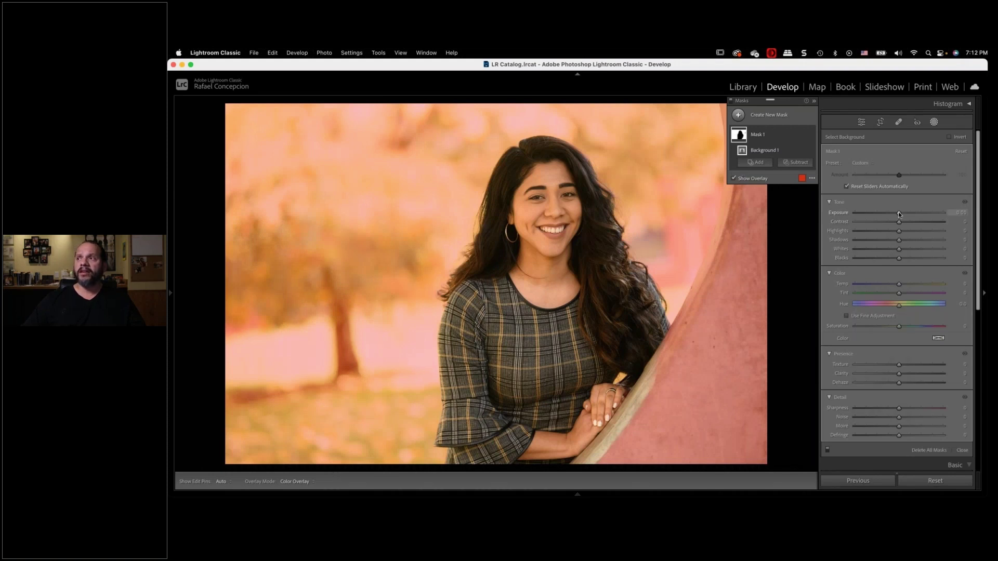
pyautogui.moveTo(898, 213); pyautogui.dragTo(866, 214)
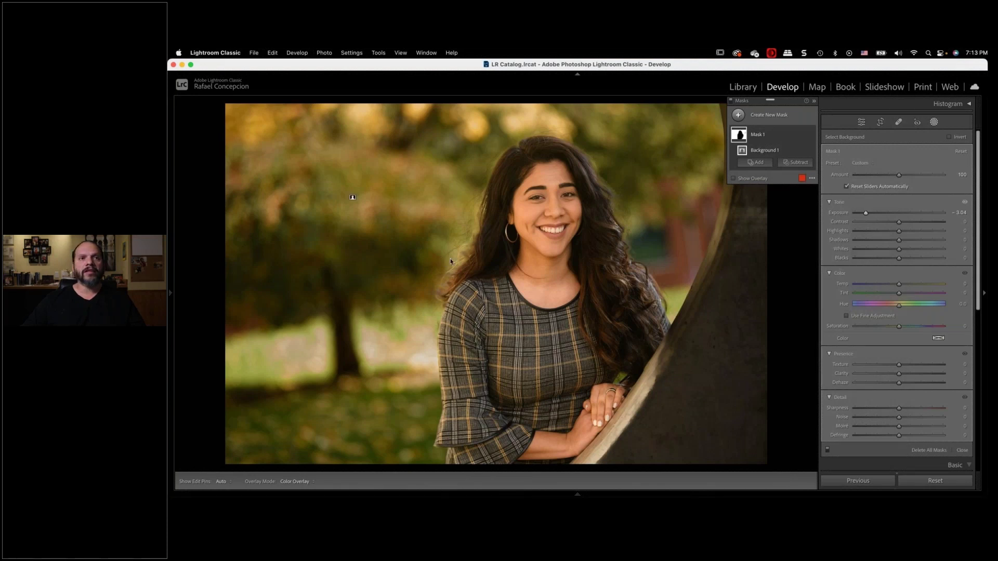
pyautogui.click(802, 134)
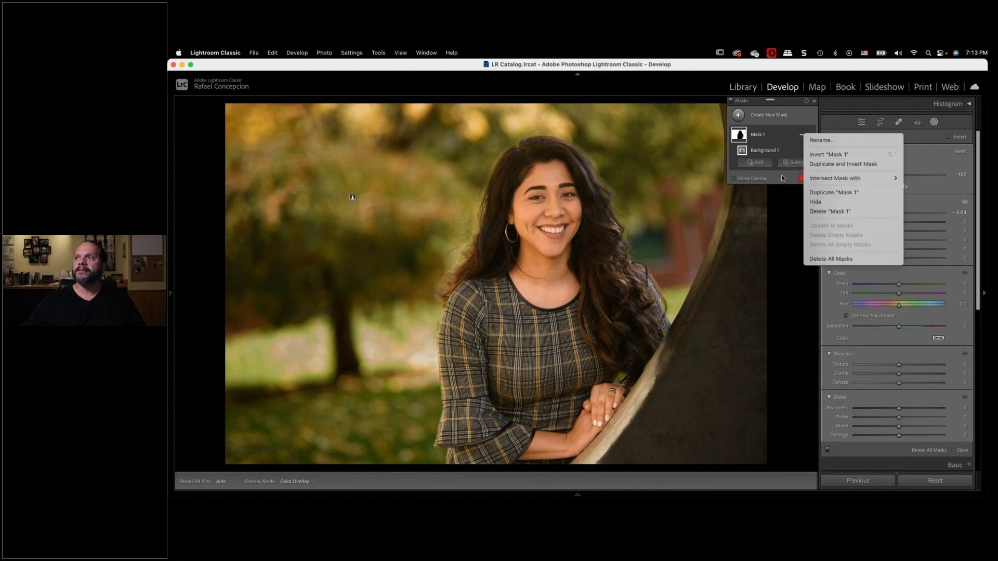
pyautogui.click(843, 211)
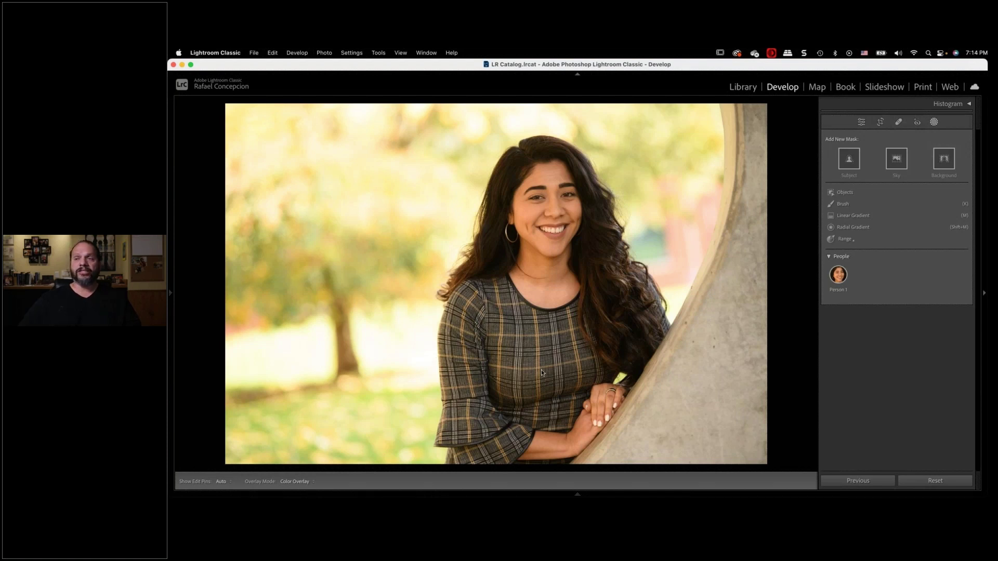
# Step: Create a Background mask with a Brush component subtracting from it, and delete all masks
pyautogui.click(944, 160)
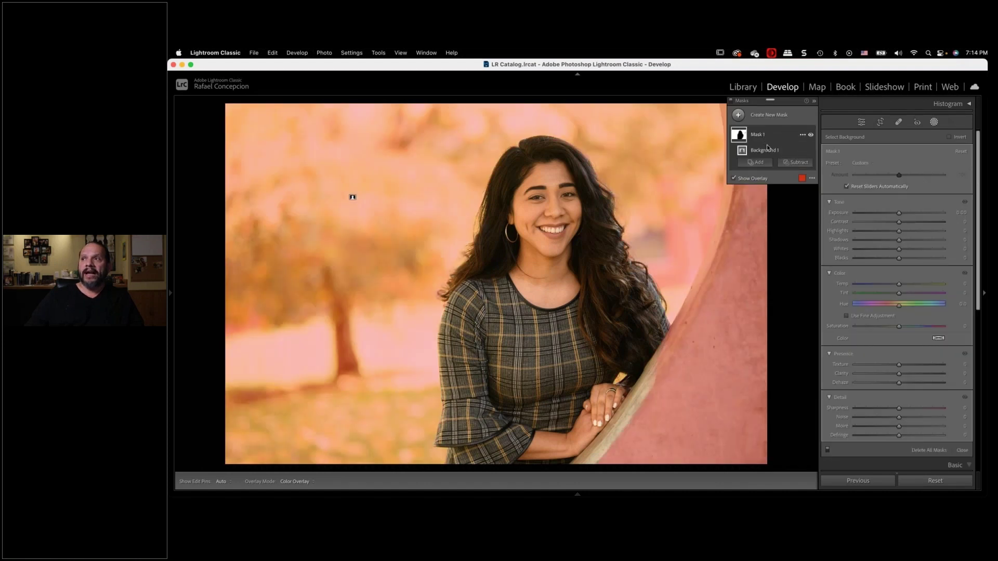
pyautogui.click(803, 136)
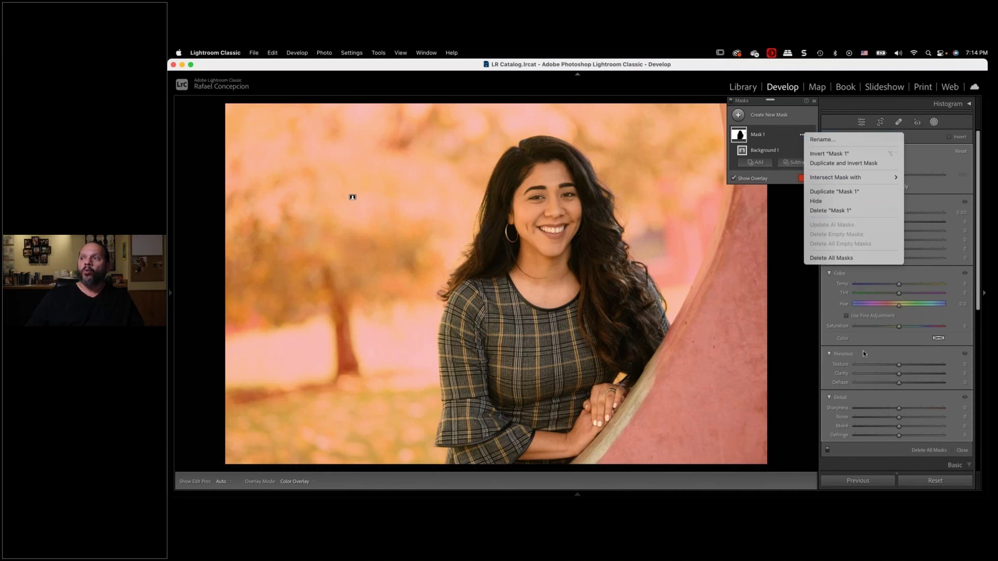
pyautogui.click(769, 134)
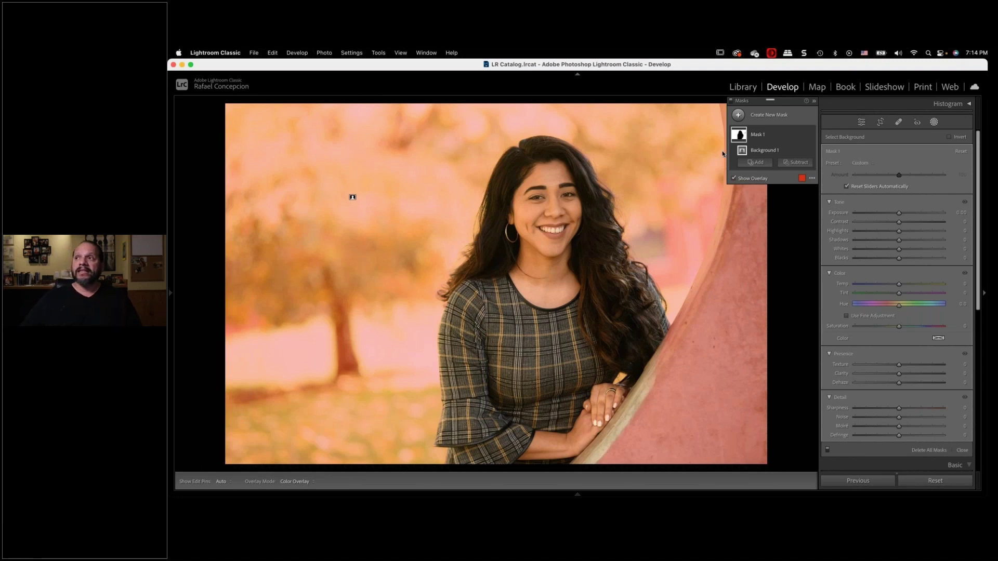
pyautogui.click(794, 165)
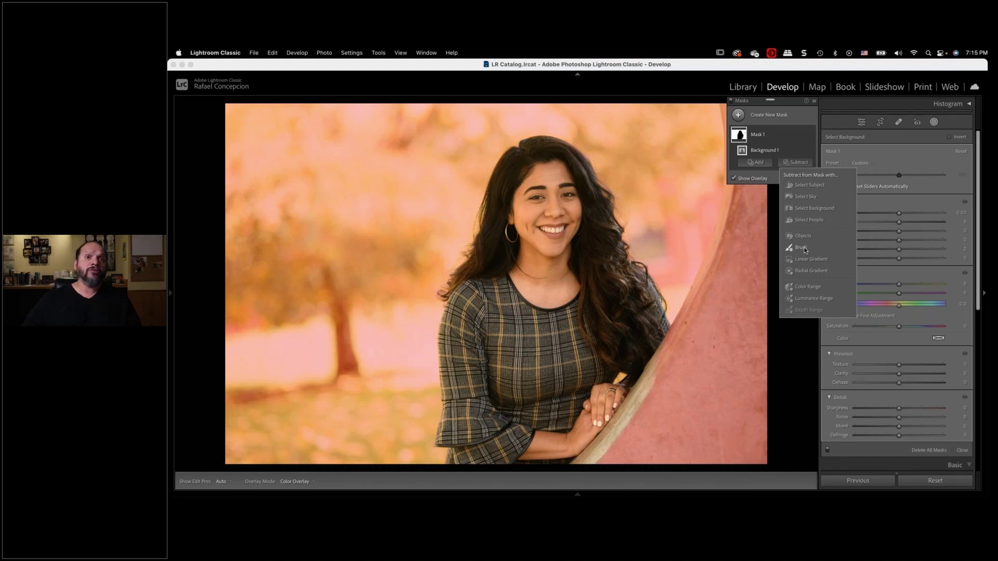
pyautogui.click(801, 248)
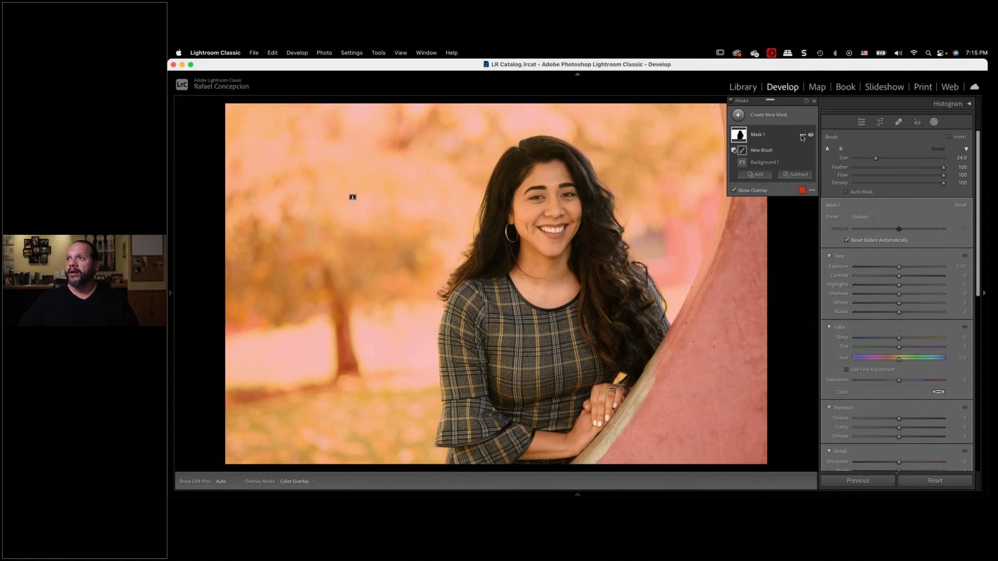
pyautogui.click(802, 137)
pyautogui.click(825, 260)
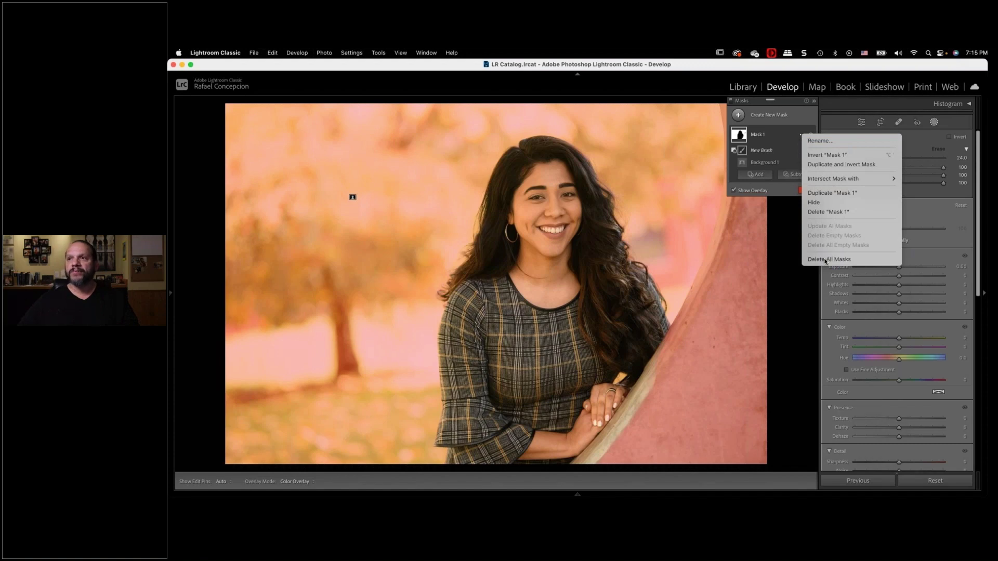
# Step: Switch to Finder and import the MV folder from the Desktop into the Lightroom Classic catalog at its current location
pyautogui.press('g')
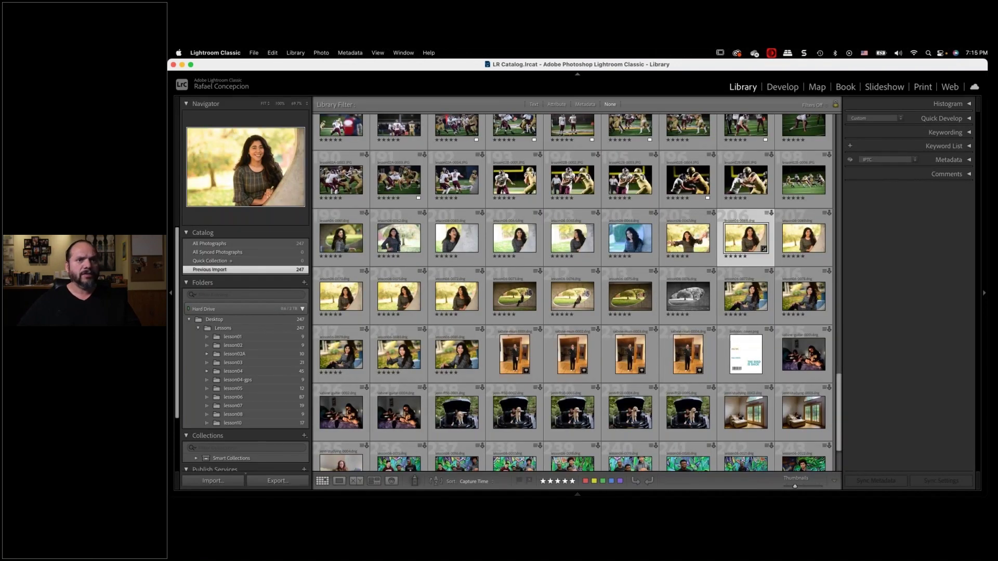
pyautogui.press('alt+super+space')
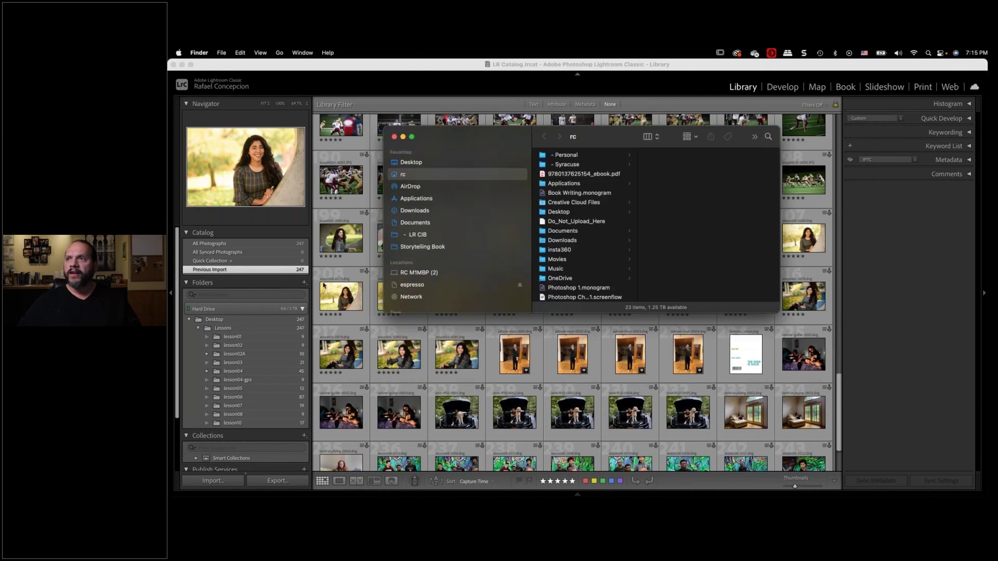
pyautogui.click(428, 165)
pyautogui.click(562, 242)
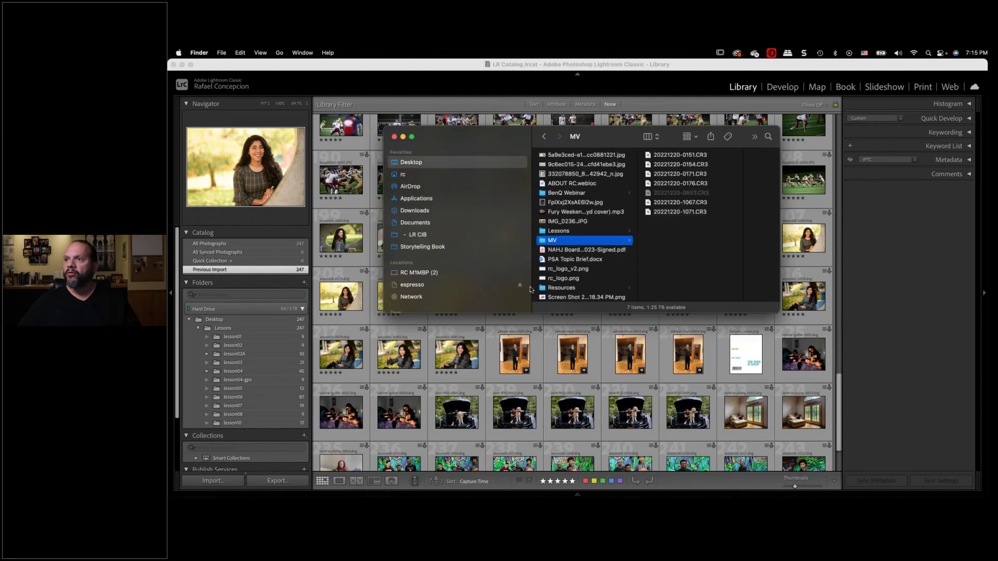
pyautogui.moveTo(531, 289); pyautogui.dragTo(453, 432)
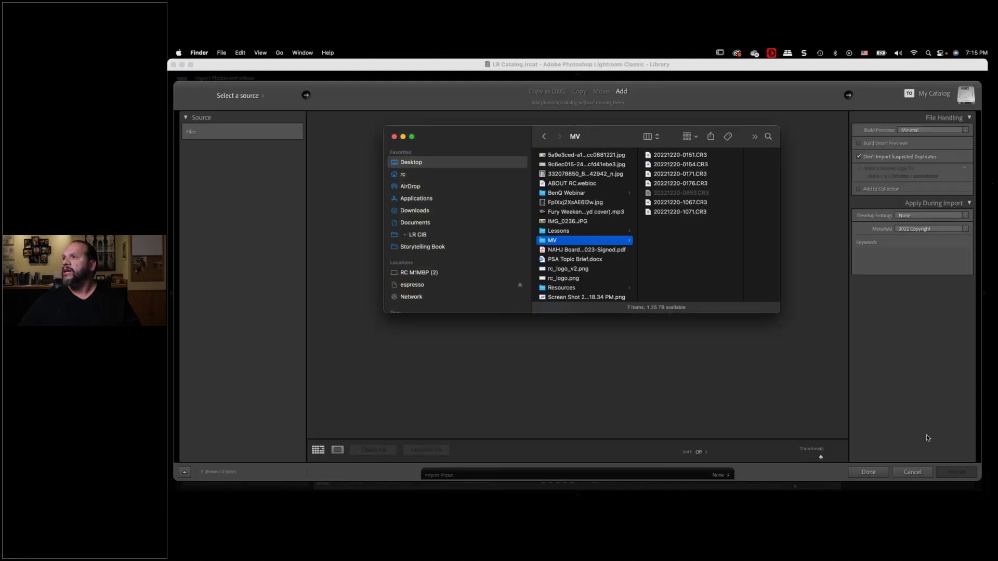
pyautogui.click(957, 472)
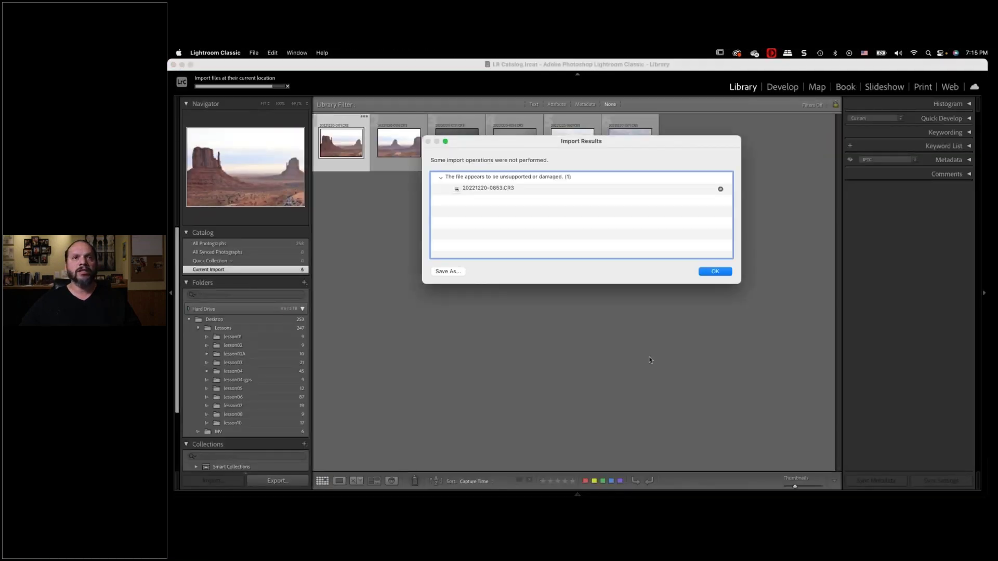
pyautogui.click(715, 271)
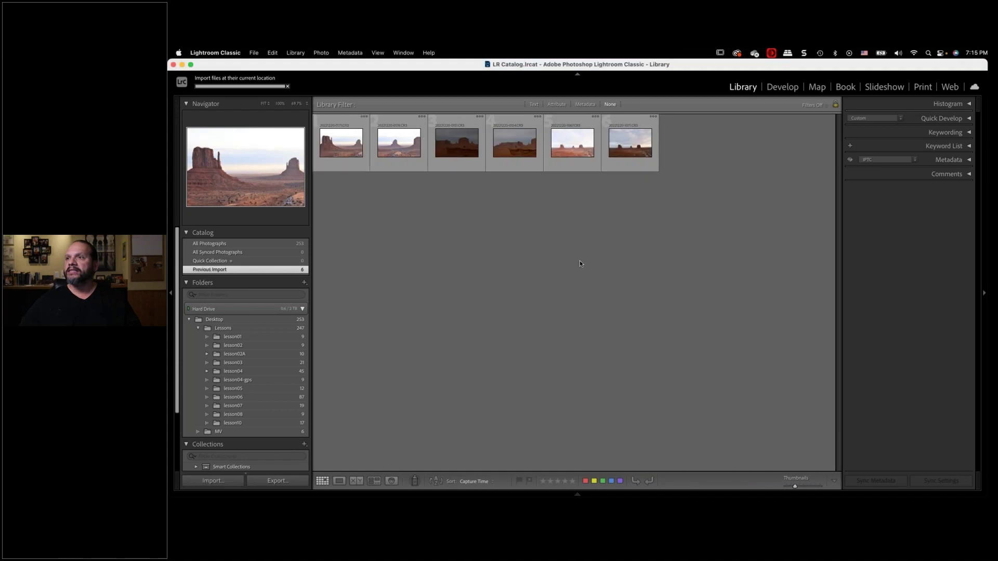
# Step: Open the last imported Monument Valley photo, with the cloudy sky, in Develop and bring up its masking tools
pyautogui.doubleClick(622, 142)
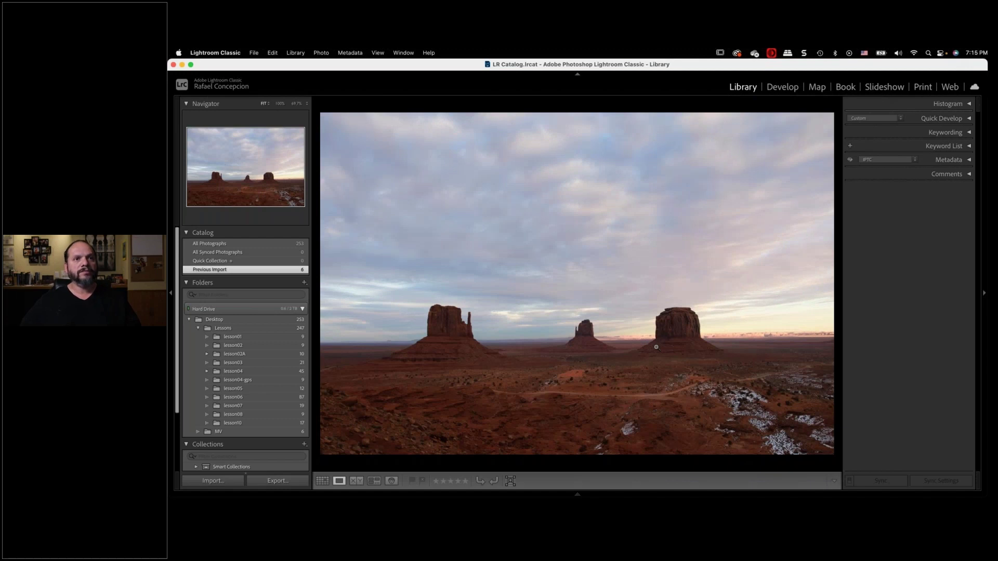
pyautogui.click(781, 88)
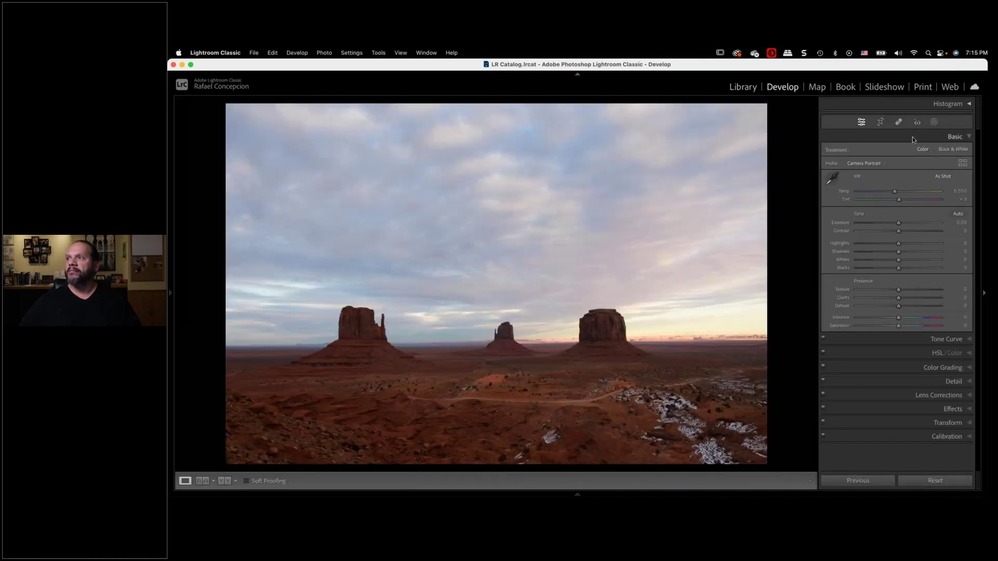
pyautogui.click(935, 122)
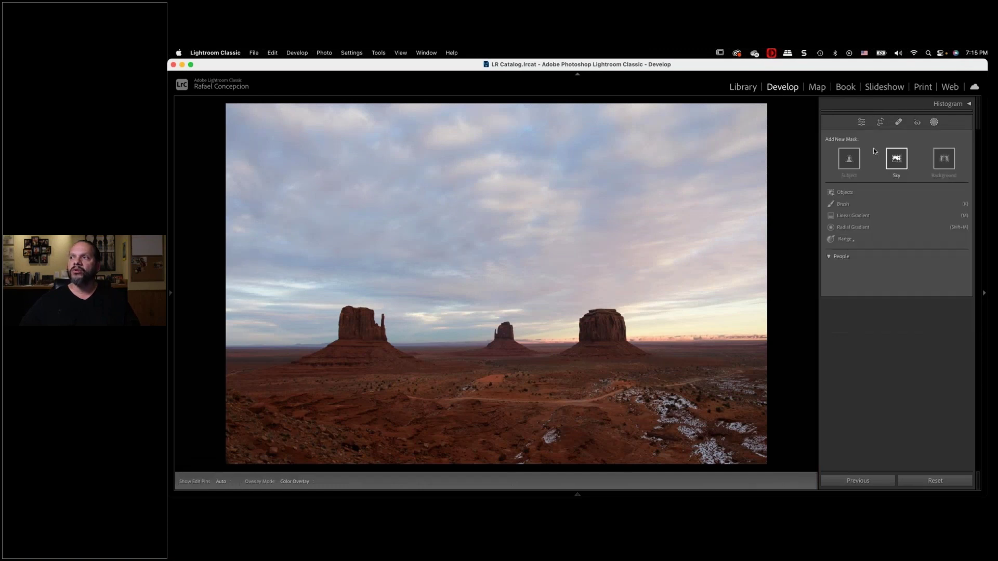
# Step: Draw a Linear Gradient mask fading down from the horizon into the desert foreground, and lower its Exposure to -2.28
pyautogui.click(853, 216)
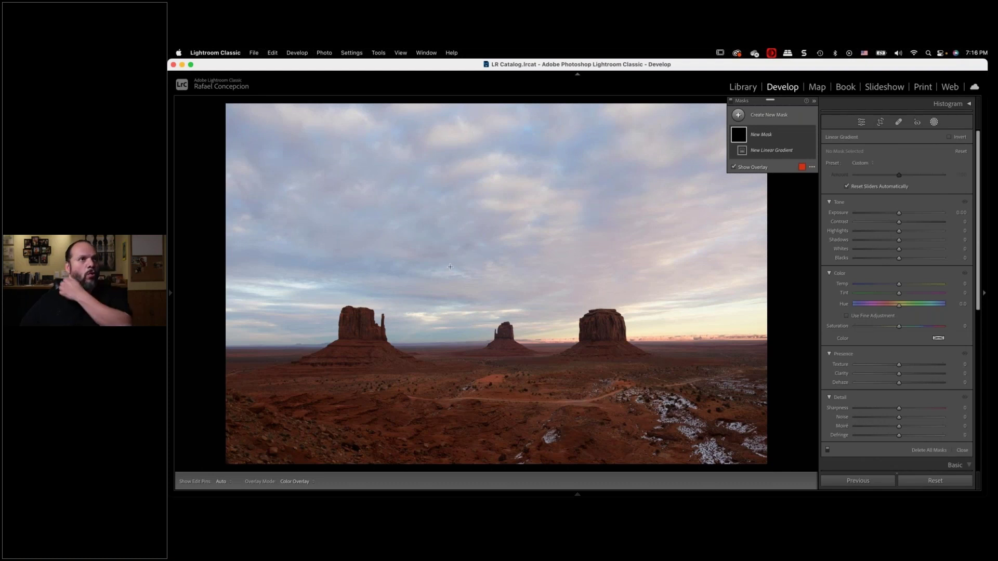
pyautogui.moveTo(420, 273); pyautogui.dragTo(420, 432)
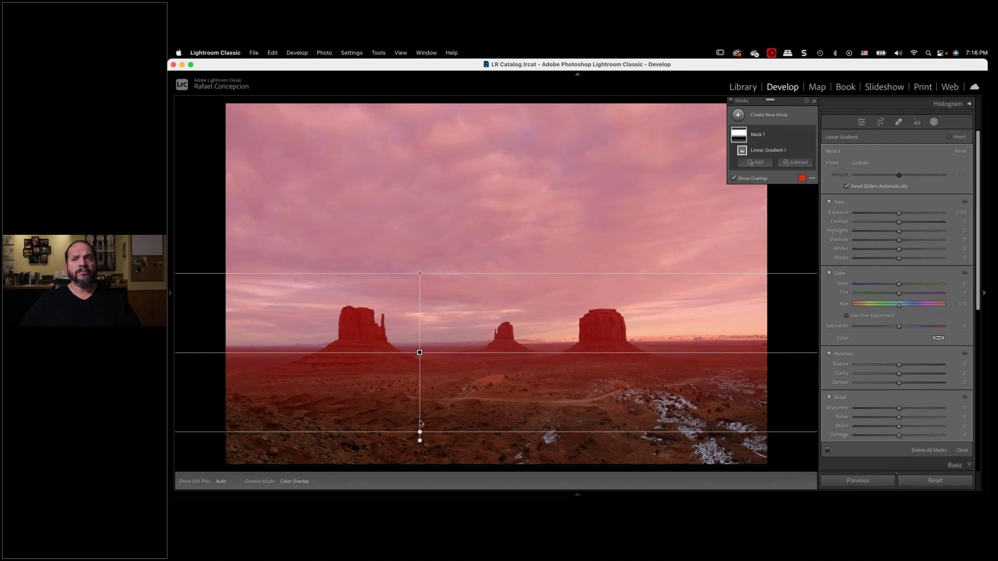
pyautogui.moveTo(420, 274); pyautogui.dragTo(421, 343)
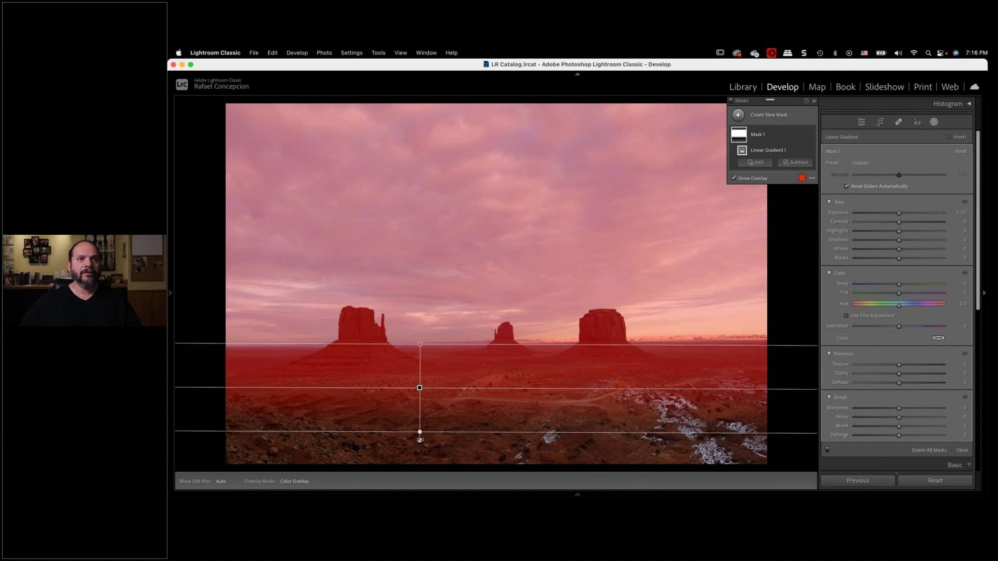
pyautogui.moveTo(898, 213); pyautogui.dragTo(874, 213)
pyautogui.press('o')
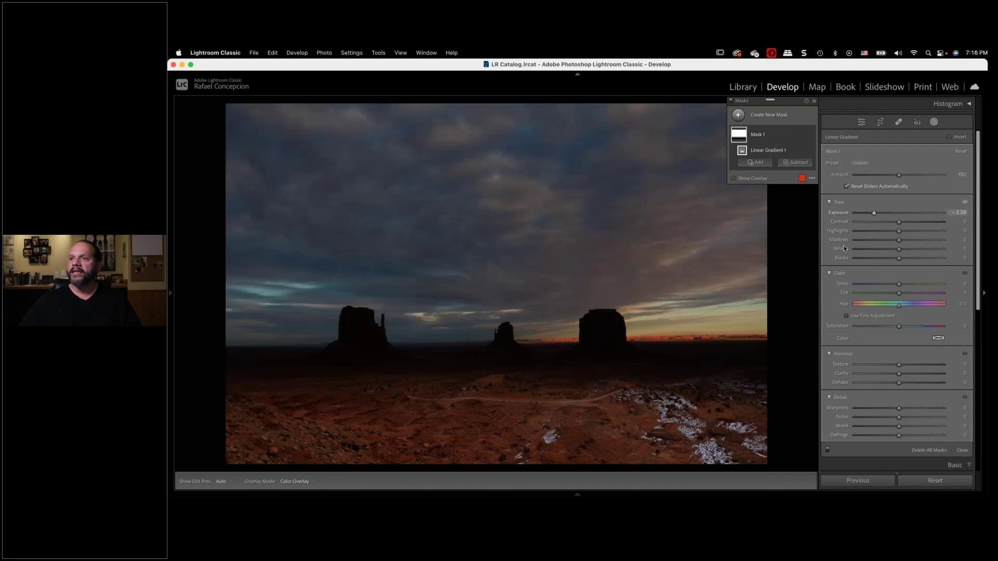
pyautogui.press('F7')
pyautogui.press('F7')
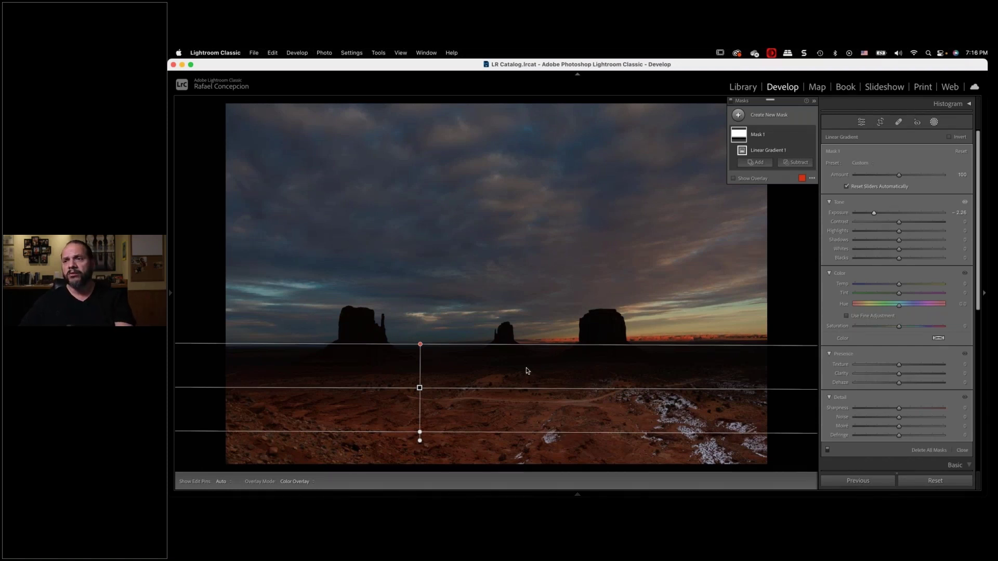
# Step: Remove the linear gradient component and delete all masks from the landscape
pyautogui.press('BackSpace')
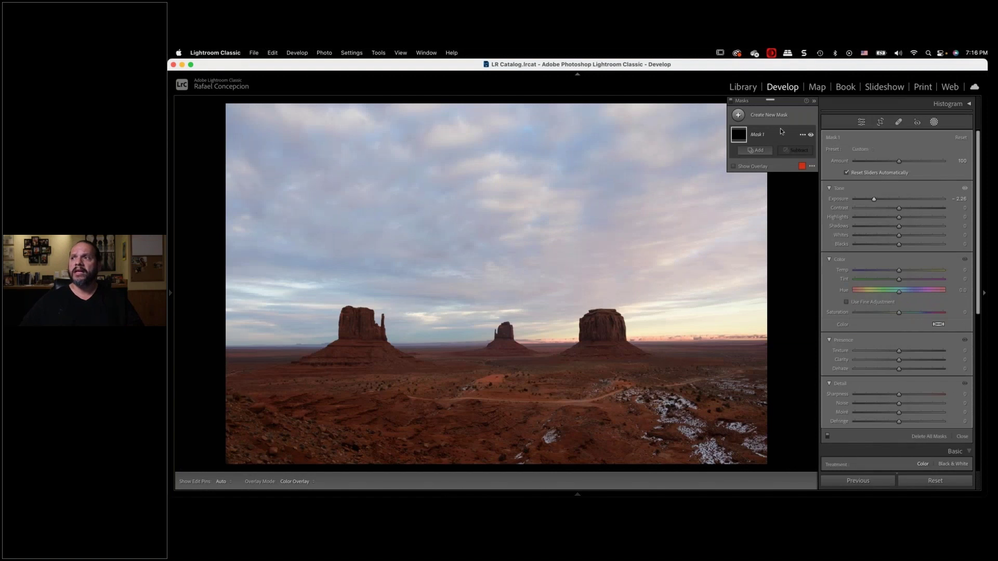
pyautogui.click(803, 135)
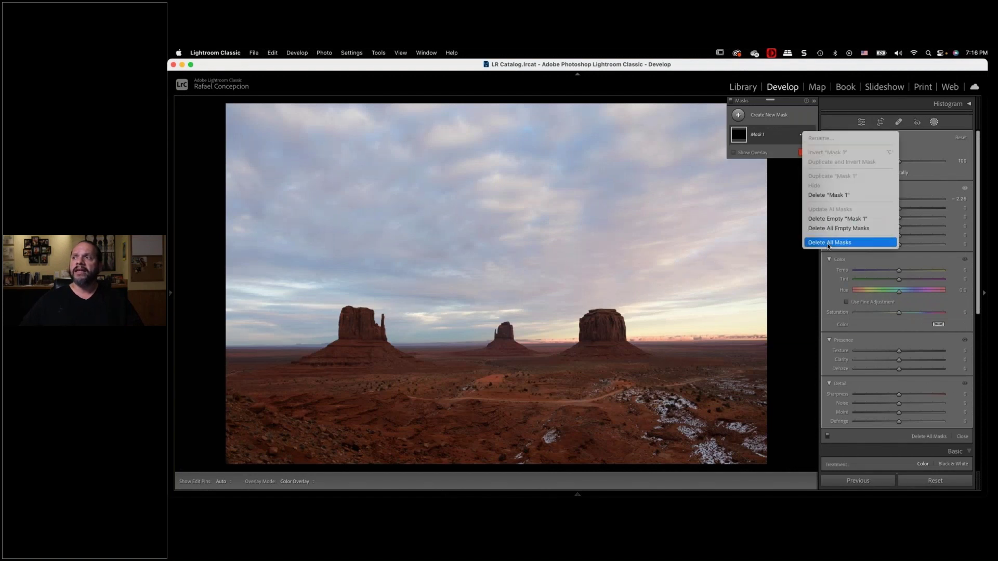
pyautogui.click(828, 243)
# Step: Create a Sky mask on the landscape with Exposure -1.04, Contrast 27 and Whites 27
pyautogui.click(896, 158)
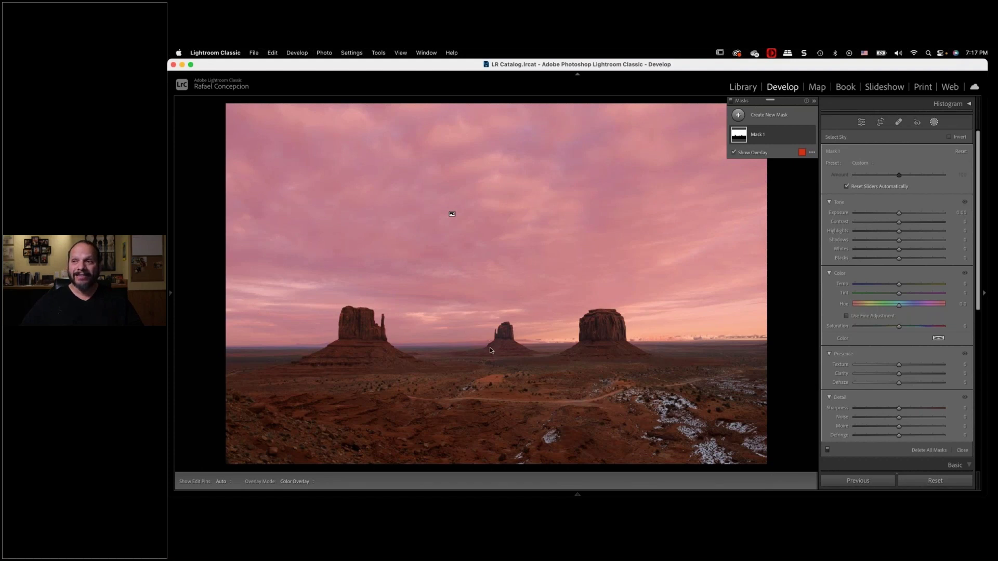
pyautogui.moveTo(901, 213); pyautogui.dragTo(888, 214)
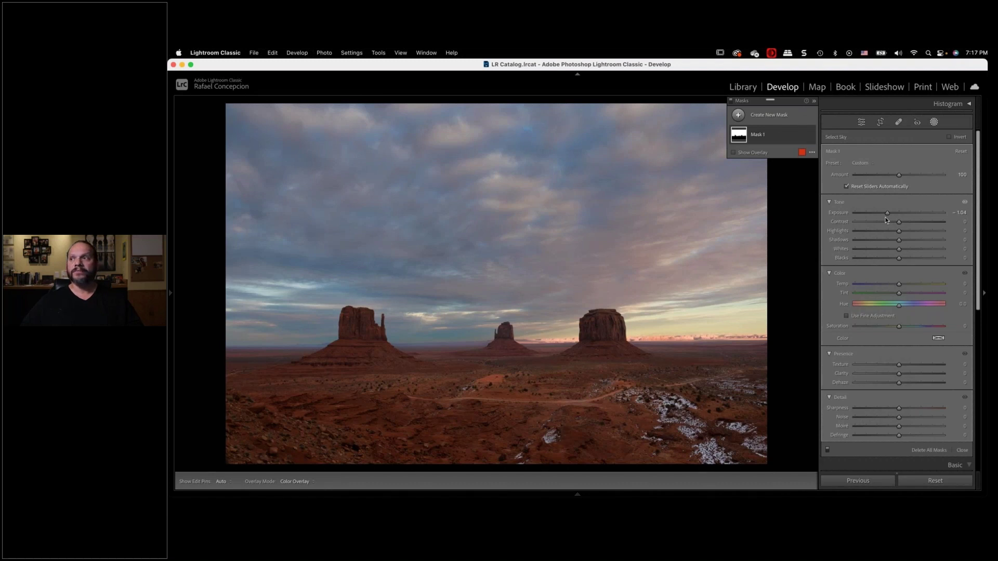
pyautogui.moveTo(903, 248); pyautogui.dragTo(910, 222)
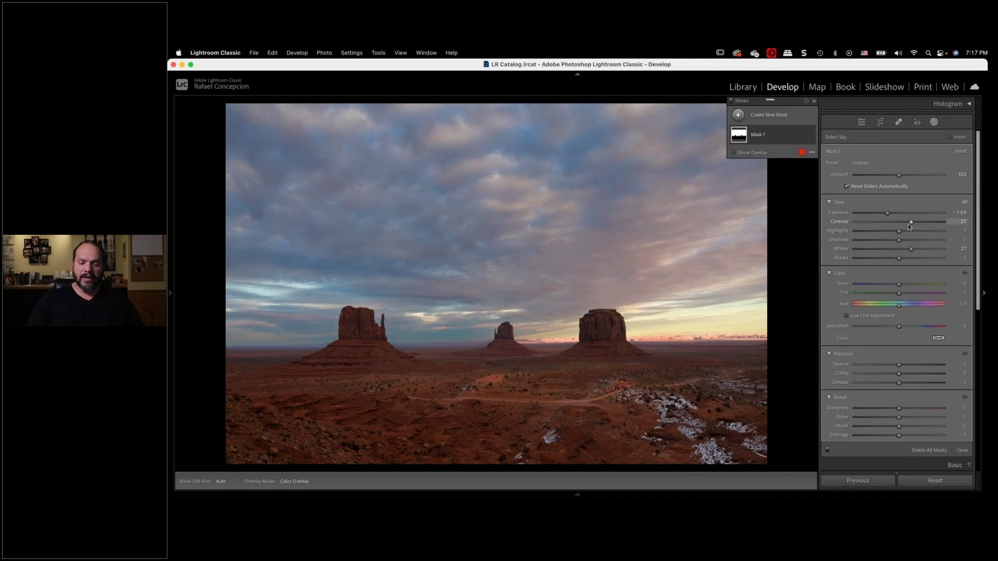
# Step: Compare the landscape before and after the sky adjustments, toggling between both views twice
pyautogui.press('\\')
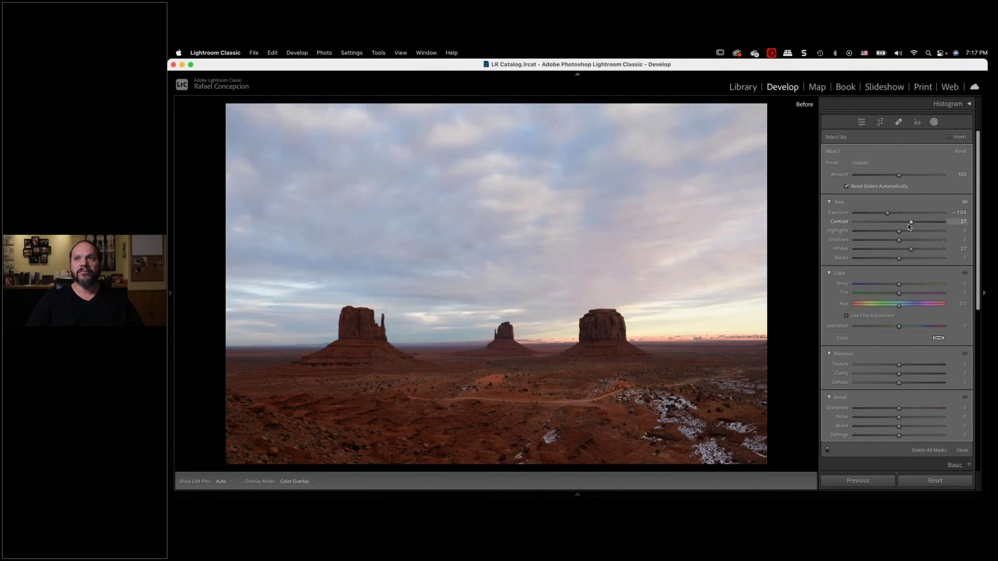
pyautogui.press('\\')
pyautogui.press('\\')
pyautogui.press('\\')
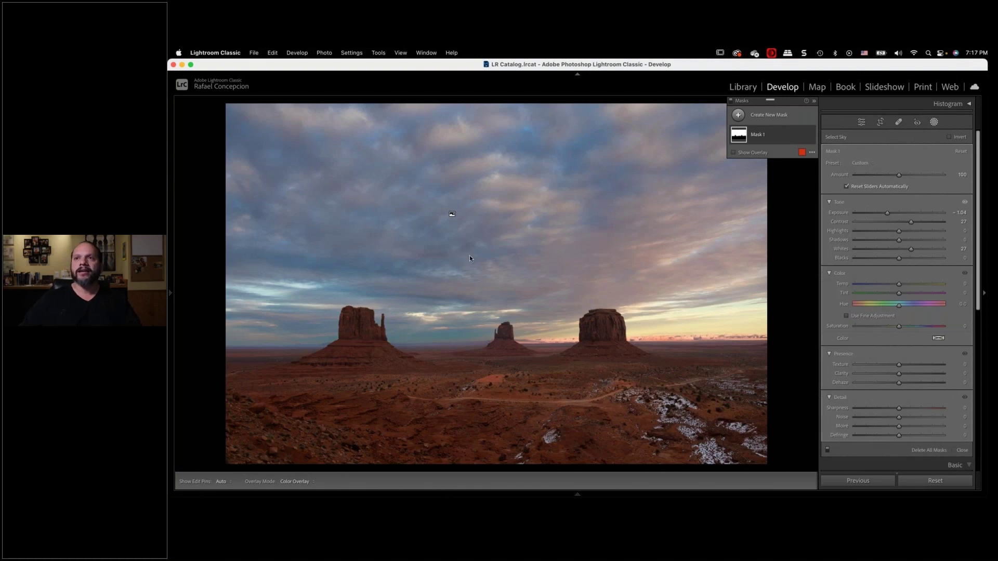
# Step: Show All Photographs and open the portrait of the woman leaning on the curved concrete wall in Develop
pyautogui.press('g')
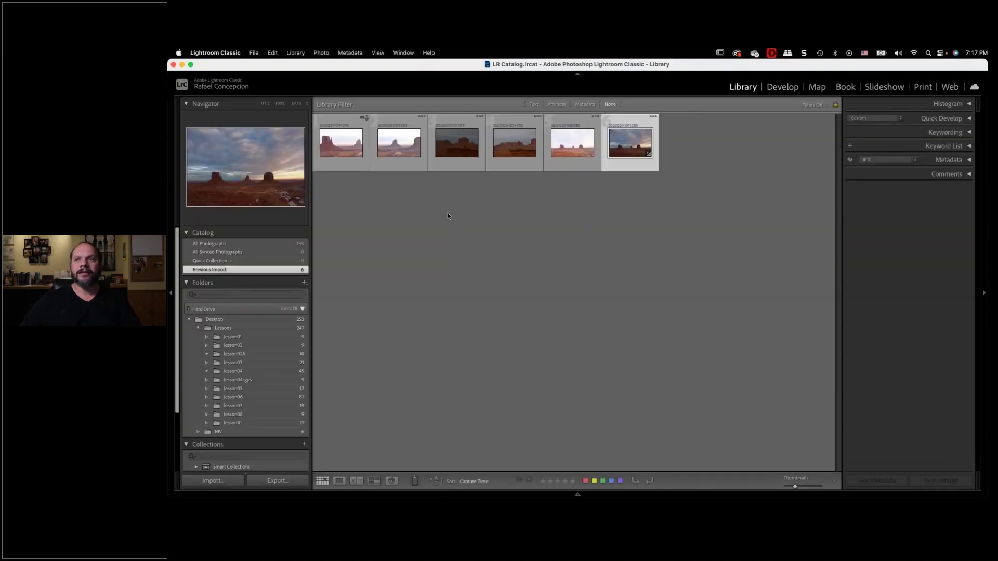
pyautogui.click(220, 244)
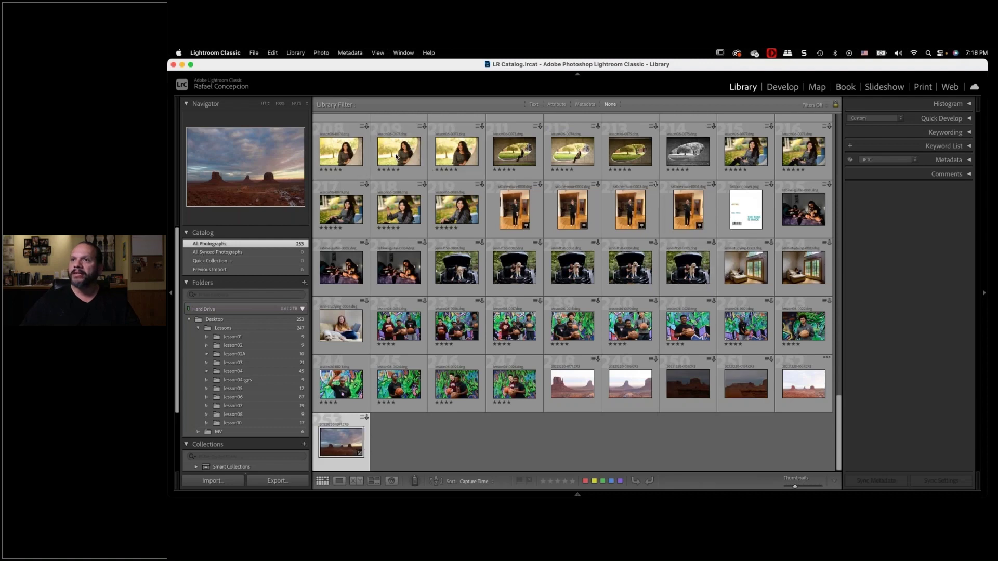
pyautogui.doubleClick(341, 151)
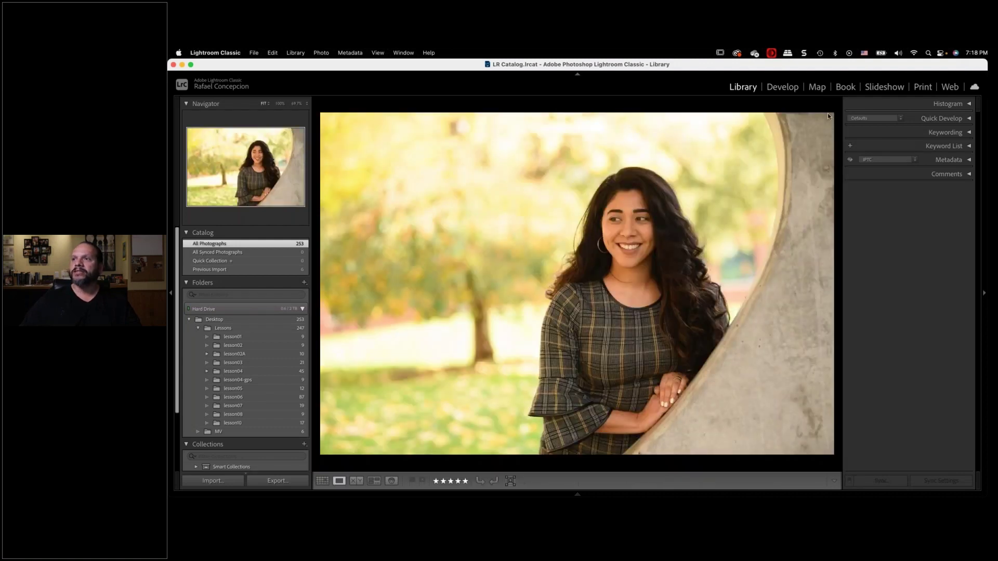
pyautogui.click(775, 87)
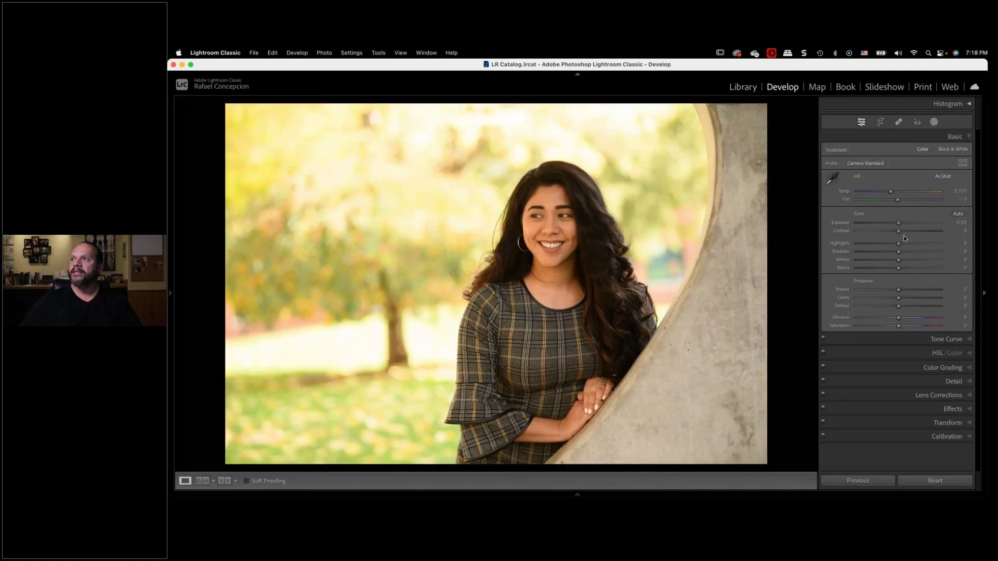
# Step: Create a Subject mask on the woman and raise its Exposure to about 1.80
pyautogui.click(933, 122)
pyautogui.click(850, 162)
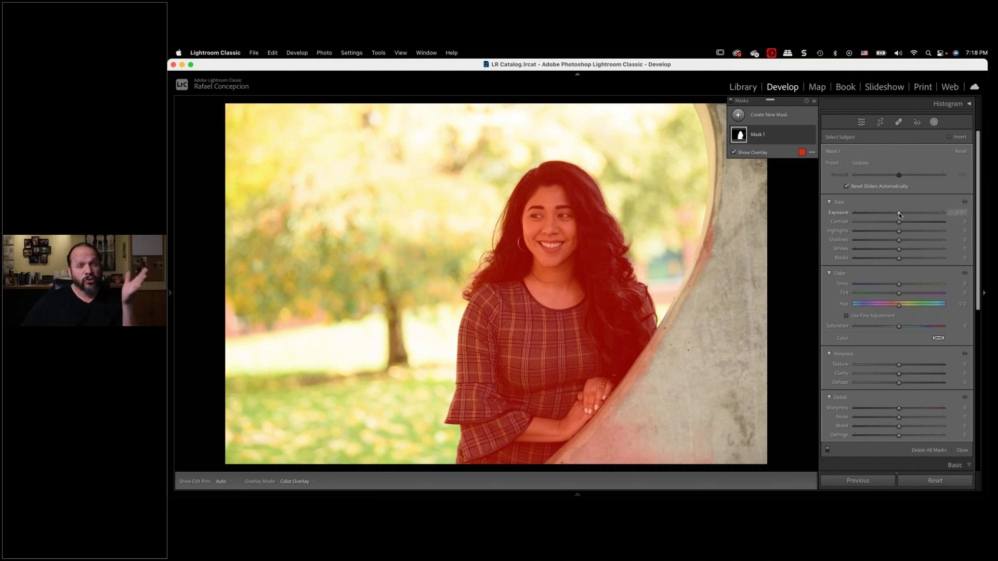
pyautogui.moveTo(900, 213); pyautogui.dragTo(920, 211)
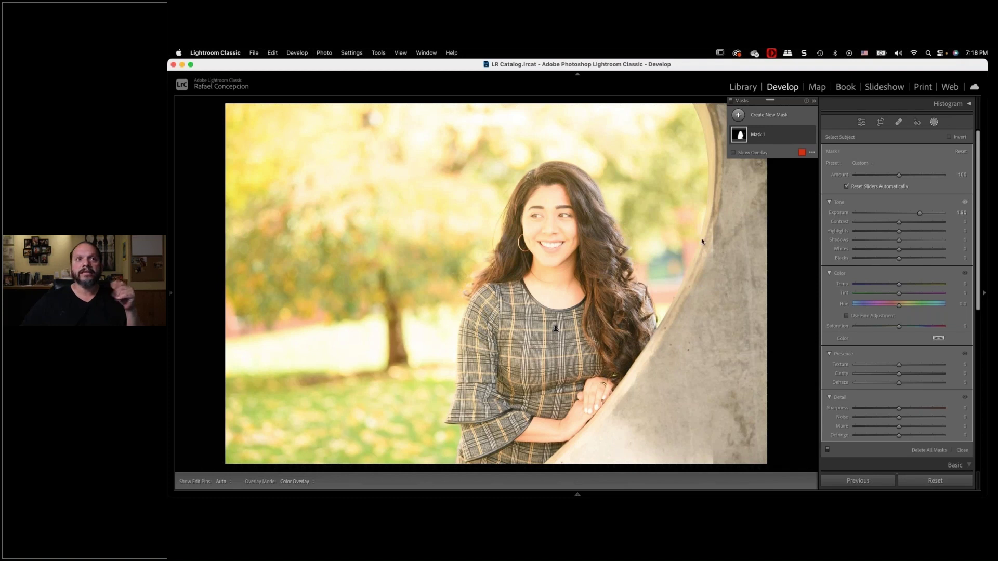
# Step: Subtract the concrete wall spill from the Subject mask with a Brush, and check the resulting mask overlay
pyautogui.moveTo(765, 135)
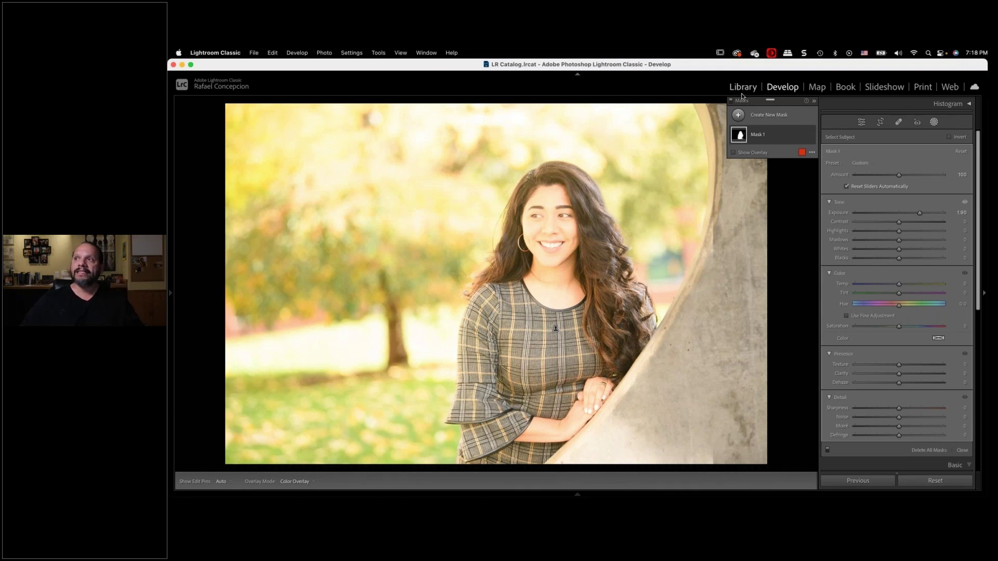
pyautogui.click(802, 135)
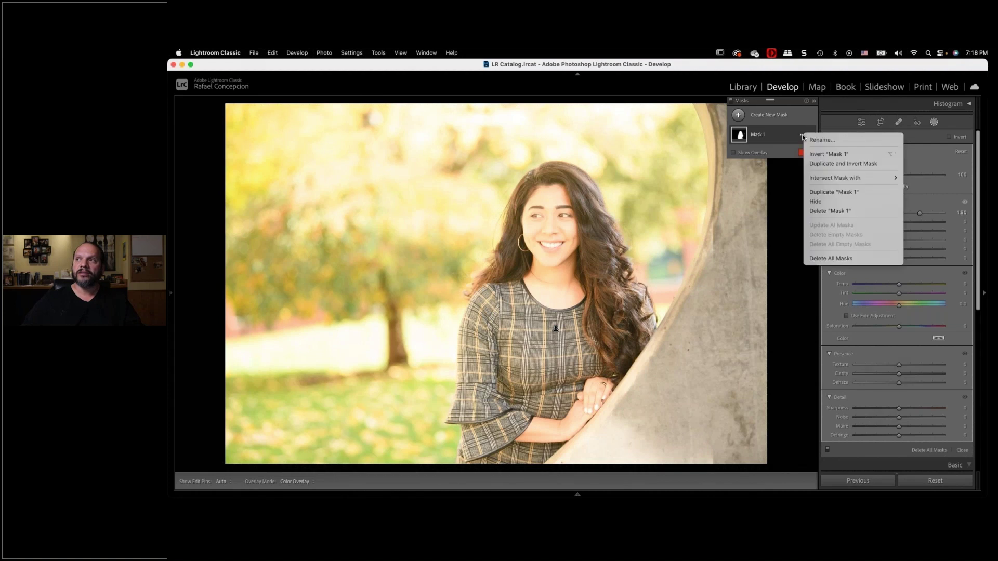
pyautogui.click(778, 136)
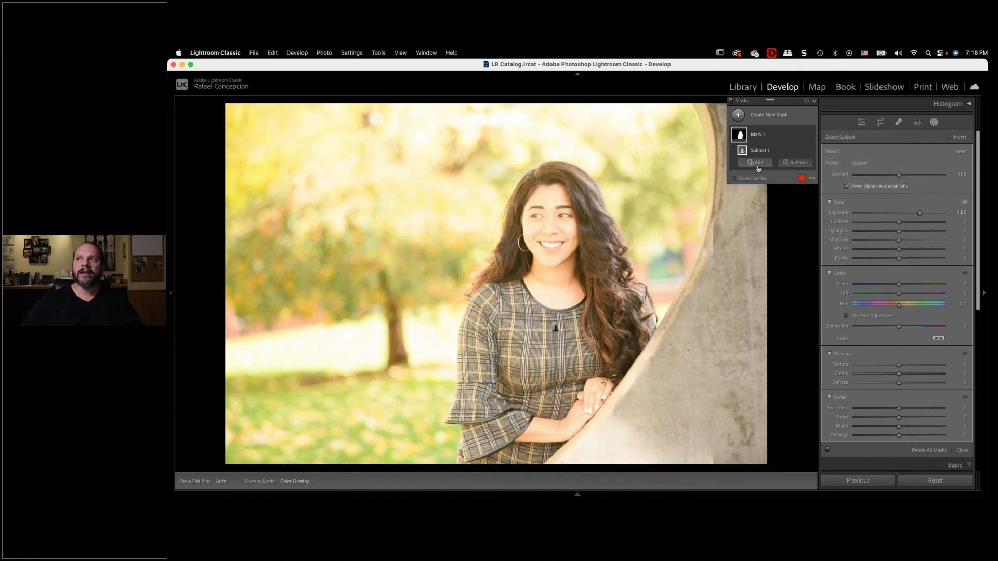
pyautogui.click(790, 164)
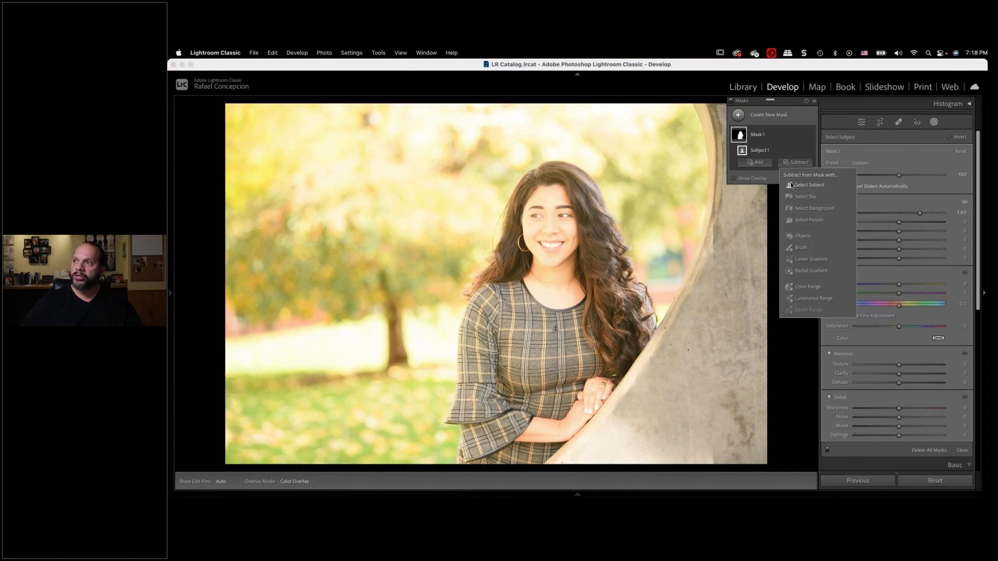
pyautogui.click(799, 248)
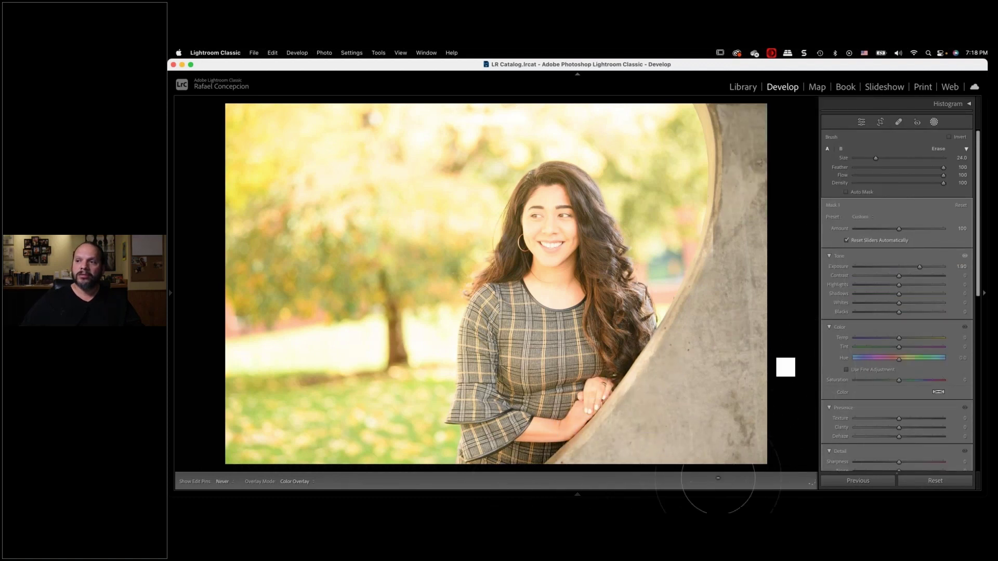
pyautogui.moveTo(740, 136)
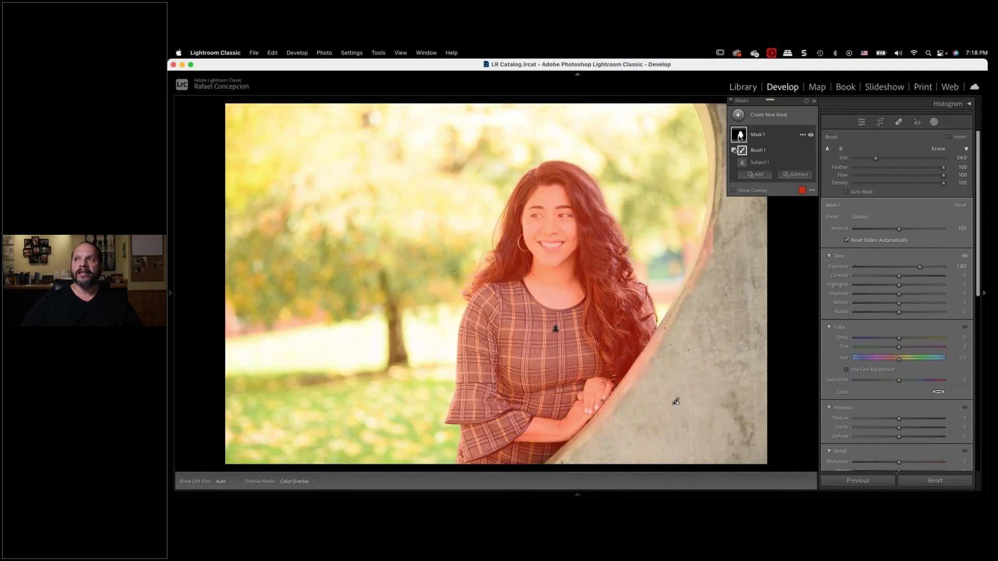
# Step: Reduce the subject mask's Exposure to about 0.38, and select the whole mask to preview its overlay
pyautogui.moveTo(919, 266); pyautogui.dragTo(904, 268)
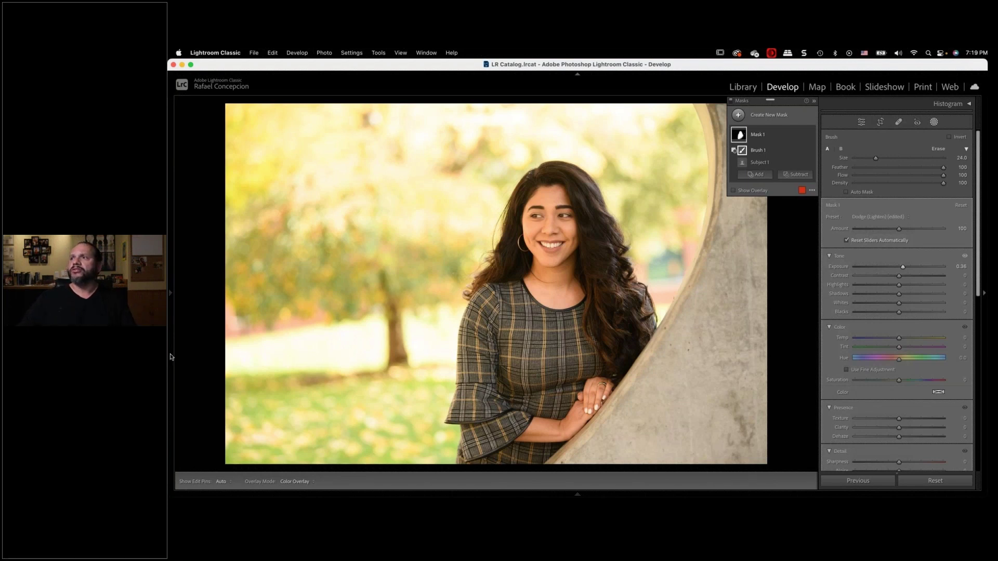
pyautogui.click(776, 138)
pyautogui.moveTo(738, 136)
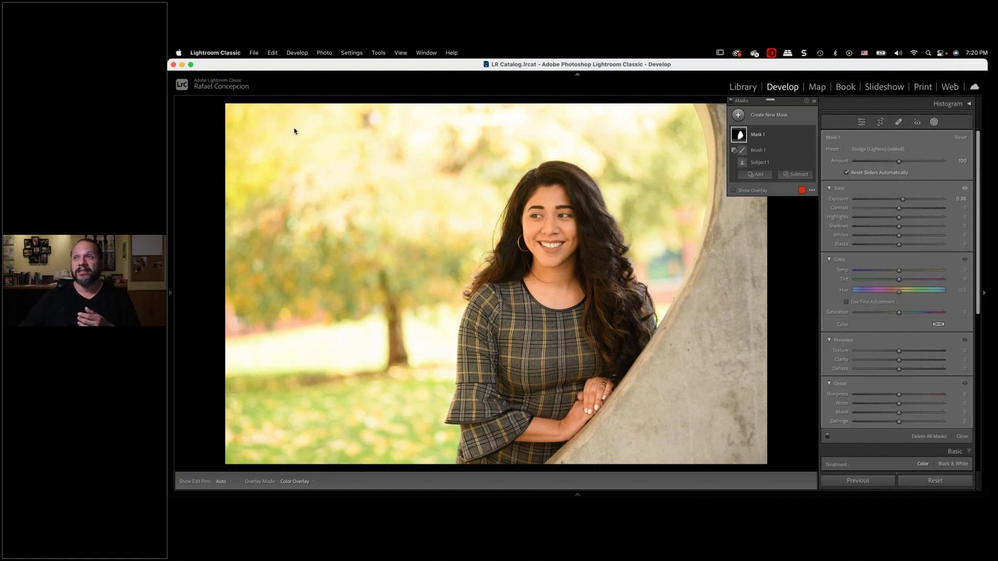
pyautogui.moveTo(745, 134)
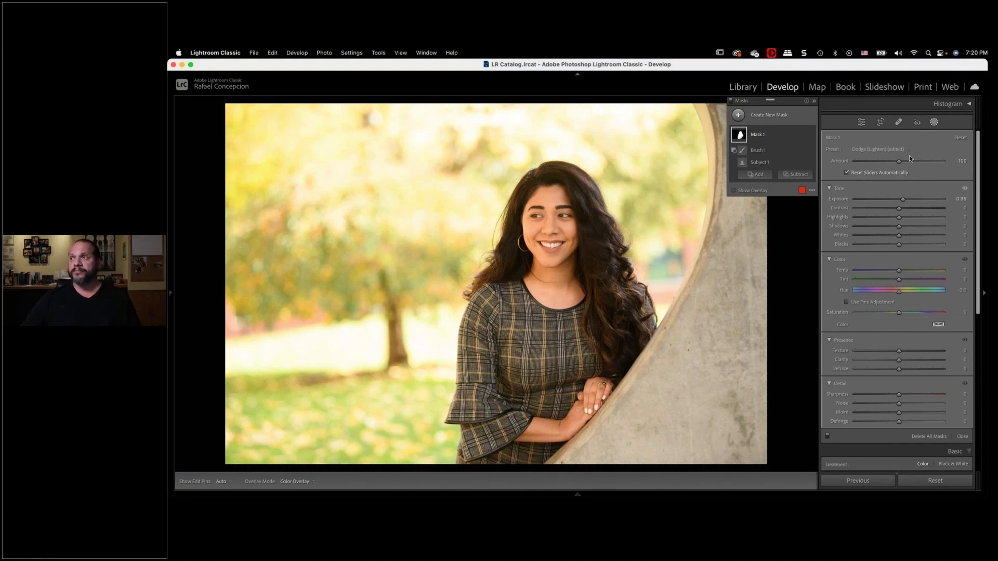
# Step: Delete all masks from the portrait and create a new Subject mask on the woman
pyautogui.click(803, 135)
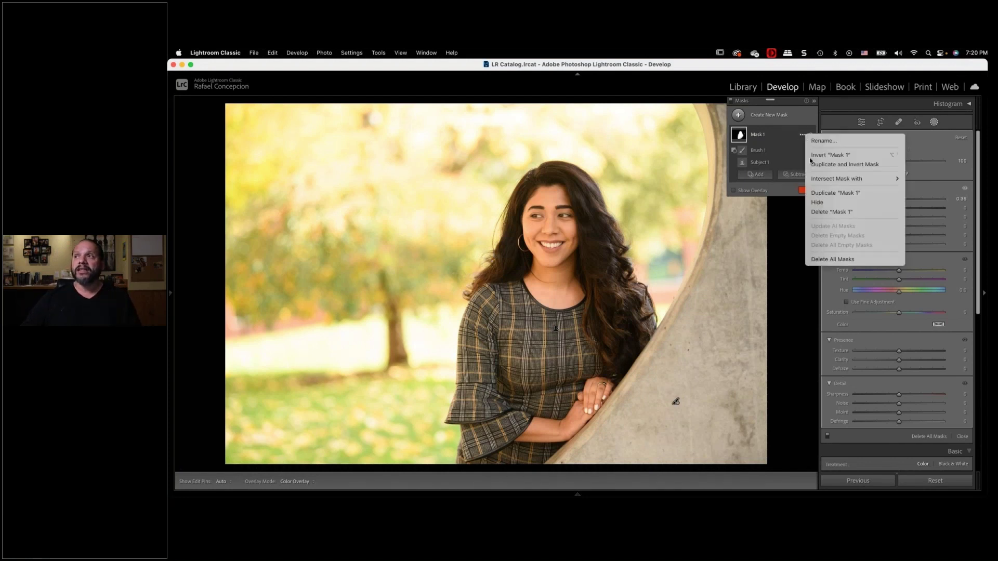
pyautogui.click(817, 260)
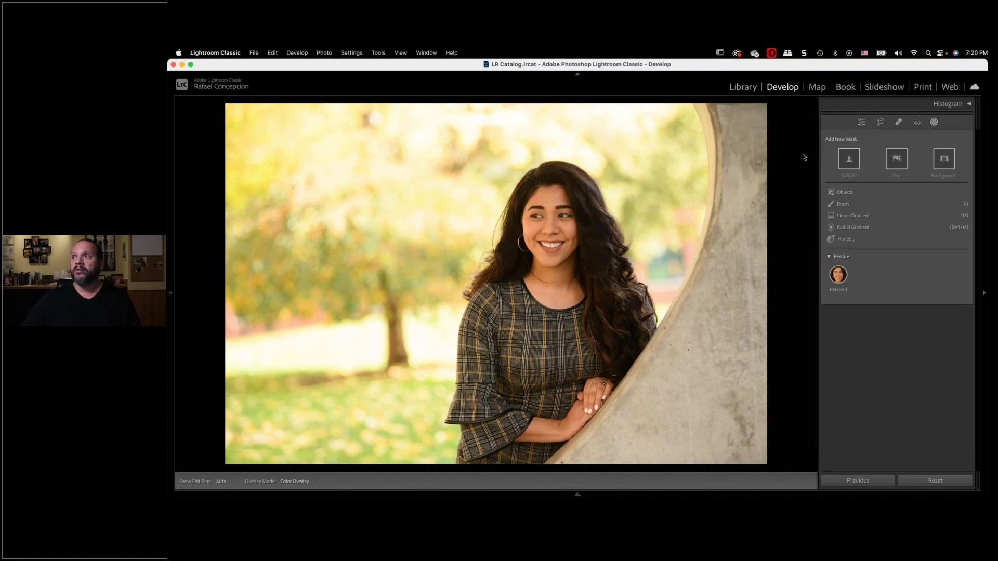
pyautogui.click(854, 163)
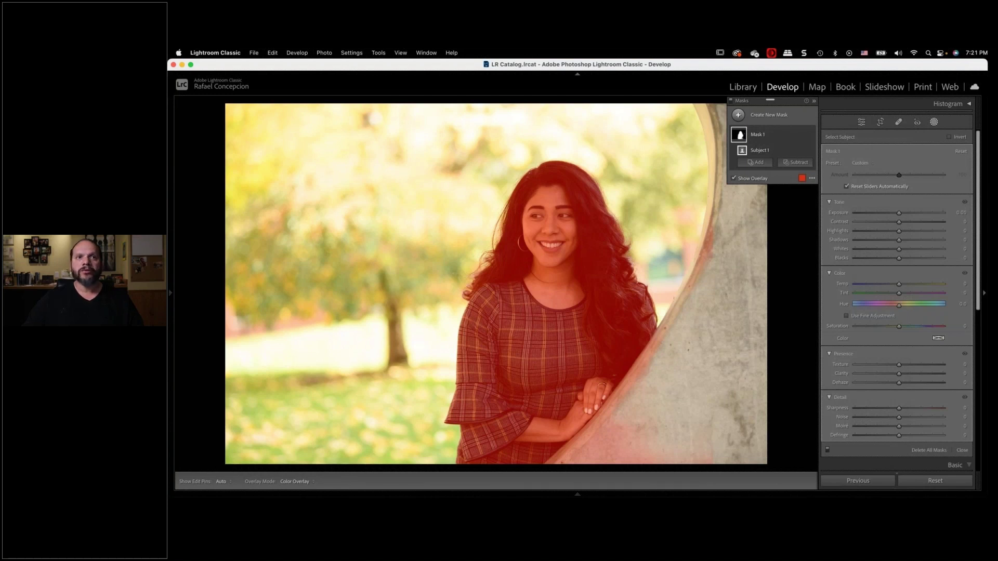
# Step: Leave the portrait's mask editing and return to the Library grid of all photographs
pyautogui.press('super+Tab')
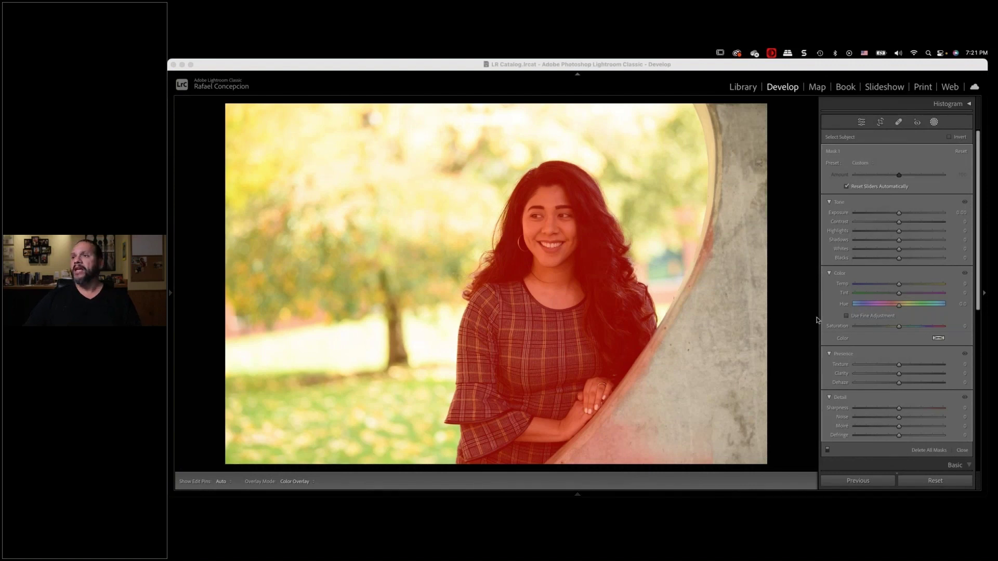
pyautogui.press('super+Tab')
pyautogui.press('g')
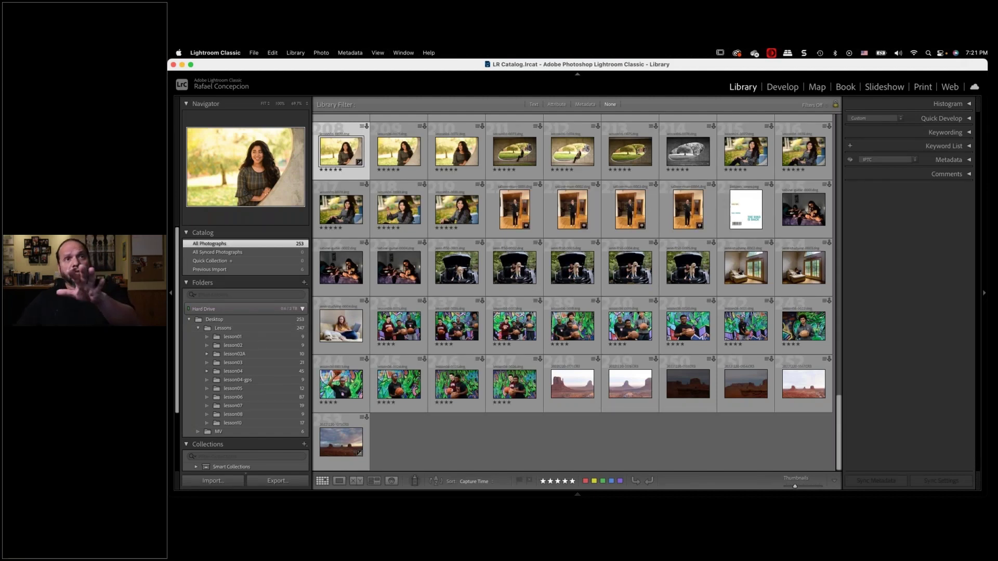
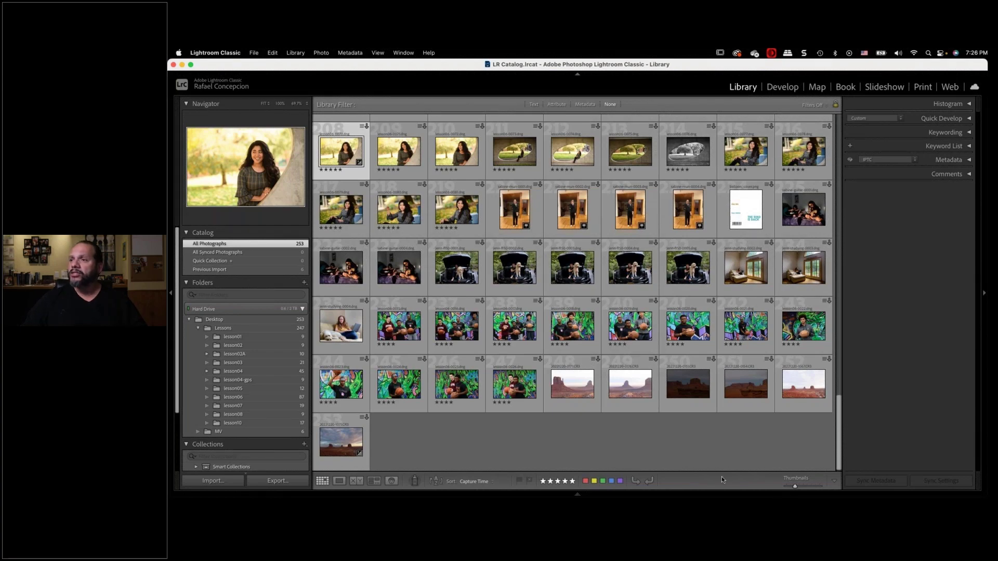
# Step: View the portrait of the smiling woman in the plaid dress enlarged, and return to the photo grid
pyautogui.moveTo(722, 489)
pyautogui.click(666, 447)
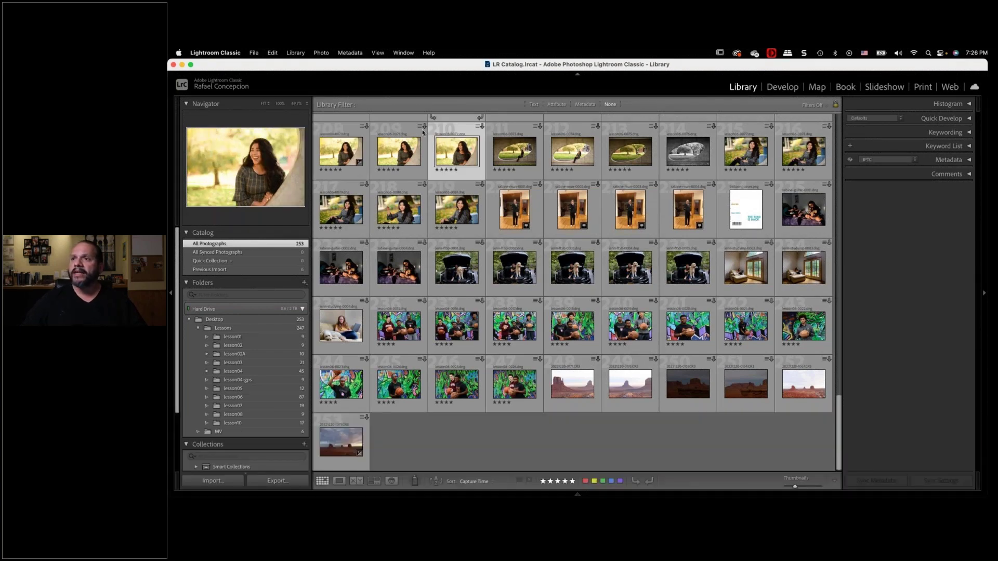
pyautogui.click(465, 210)
pyautogui.press('z')
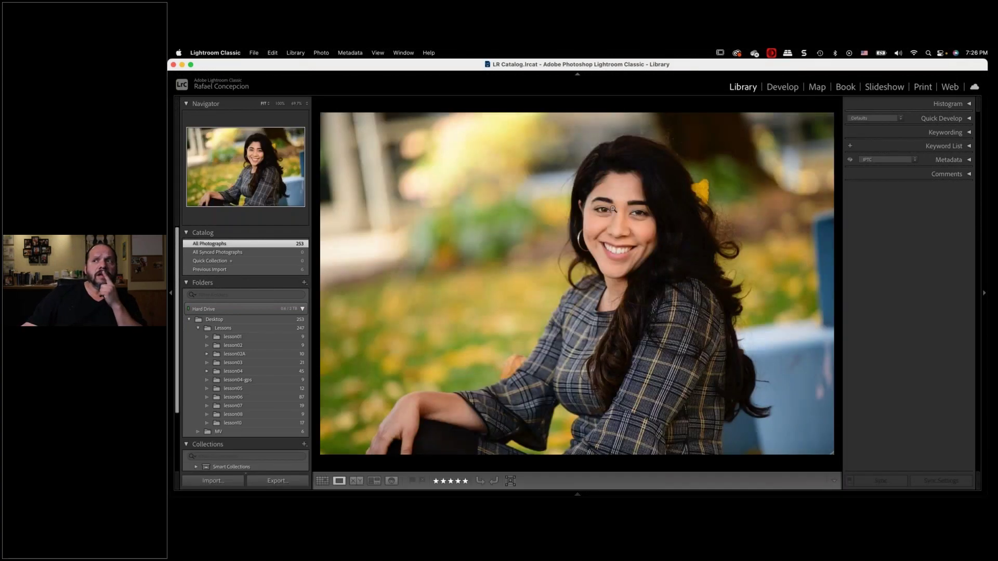
pyautogui.press('g')
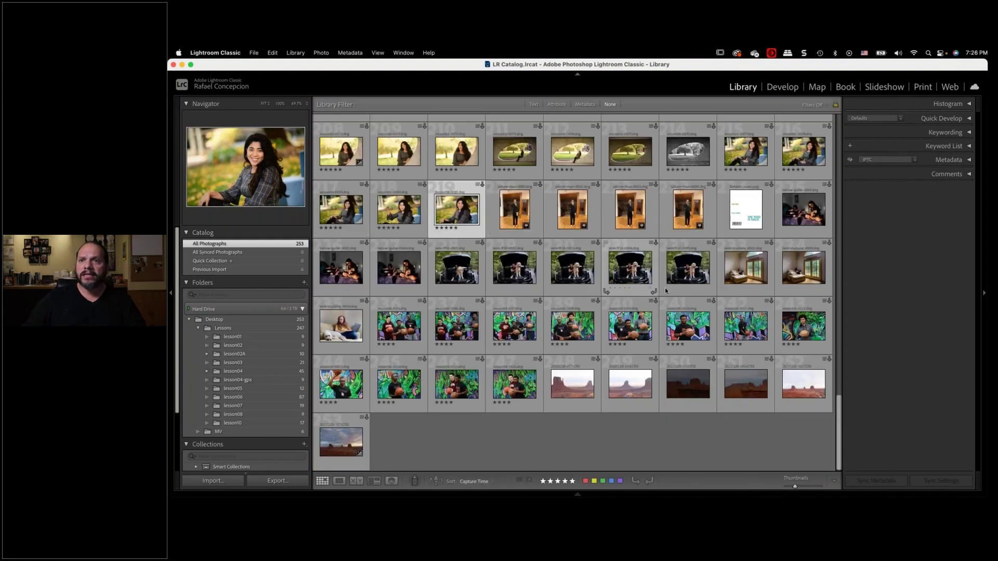
# Step: Open the photo of two people at "The Fair" sign in Develop and show its masking tools
pyautogui.scroll(5, 665, 288)
pyautogui.scroll(2, 666, 288)
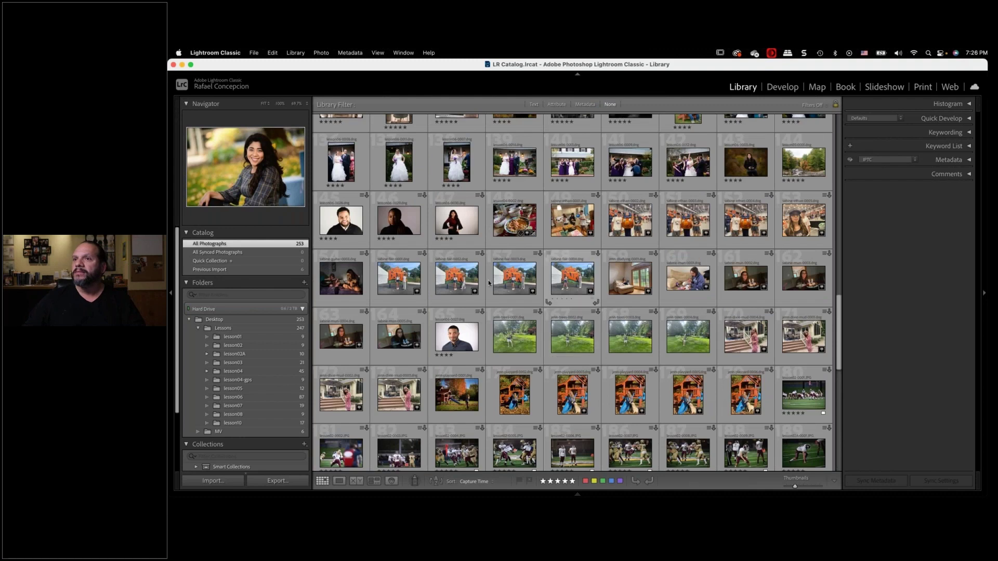
pyautogui.doubleClick(572, 275)
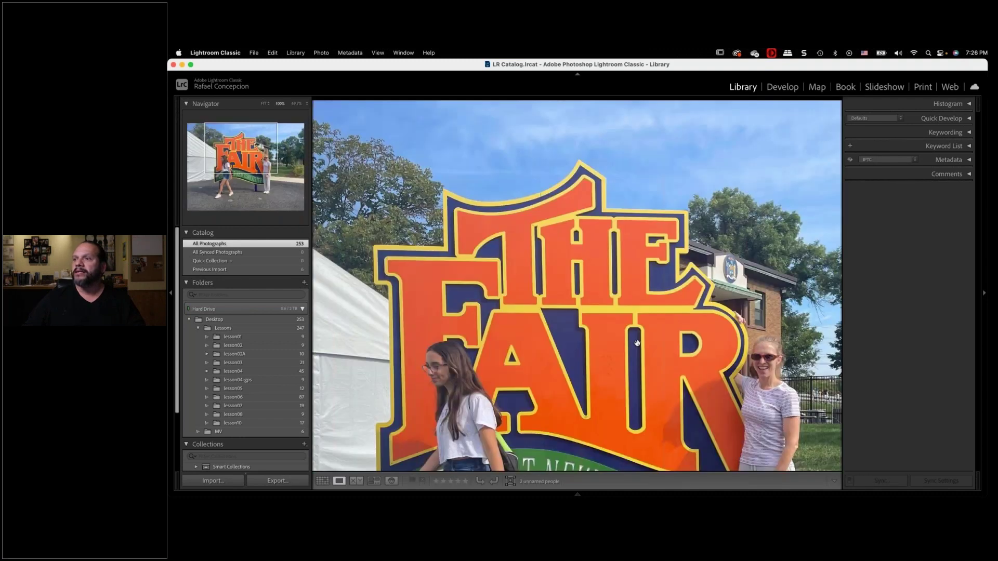
pyautogui.click(647, 358)
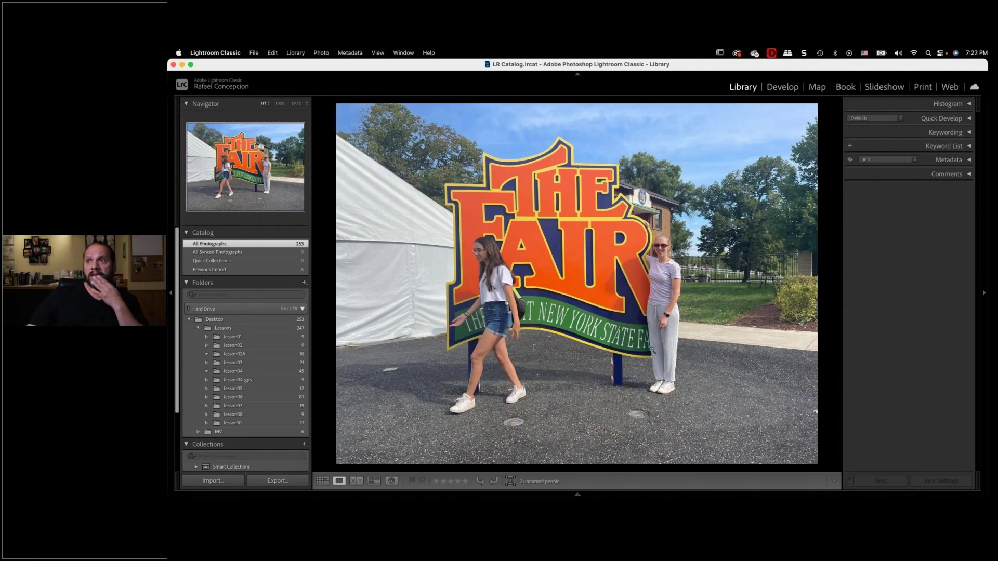
pyautogui.click(795, 88)
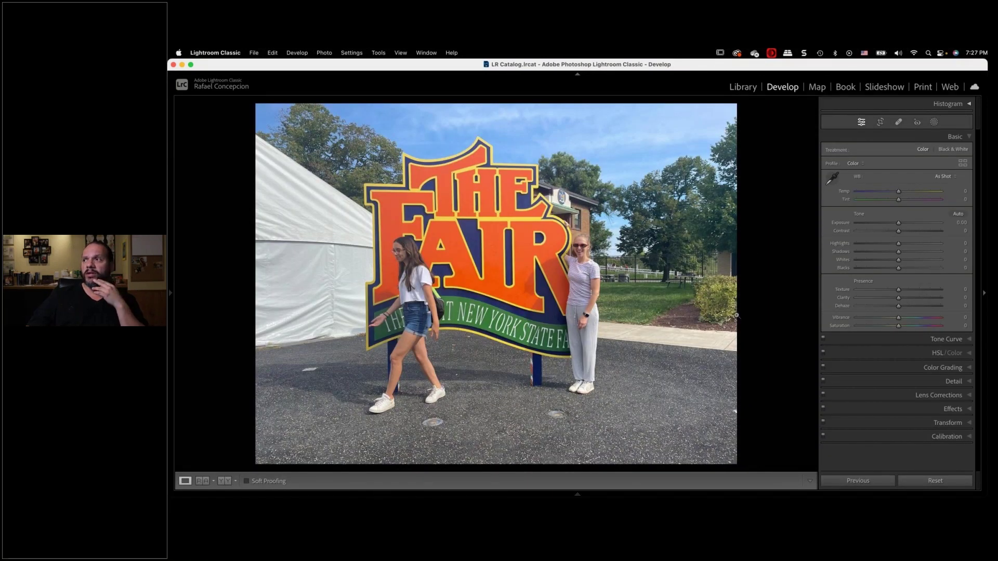
pyautogui.click(934, 122)
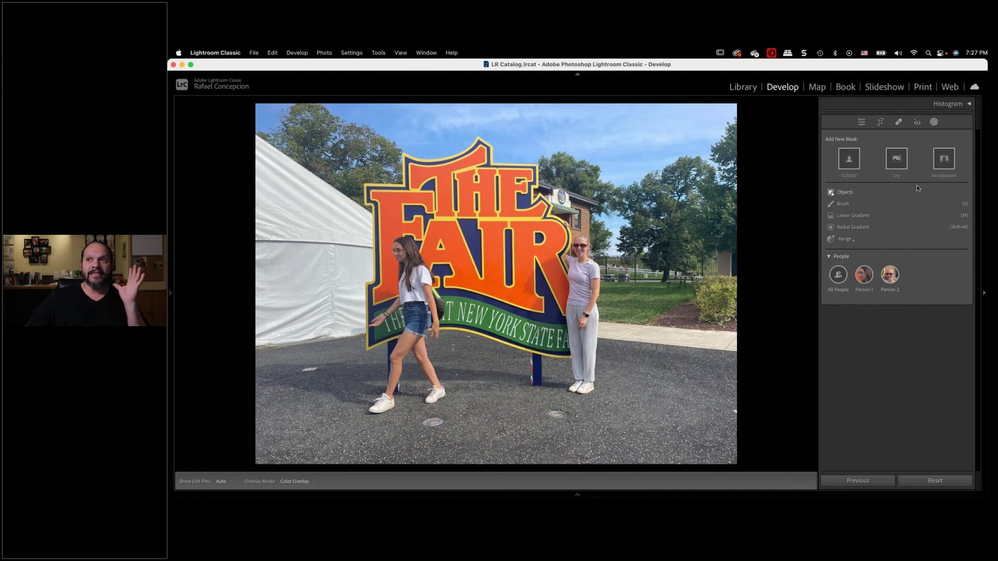
# Step: Try a Sky mask with Exposure at about -0.06 and Contrast at about 70, and delete that mask
pyautogui.click(897, 160)
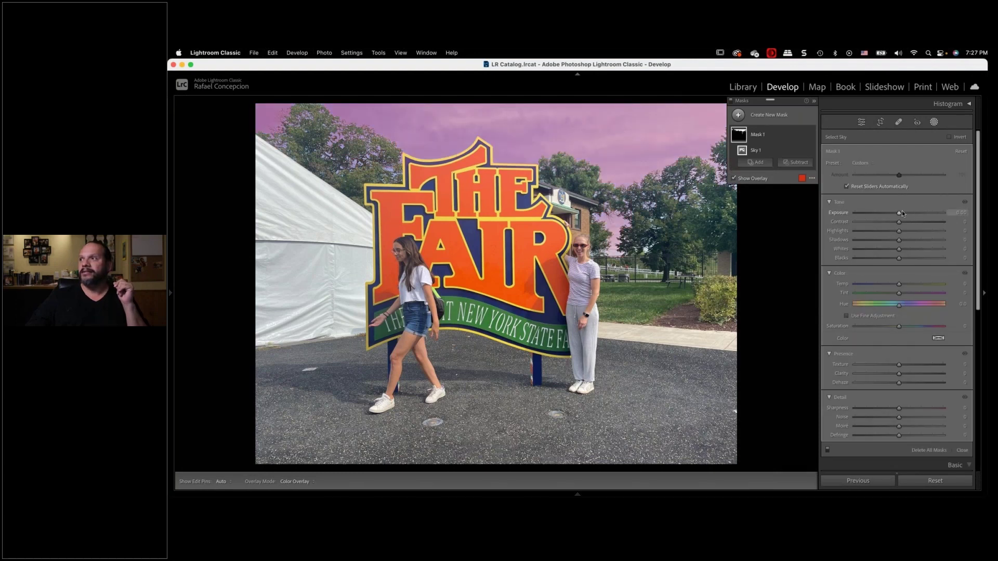
pyautogui.moveTo(899, 213)
pyautogui.mouseDown()
pyautogui.moveTo(889, 213)
pyautogui.moveTo(931, 224)
pyautogui.moveTo(896, 211)
pyautogui.mouseUp()
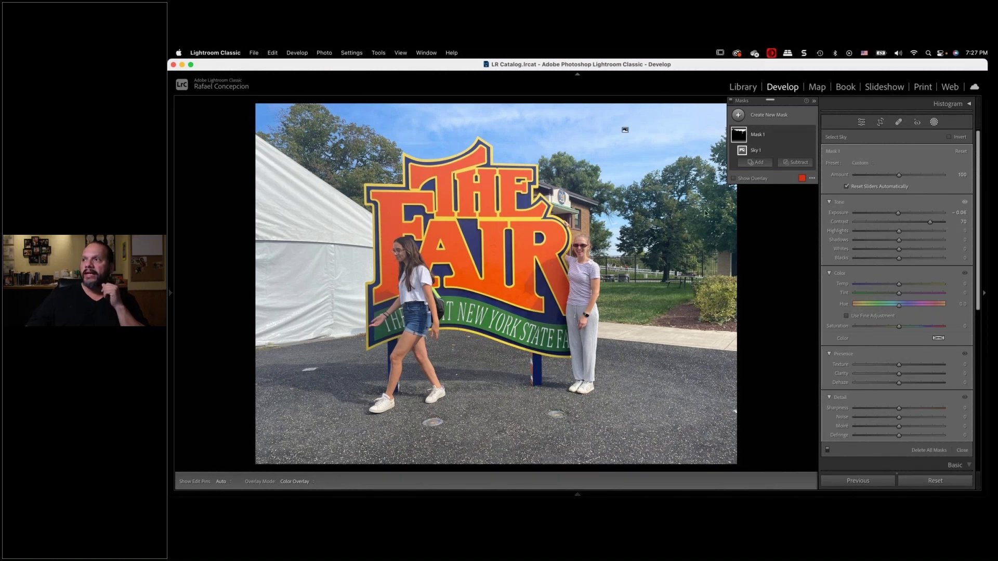
pyautogui.click(795, 134)
pyautogui.click(801, 134)
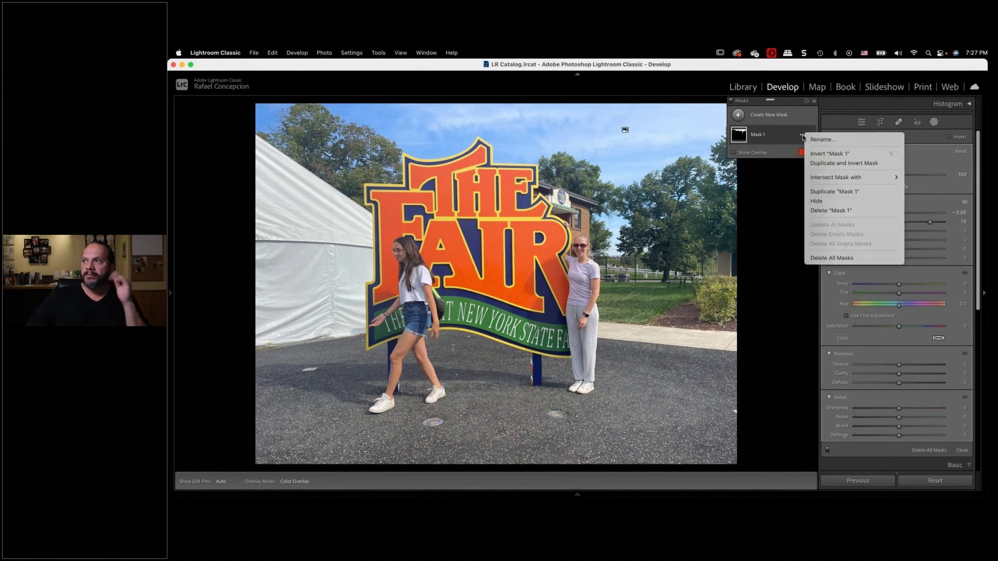
pyautogui.click(818, 211)
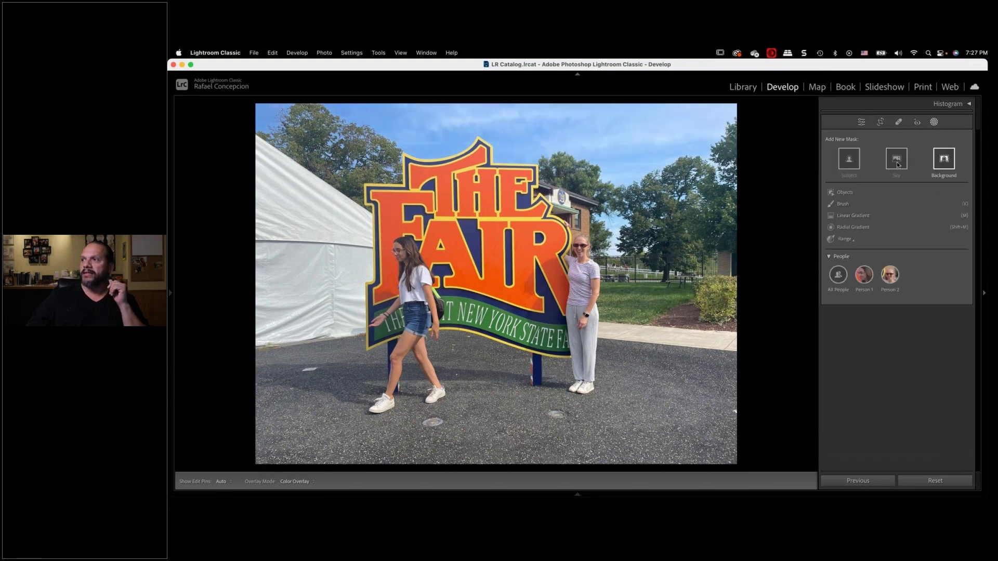
# Step: Try a Subject mask on the two people with Exposure at about -0.13, and delete all masks
pyautogui.click(851, 162)
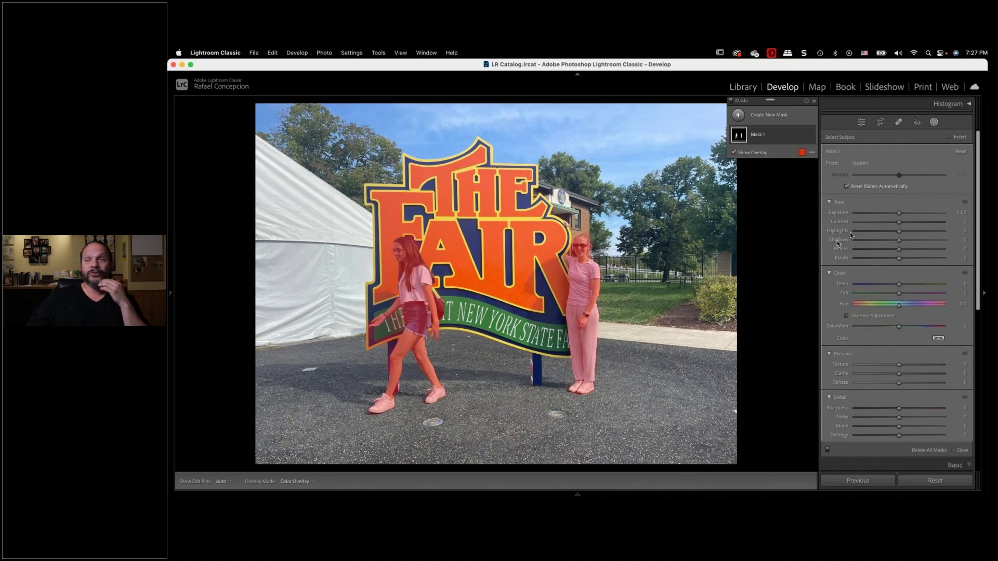
pyautogui.moveTo(898, 213)
pyautogui.mouseDown()
pyautogui.moveTo(911, 215)
pyautogui.moveTo(898, 214)
pyautogui.mouseUp()
pyautogui.click(803, 134)
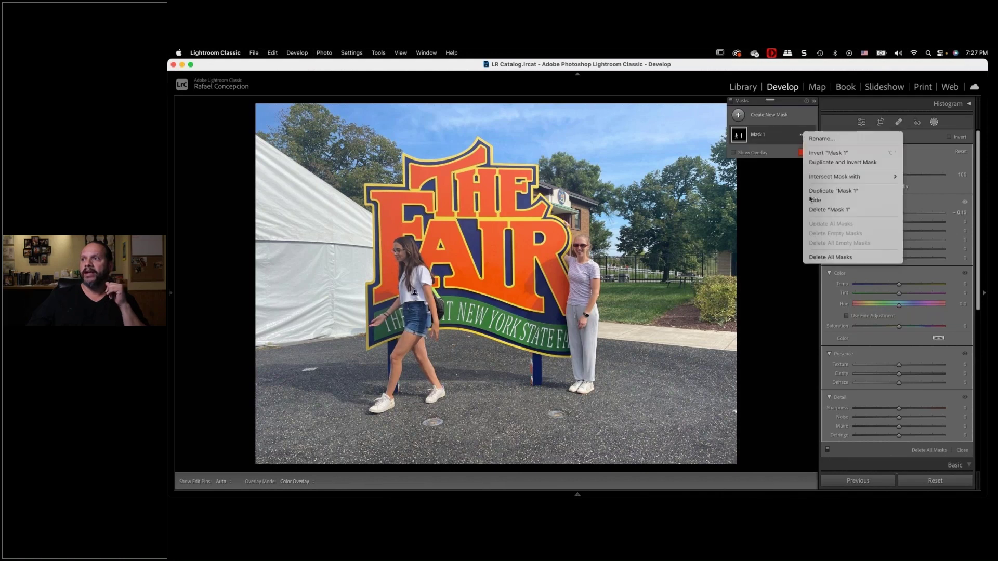
pyautogui.click(768, 138)
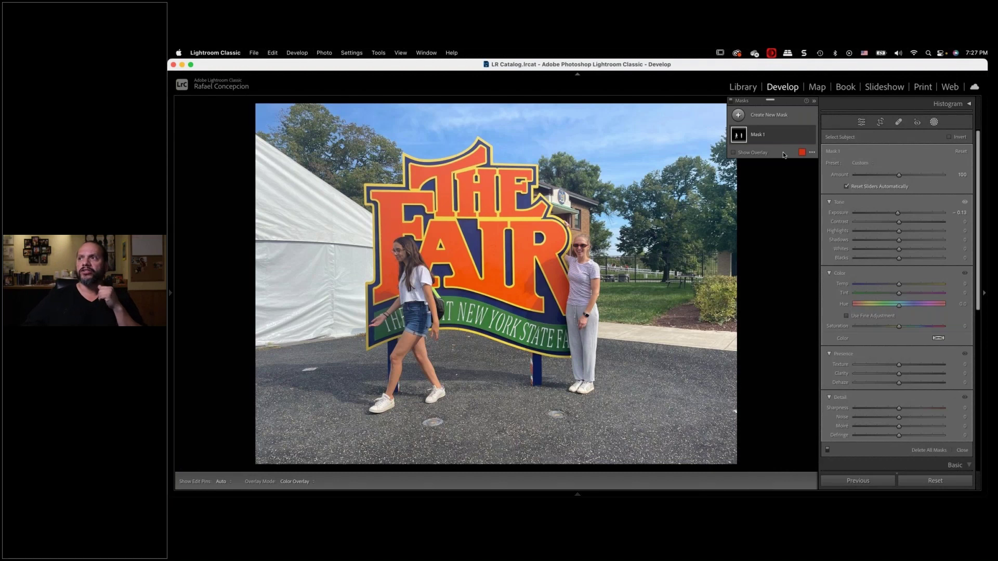
pyautogui.click(738, 115)
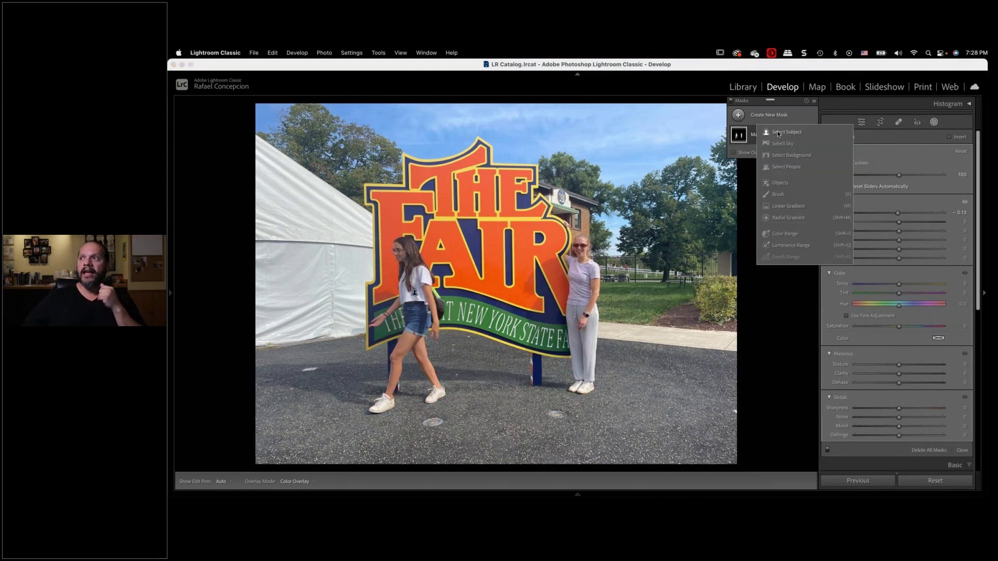
pyautogui.press('Escape')
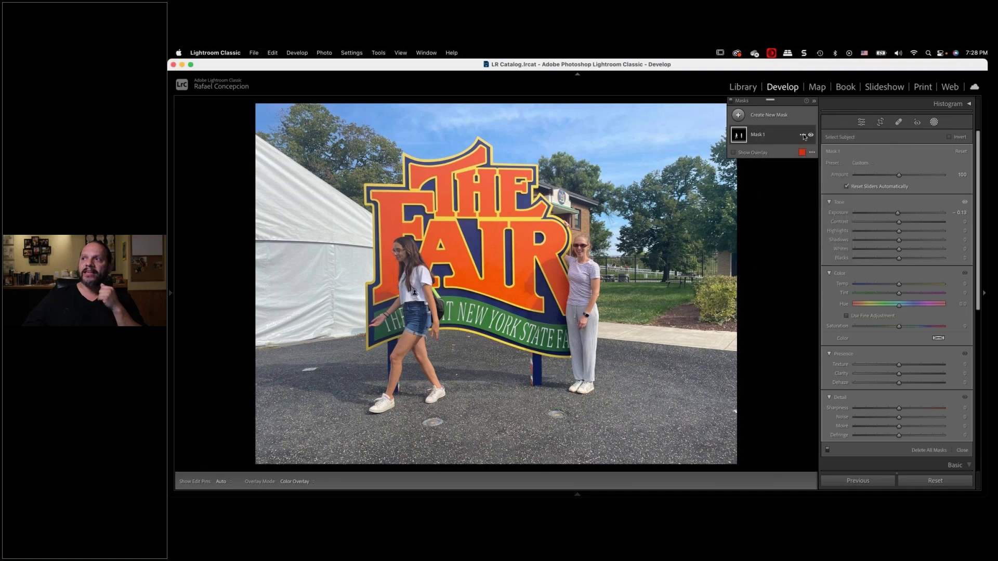
pyautogui.click(804, 135)
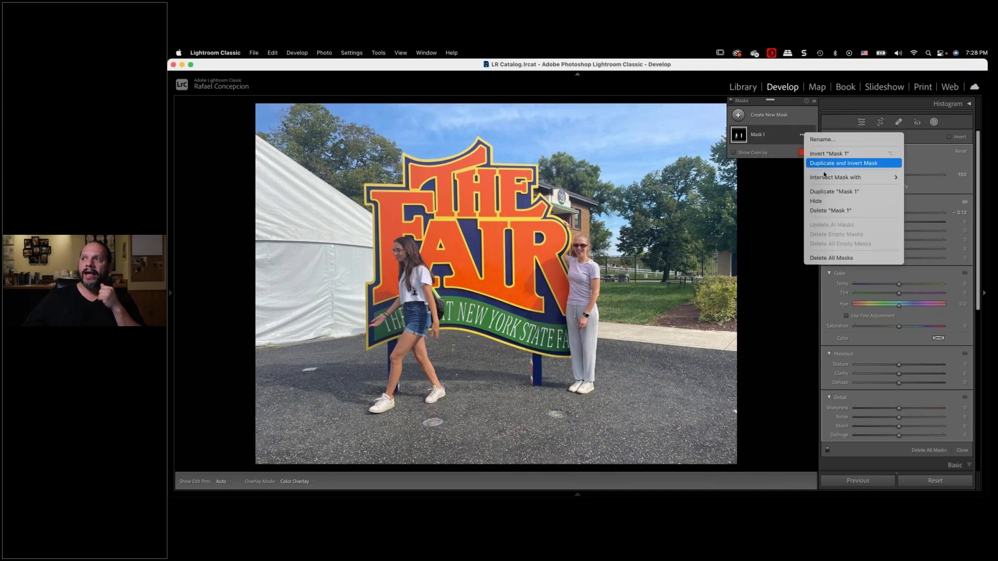
pyautogui.click(820, 259)
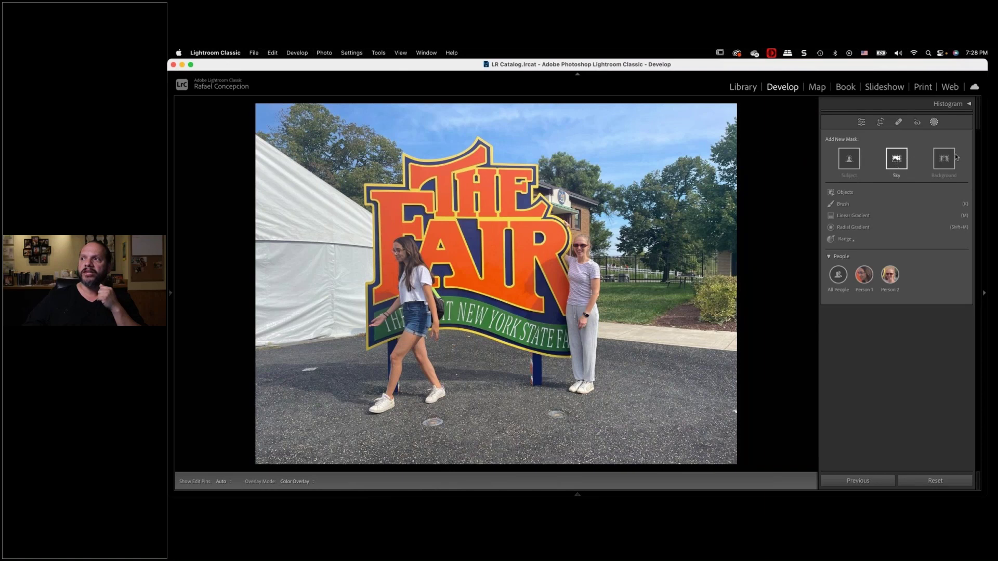
# Step: Add a Subject mask with Exposure at about 0.26, and a separate Sky mask with Exposure at about -0.67
pyautogui.click(843, 158)
pyautogui.moveTo(899, 213); pyautogui.dragTo(902, 213)
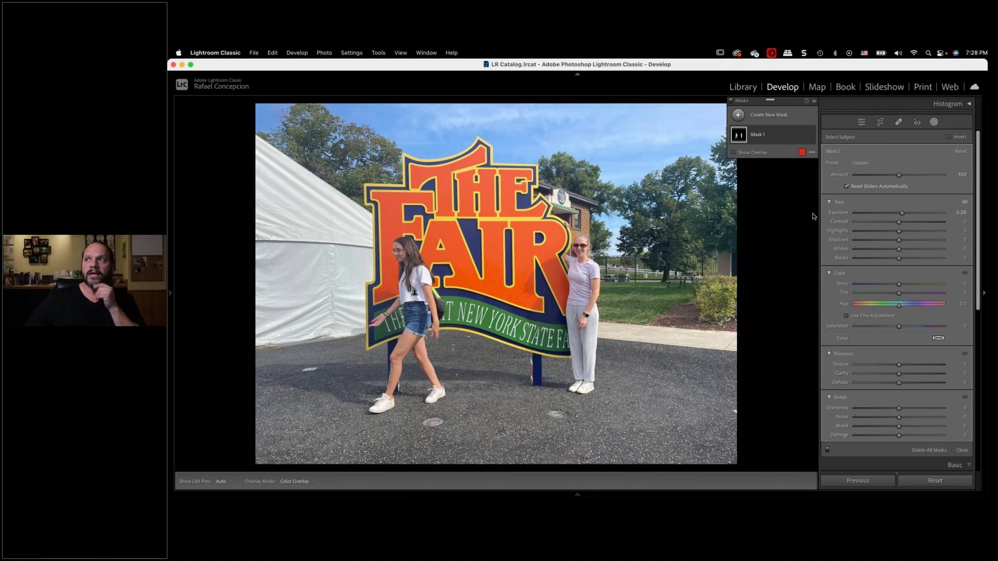
pyautogui.click(737, 116)
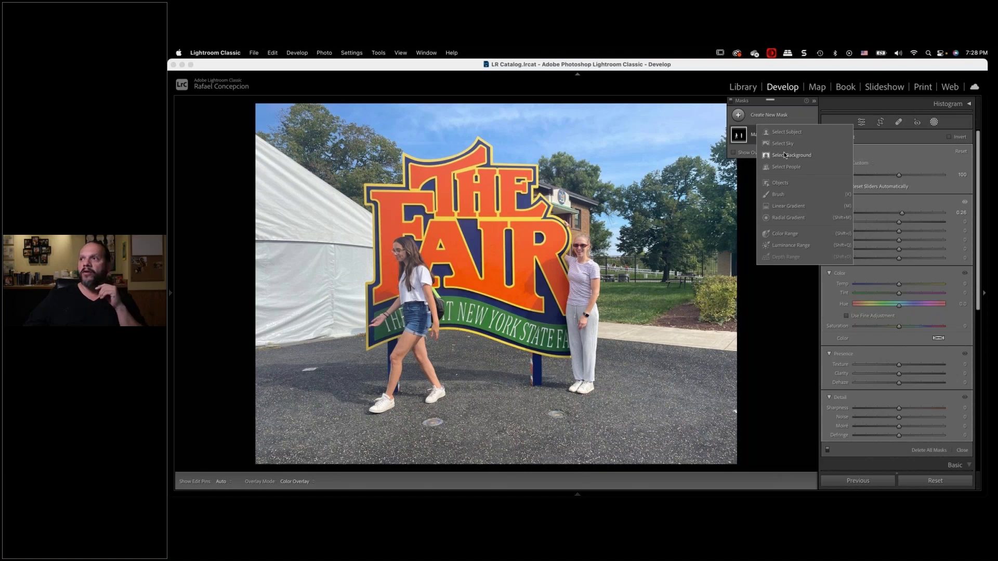
pyautogui.click(783, 148)
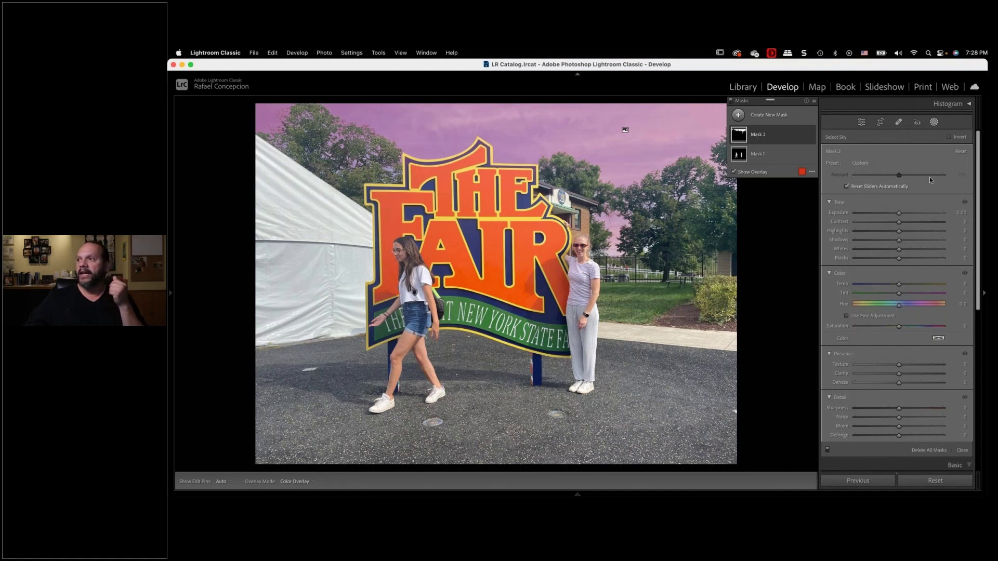
pyautogui.moveTo(898, 212); pyautogui.dragTo(891, 213)
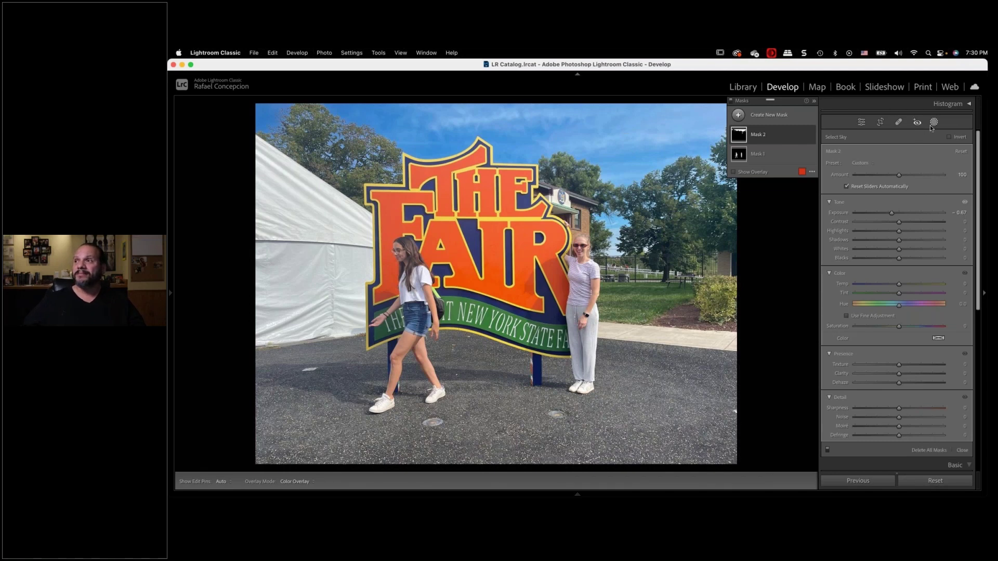
# Step: Try an inverted Linear Gradient mask darkening the pavement with Exposure at about -2.10, and delete it
pyautogui.click(779, 116)
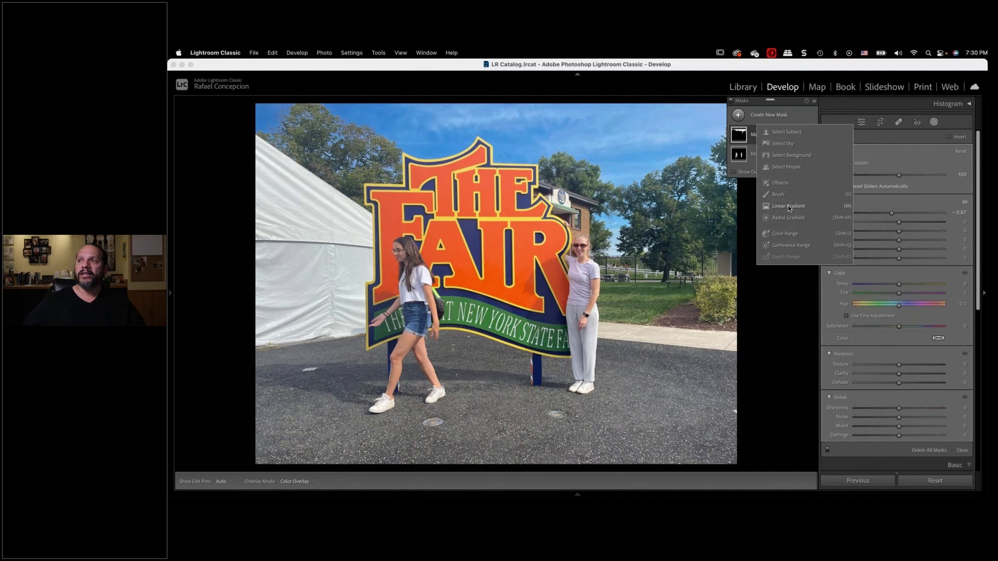
pyautogui.click(789, 207)
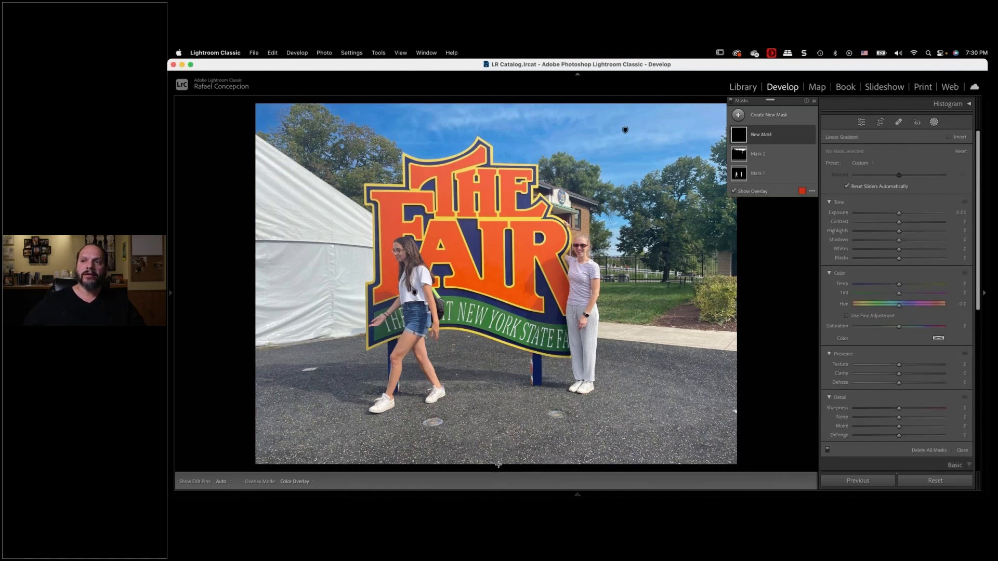
pyautogui.moveTo(493, 295); pyautogui.dragTo(492, 468)
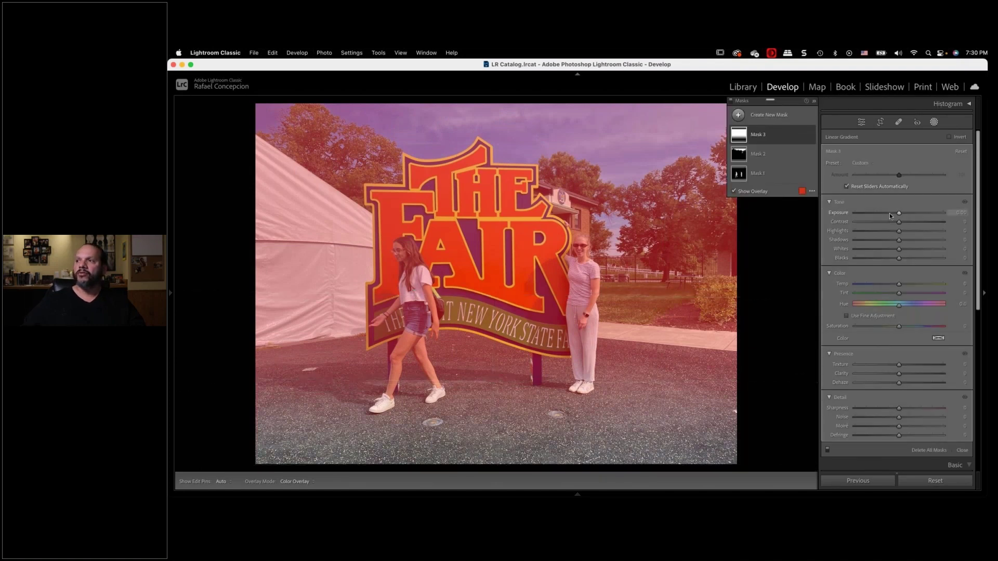
pyautogui.moveTo(890, 213); pyautogui.dragTo(878, 213)
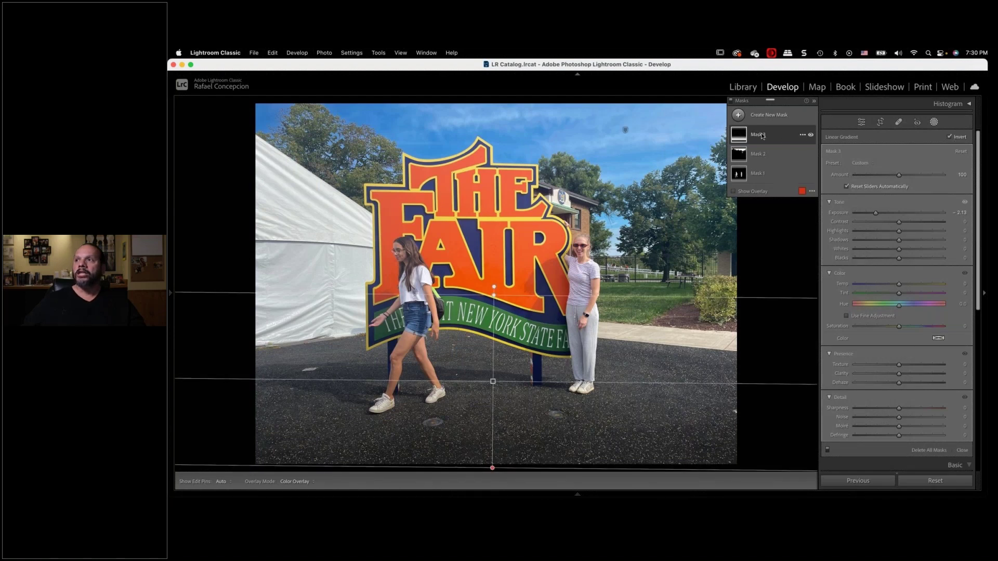
pyautogui.click(801, 136)
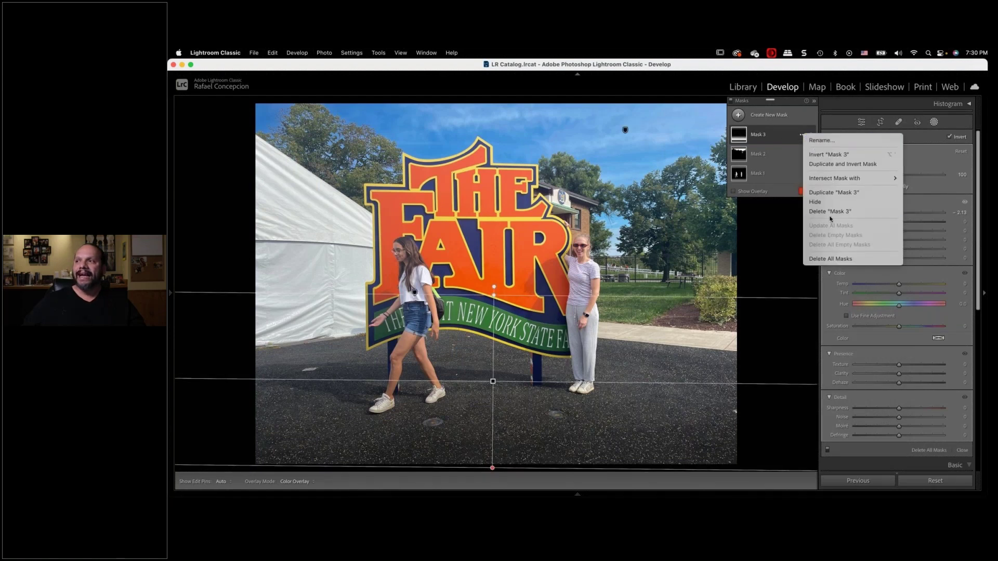
pyautogui.click(759, 238)
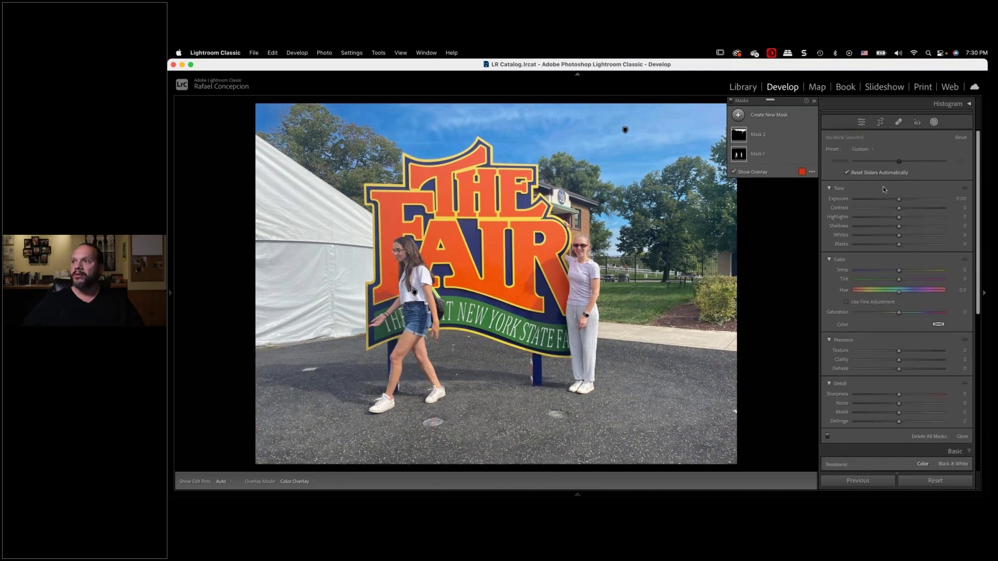
# Step: Try an inverted Subject mask darkening the surroundings with Exposure at about -1.62, and delete it
pyautogui.click(775, 115)
pyautogui.click(780, 128)
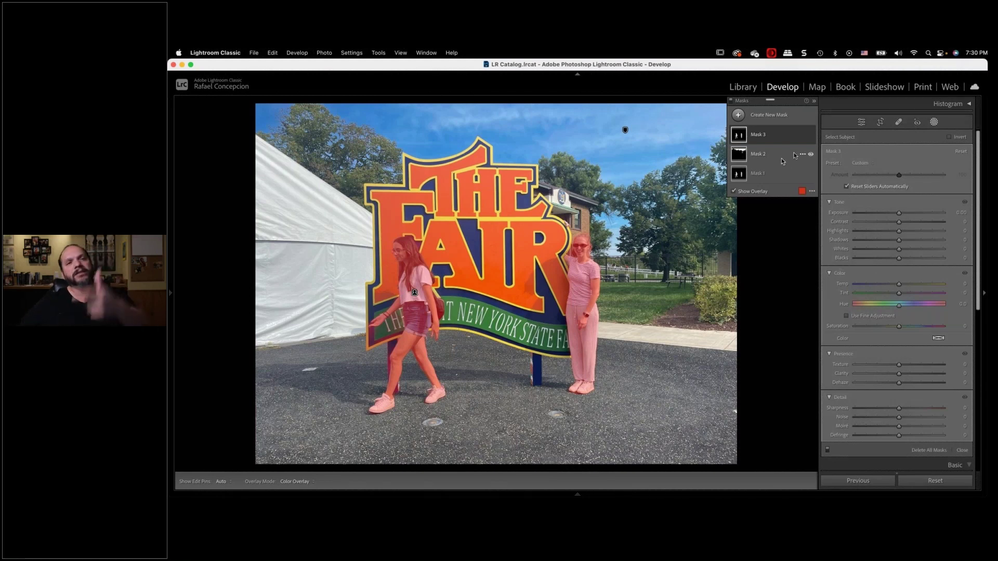
pyautogui.click(950, 137)
pyautogui.moveTo(899, 213)
pyautogui.mouseDown()
pyautogui.moveTo(869, 214)
pyautogui.moveTo(906, 208)
pyautogui.moveTo(881, 211)
pyautogui.mouseUp()
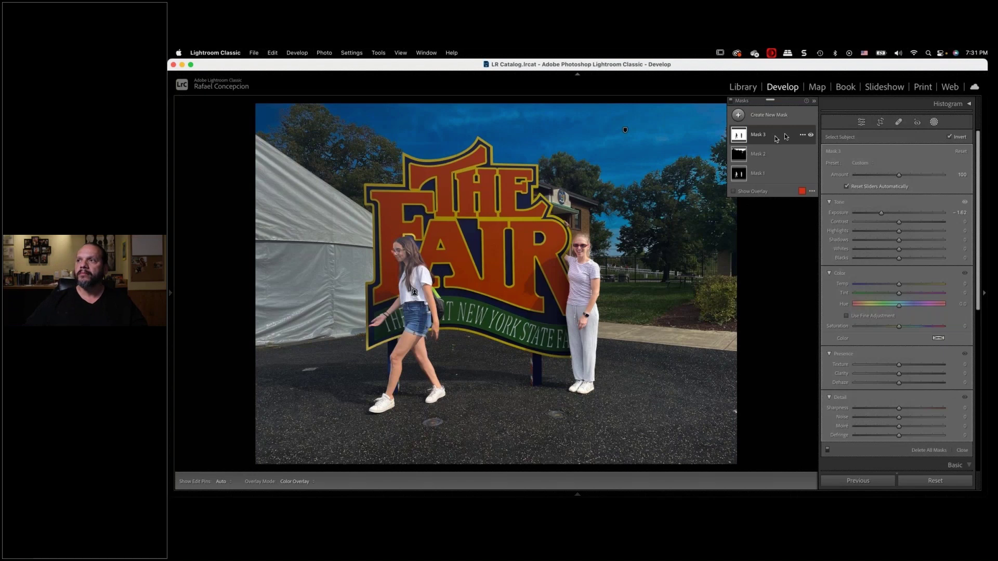
pyautogui.click(803, 136)
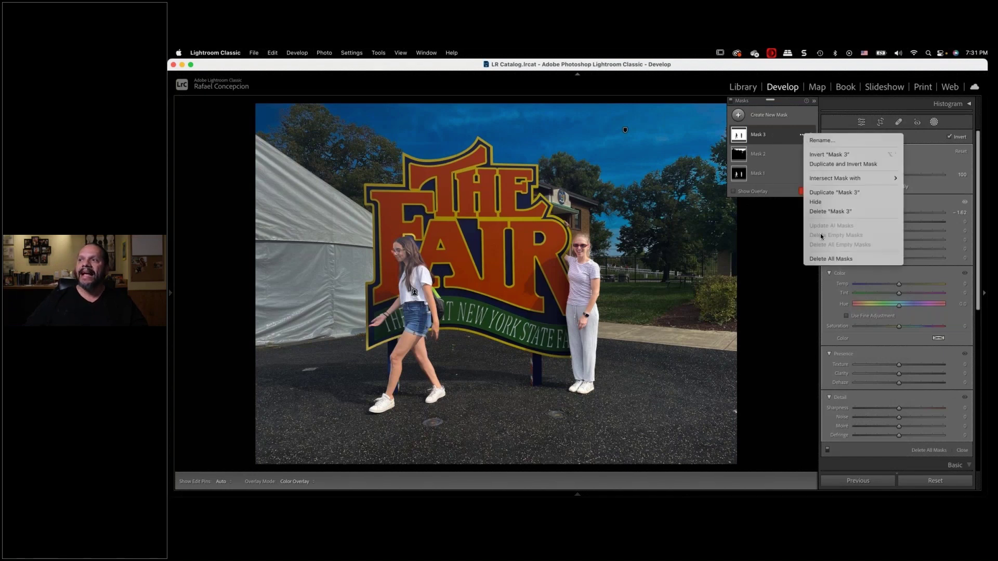
pyautogui.click(826, 211)
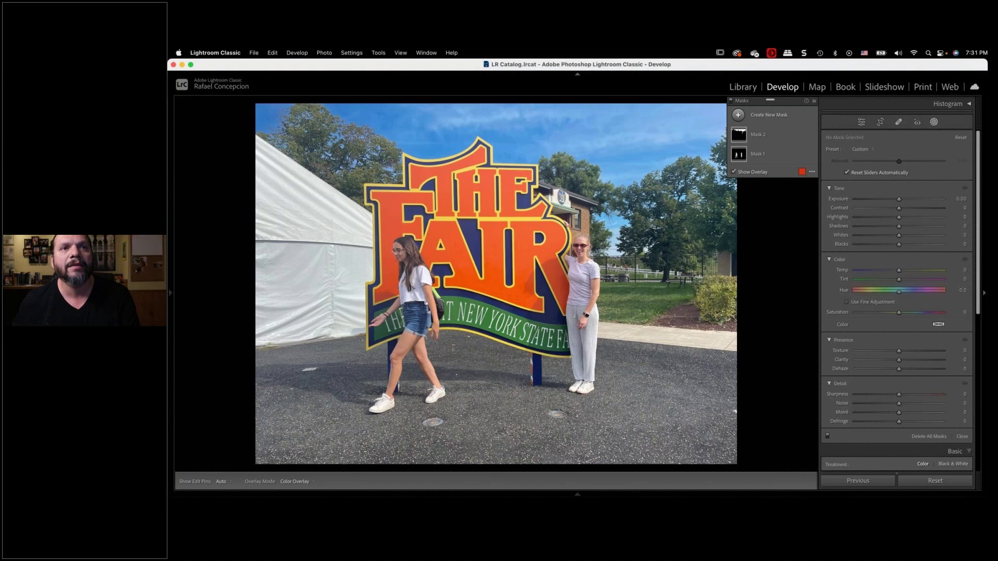
pyautogui.press('super+Tab')
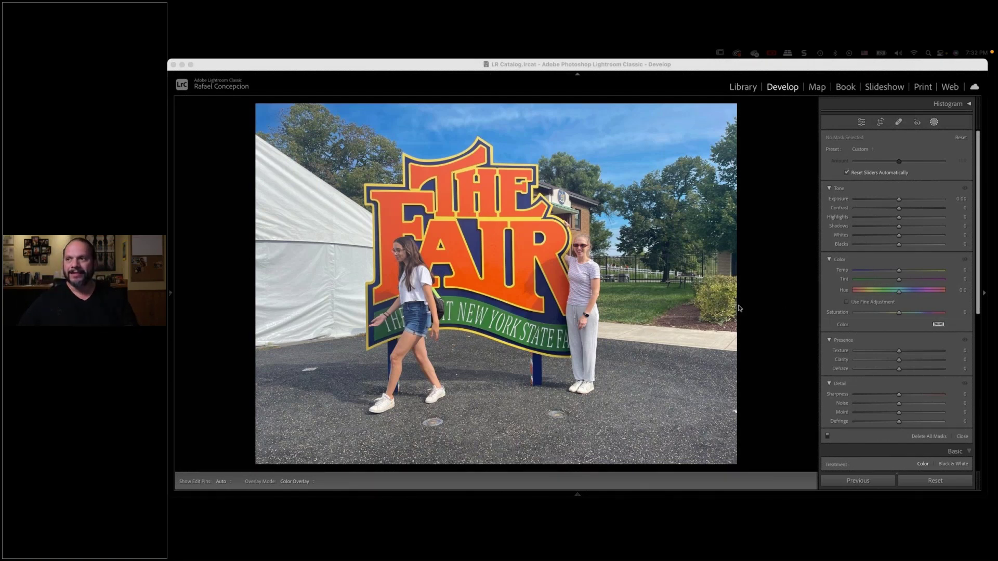
# Step: Open the autumn portrait of the woman in black holding a camera for editing in the Develop module
pyautogui.click(663, 298)
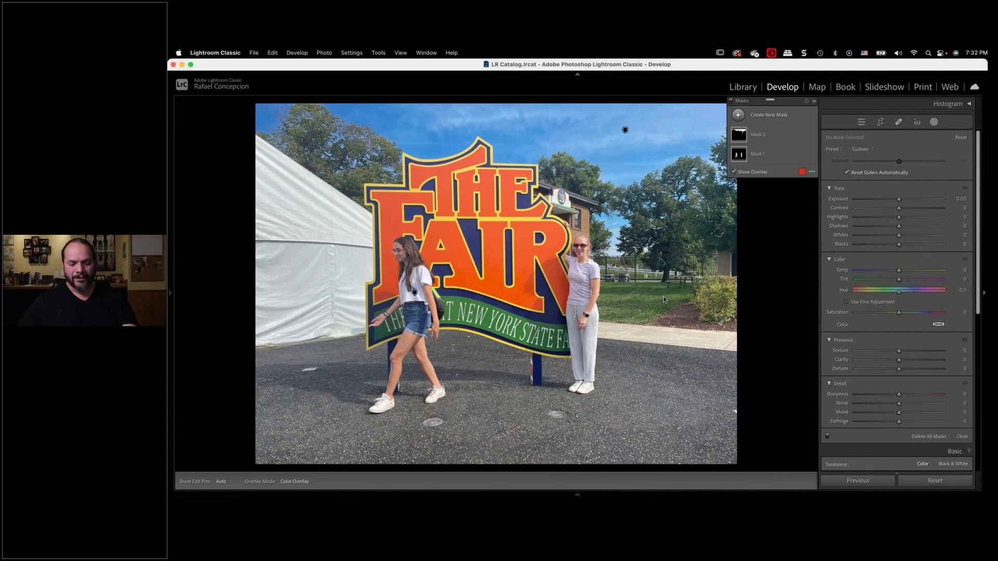
pyautogui.press('g')
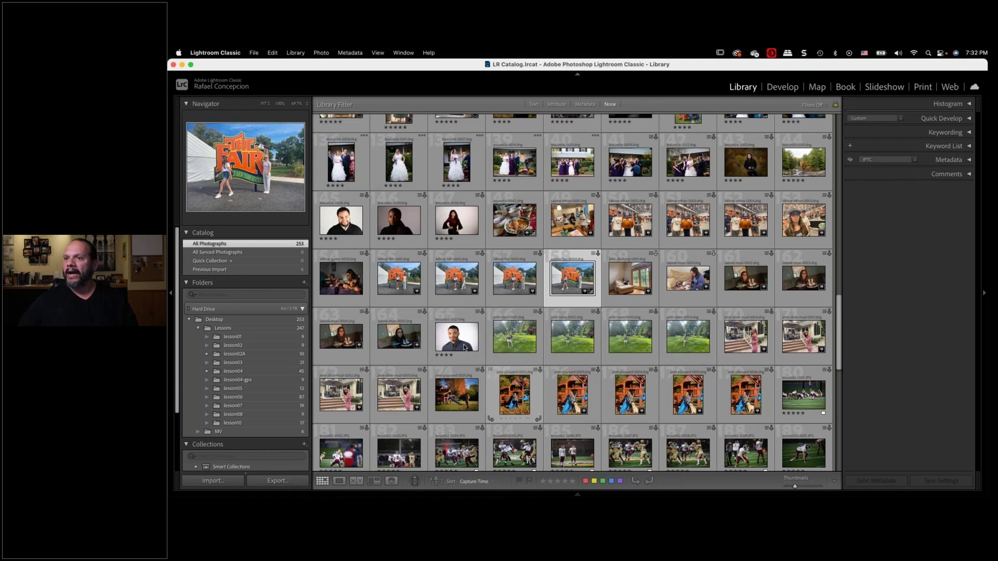
pyautogui.scroll(4, 464, 344)
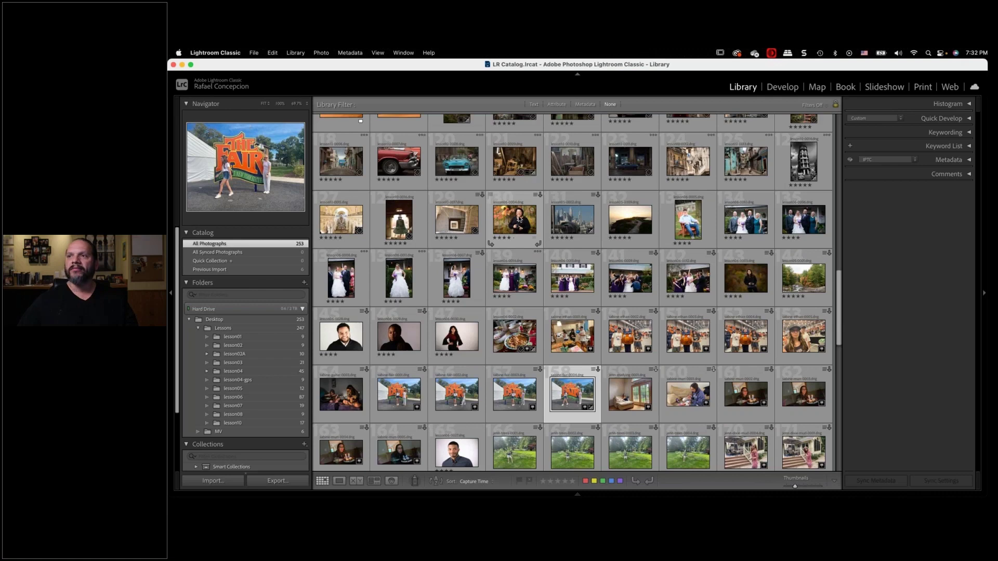
pyautogui.doubleClick(514, 219)
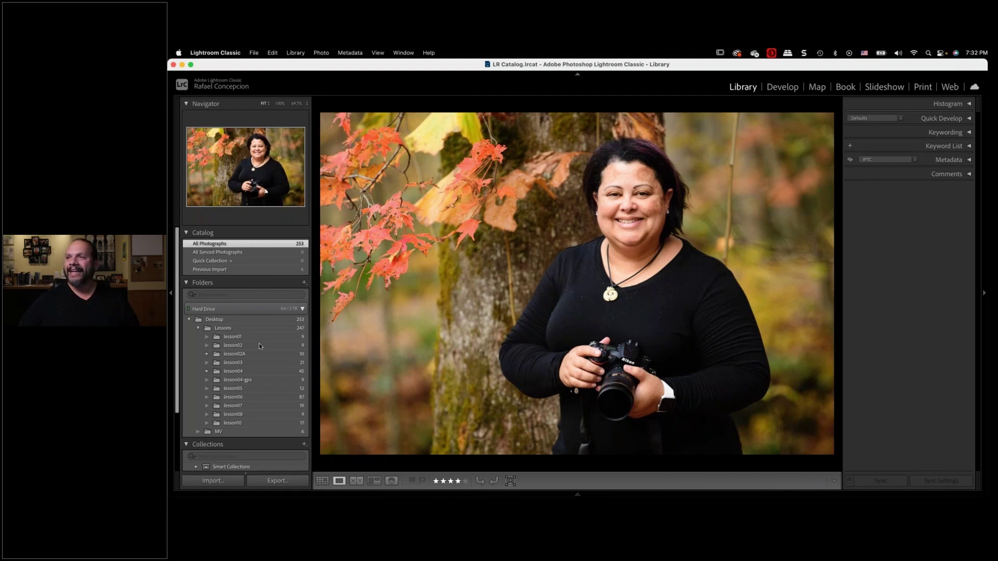
pyautogui.click(791, 88)
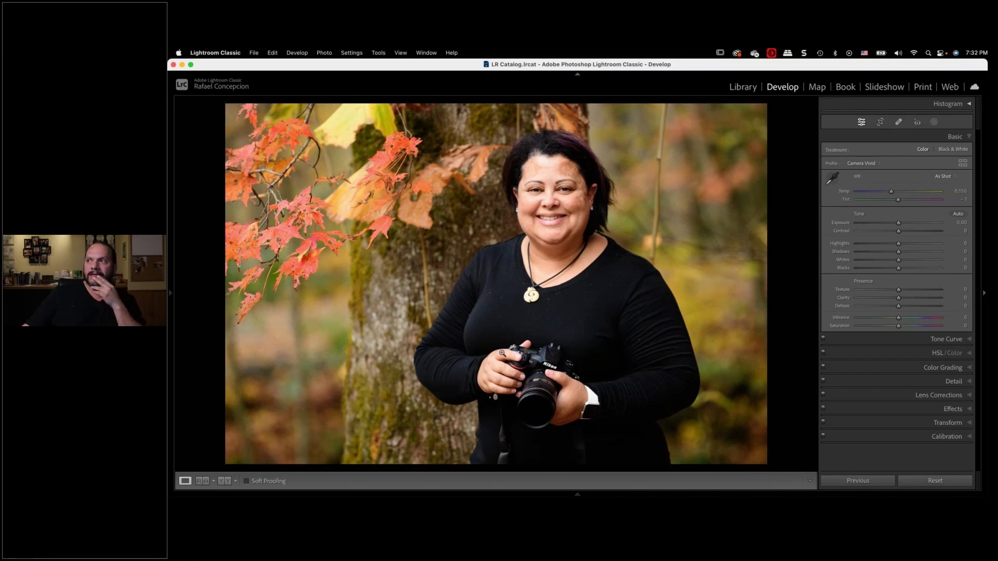
# Step: Try a Subject mask on the woman with Exposure at about -1.85, and delete it
pyautogui.click(934, 122)
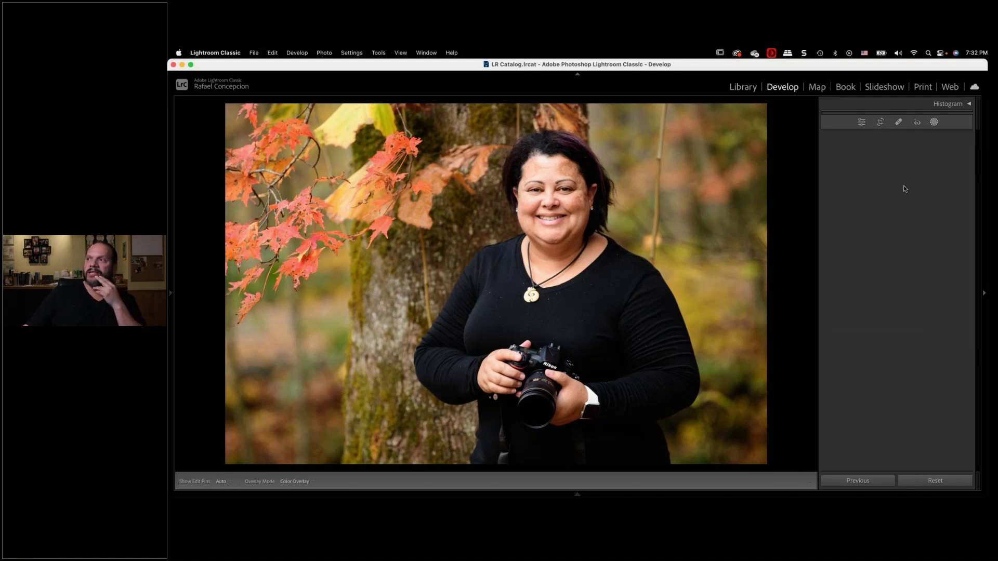
pyautogui.click(846, 159)
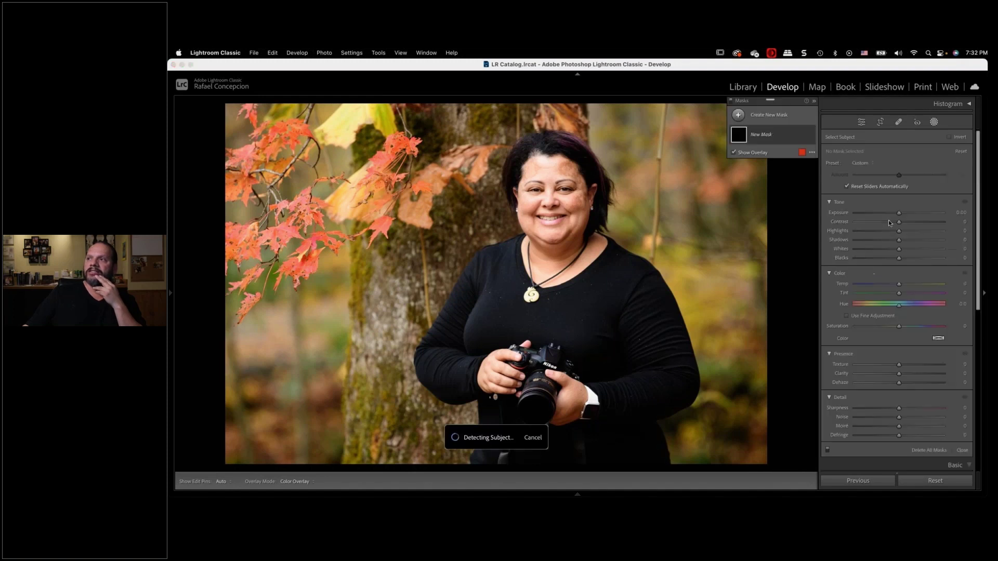
pyautogui.moveTo(898, 213); pyautogui.dragTo(877, 213)
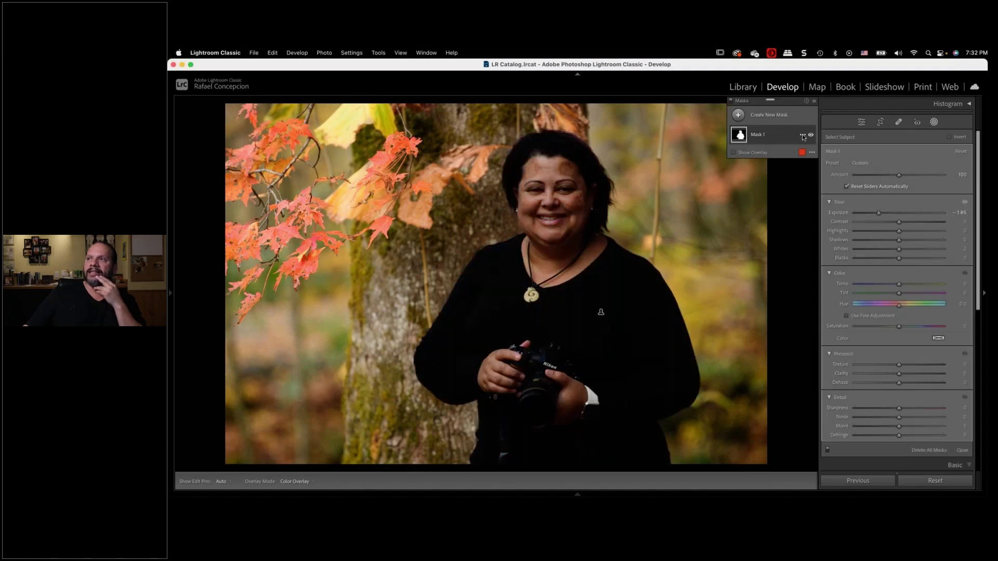
pyautogui.click(802, 135)
pyautogui.click(831, 257)
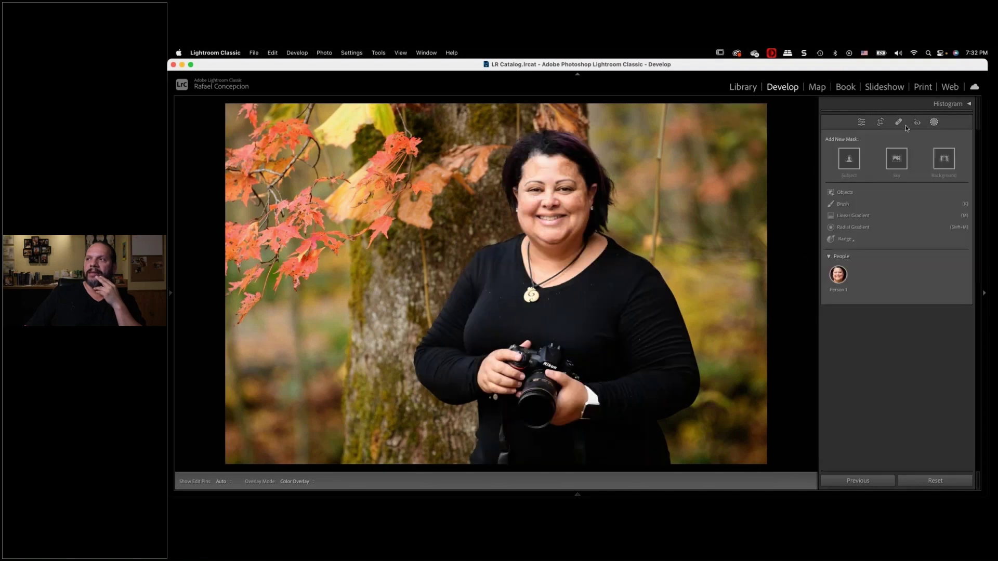
# Step: Add a Background mask to the autumn portrait with Exposure at about -0.71
pyautogui.click(943, 159)
pyautogui.moveTo(899, 212)
pyautogui.mouseDown()
pyautogui.moveTo(877, 215)
pyautogui.moveTo(891, 214)
pyautogui.mouseUp()
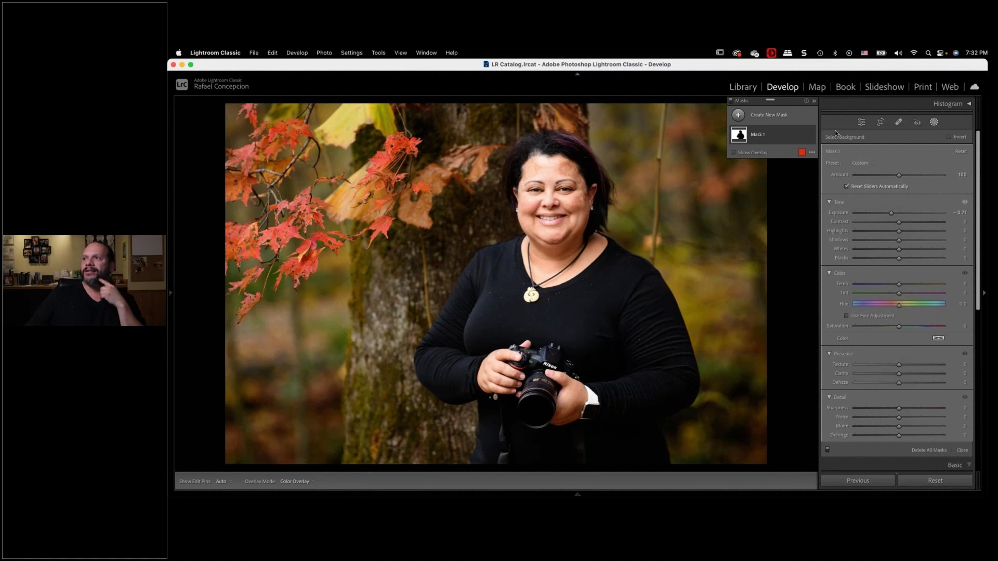
pyautogui.click(739, 115)
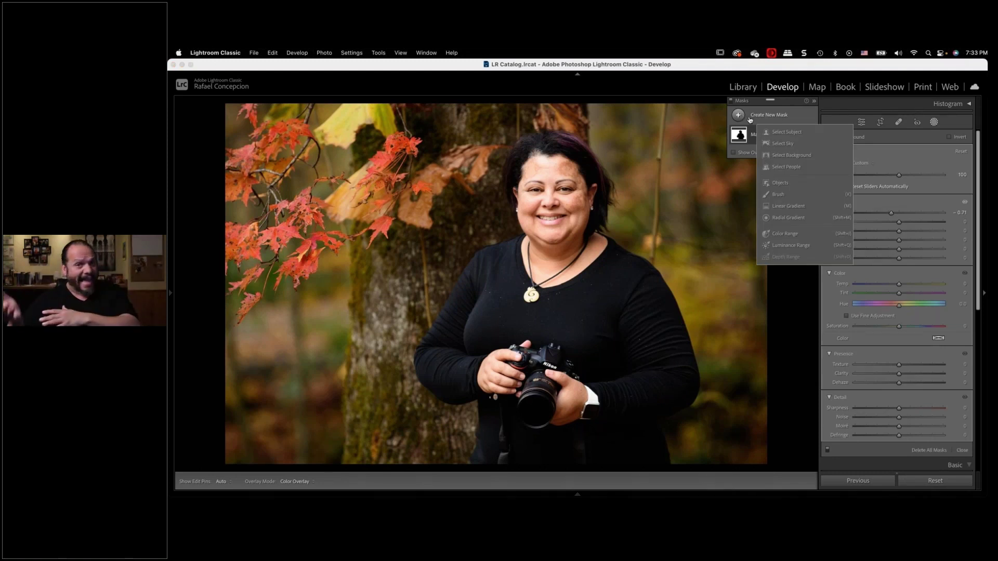
pyautogui.click(485, 295)
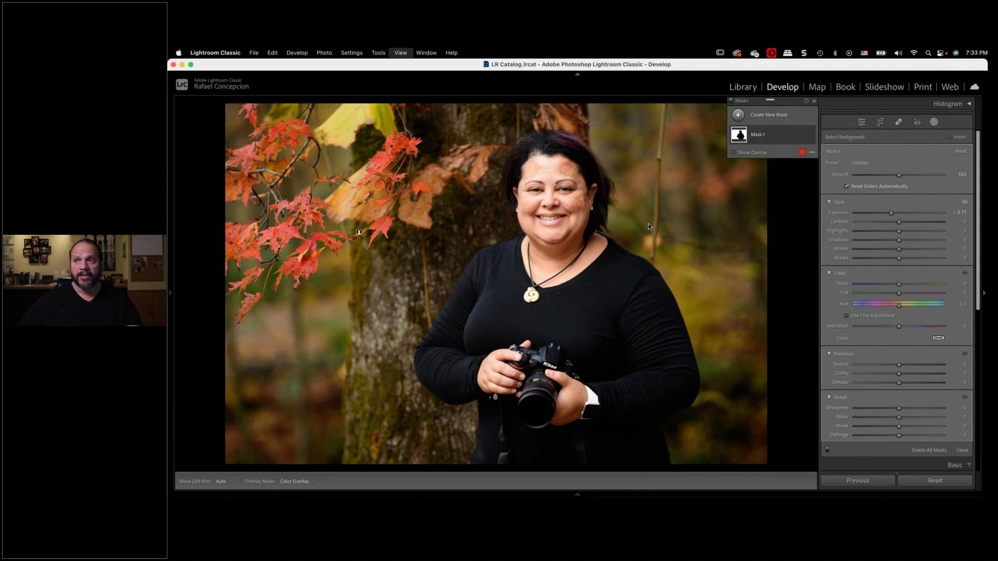
# Step: Open the photo of the single purple and red hot-air balloon in Develop and add a Subject mask
pyautogui.press('g')
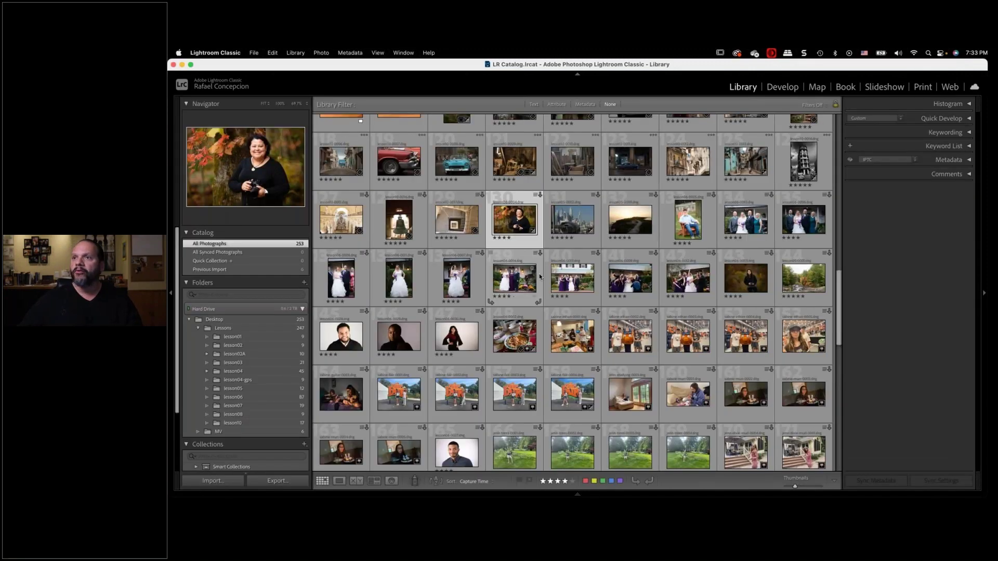
pyautogui.scroll(2, 539, 274)
pyautogui.scroll(5, 538, 273)
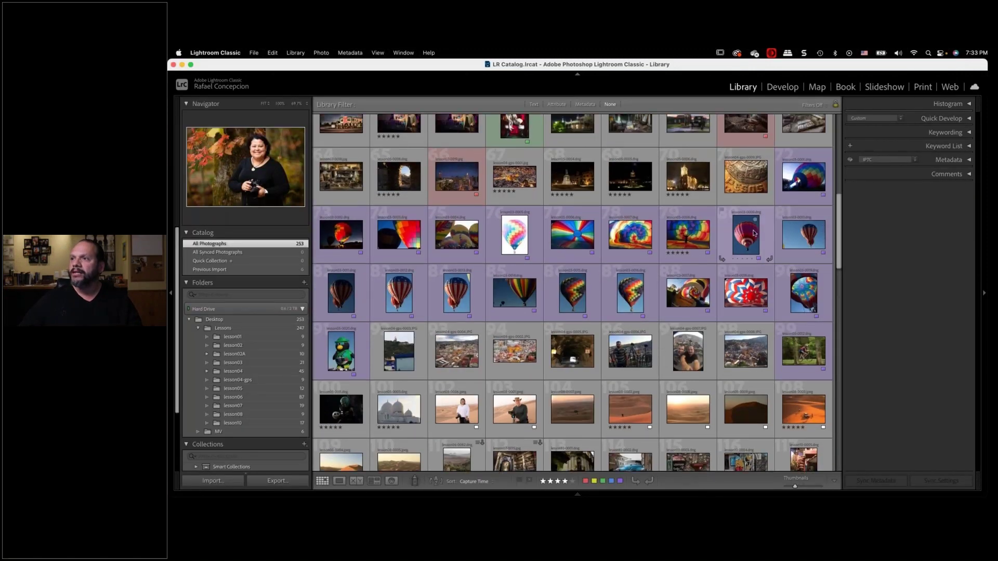
pyautogui.doubleClick(752, 243)
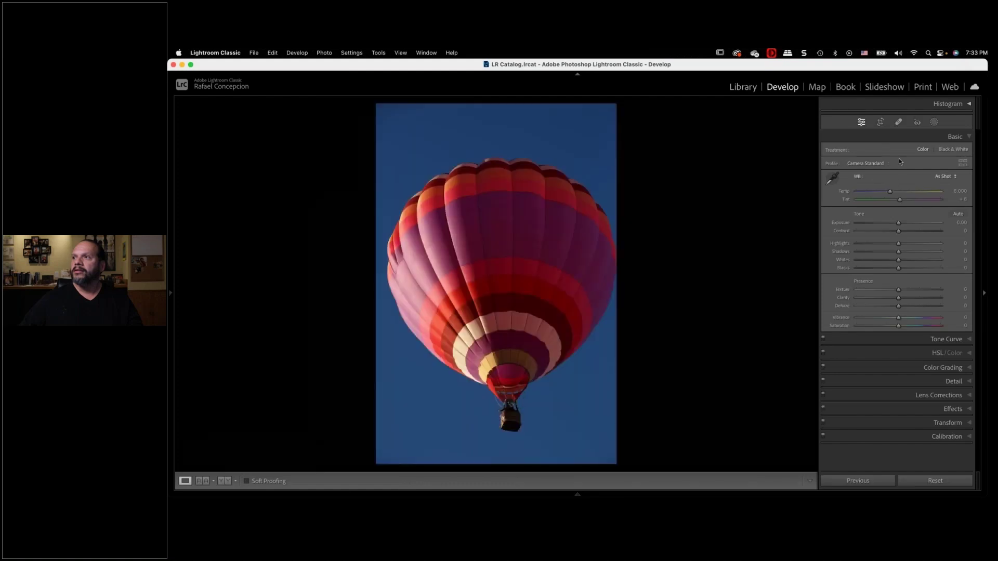
pyautogui.click(934, 121)
pyautogui.click(849, 160)
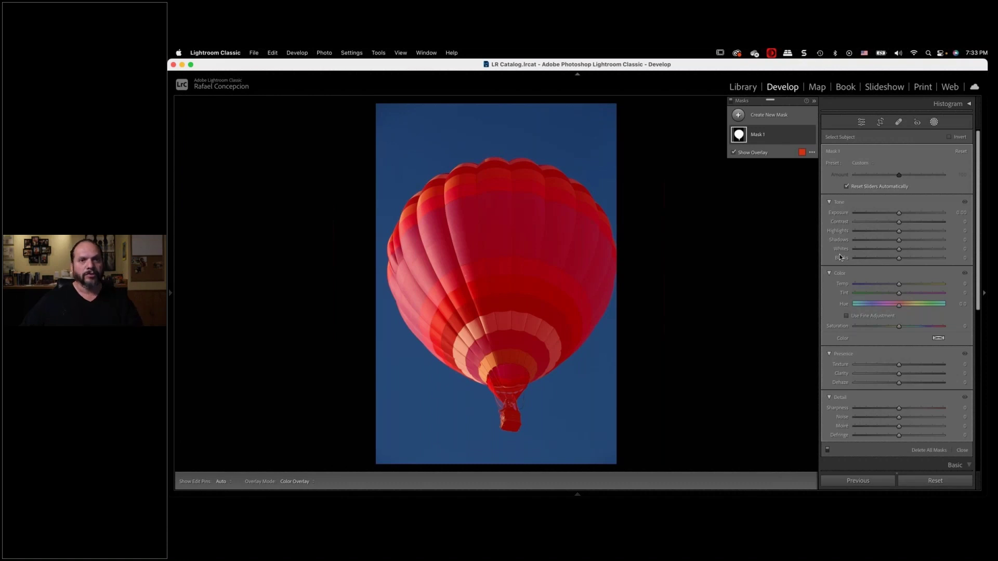
# Step: Open the fisheye selfie of two men above the city in Develop and add a Subject mask
pyautogui.press('super+alt+1')
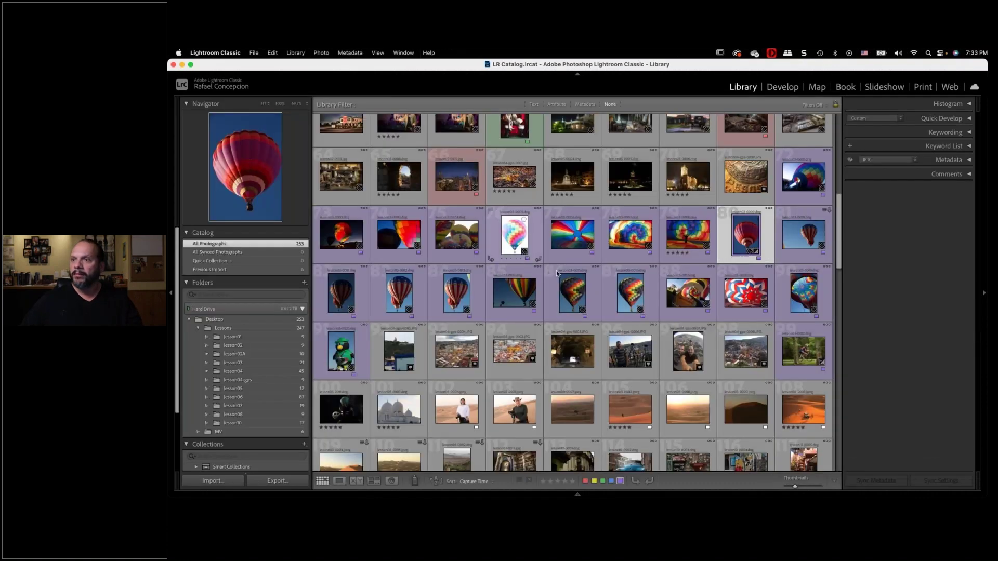
pyautogui.click(686, 351)
pyautogui.doubleClick(685, 352)
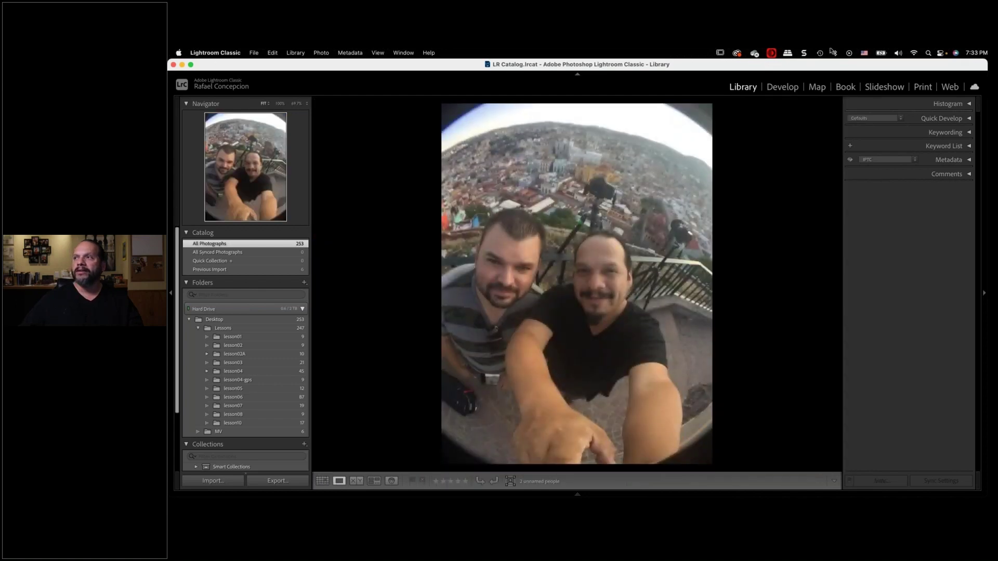
pyautogui.click(789, 87)
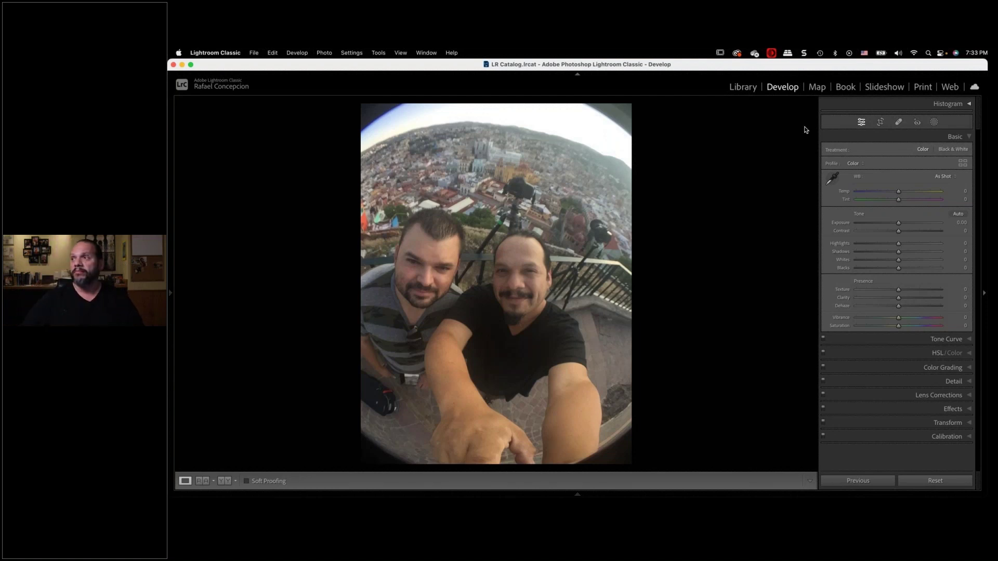
pyautogui.click(934, 123)
pyautogui.click(853, 162)
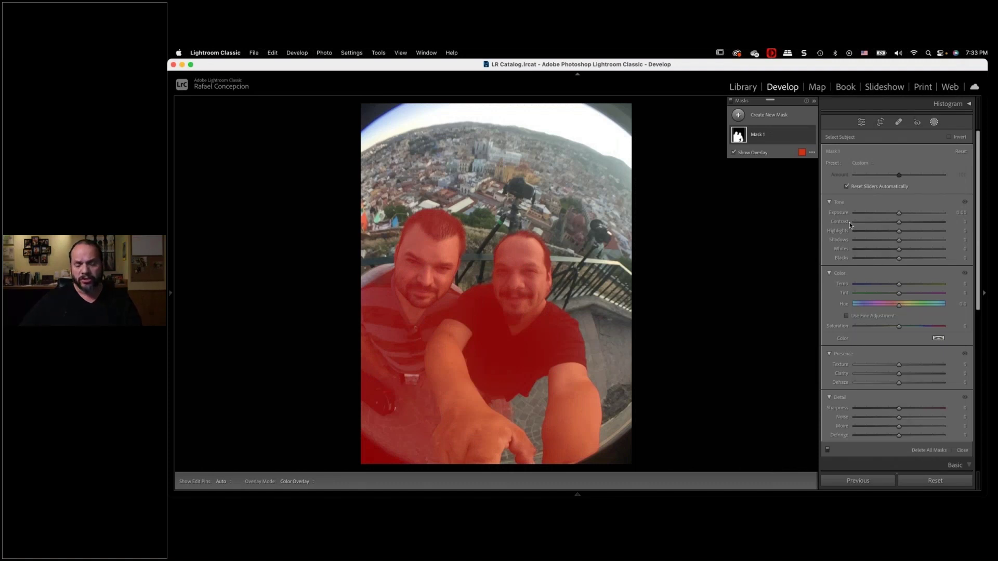
# Step: Open the photo of Santa with a child on his lap in Develop and add a Subject mask
pyautogui.click(744, 87)
pyautogui.scroll(3, 615, 237)
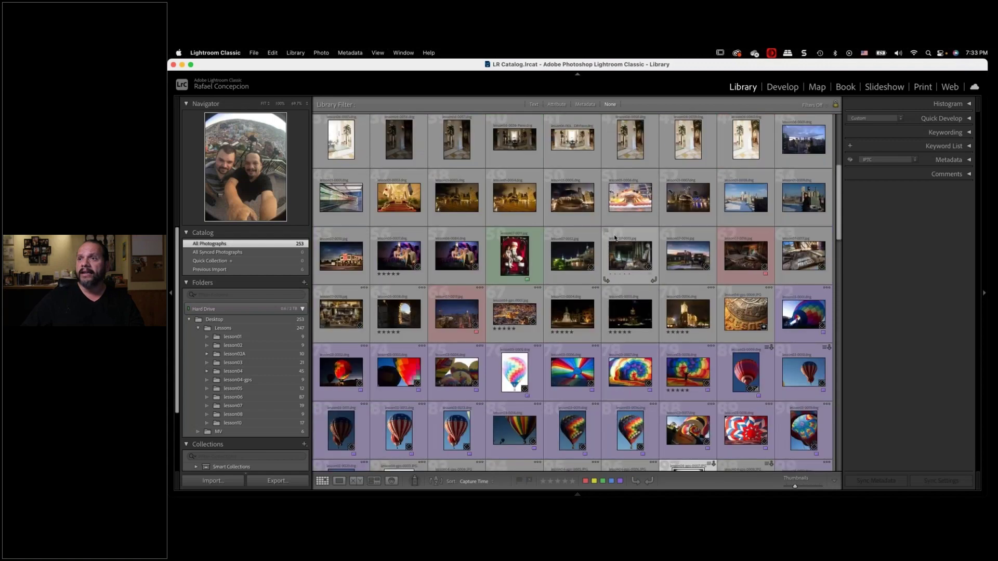
pyautogui.doubleClick(504, 257)
pyautogui.click(783, 86)
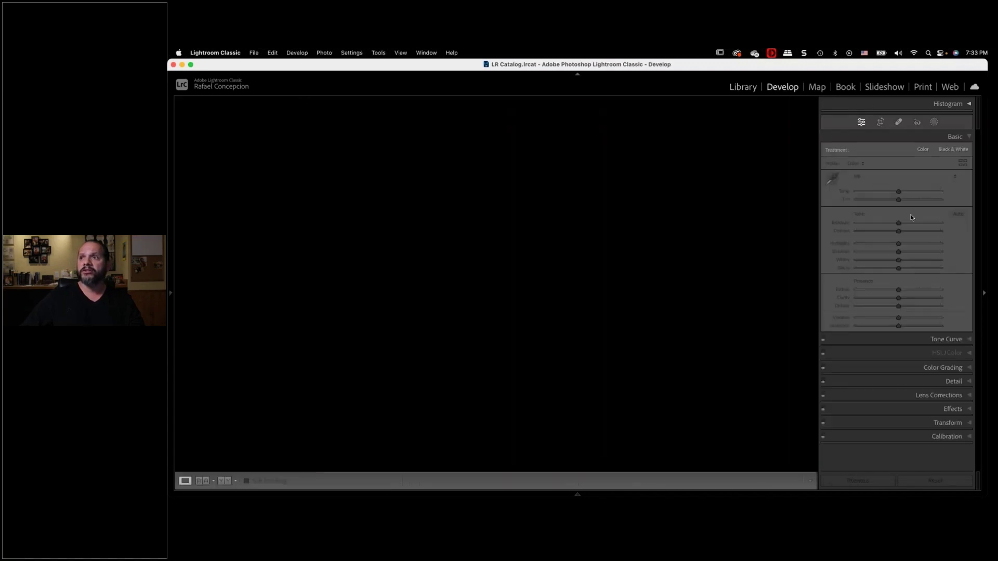
pyautogui.click(935, 121)
pyautogui.click(849, 157)
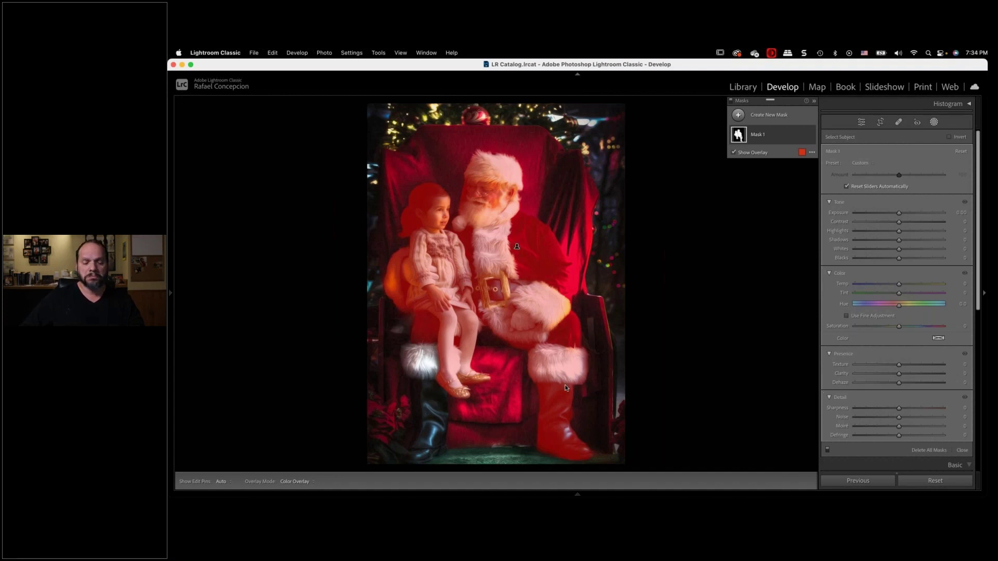
# Step: Open the sunset photo of the old truck and gas pumps in Develop and add a Subject mask
pyautogui.press('g')
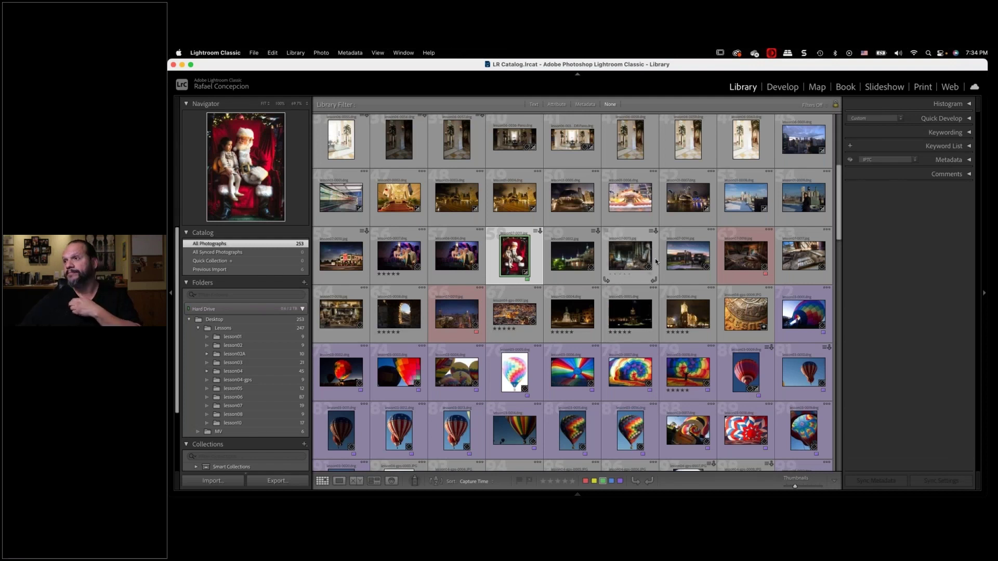
pyautogui.doubleClick(685, 256)
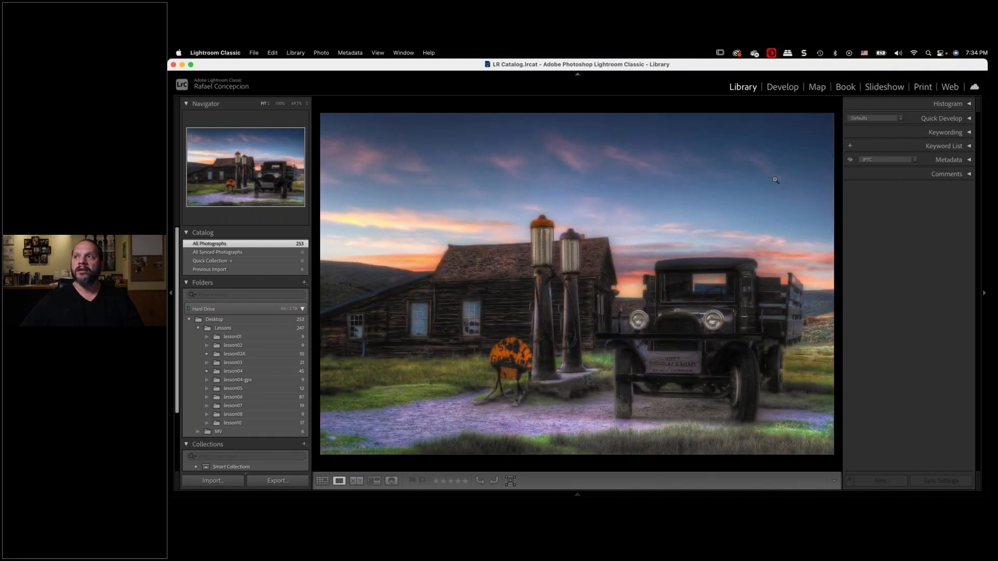
pyautogui.click(784, 88)
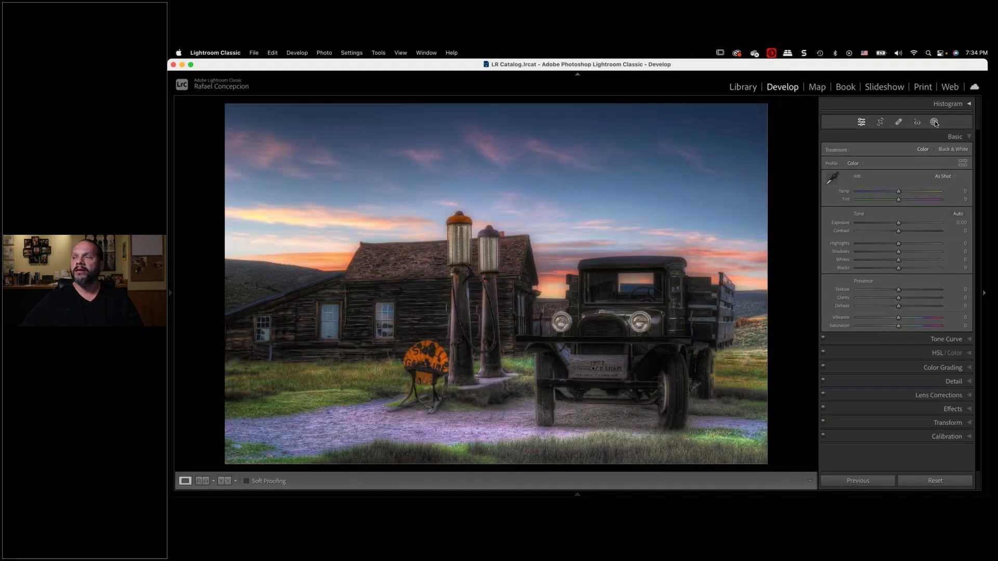
pyautogui.click(934, 122)
pyautogui.click(842, 153)
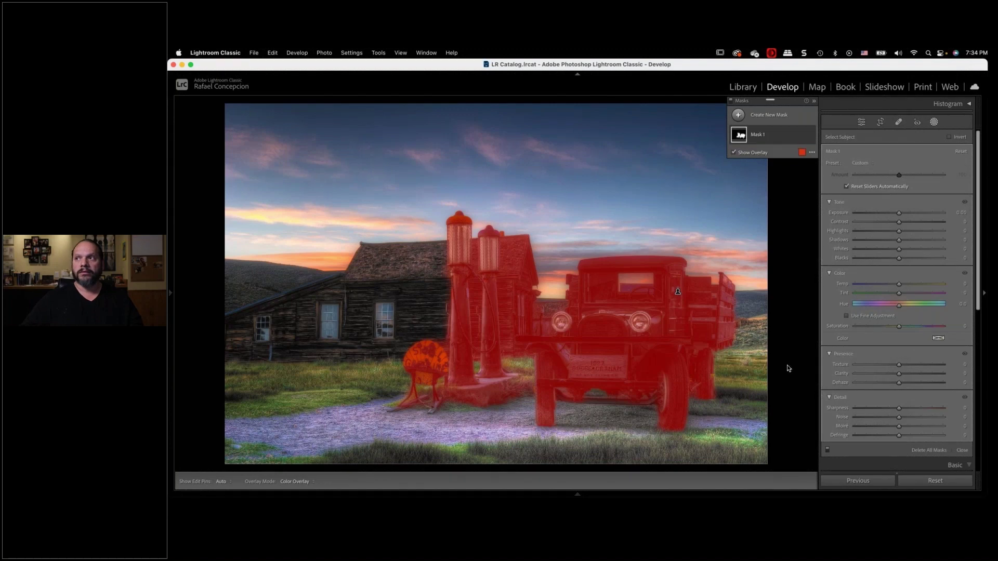
# Step: Open the second candle-lighting photo with the balloon arch in Develop and add a Subject mask
pyautogui.press('g')
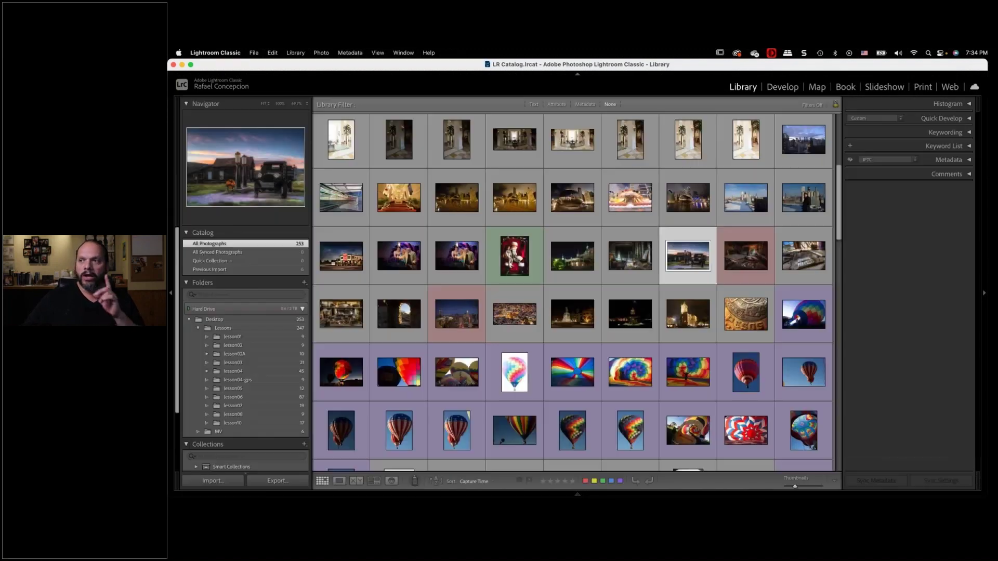
pyautogui.click(467, 257)
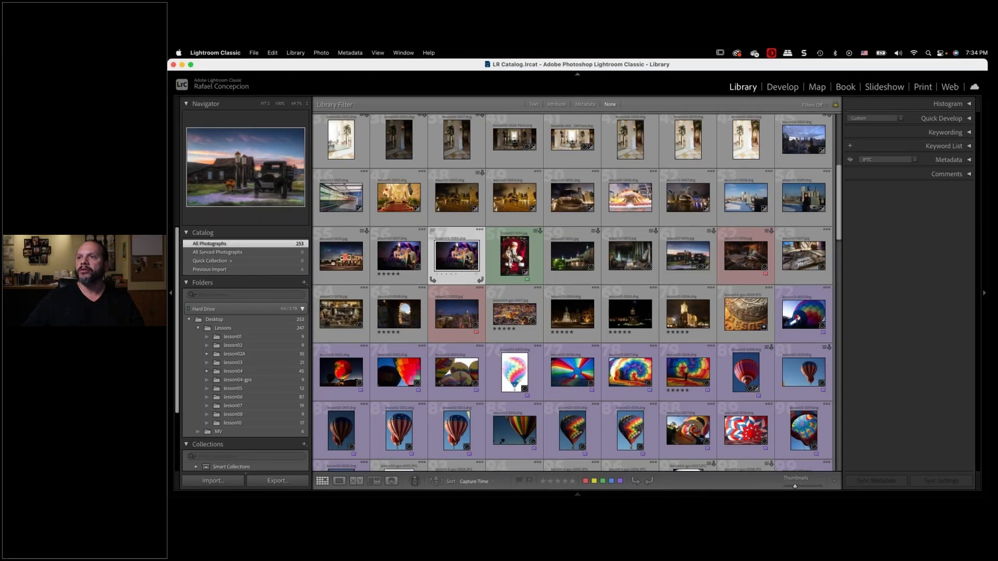
pyautogui.doubleClick(467, 257)
pyautogui.click(783, 87)
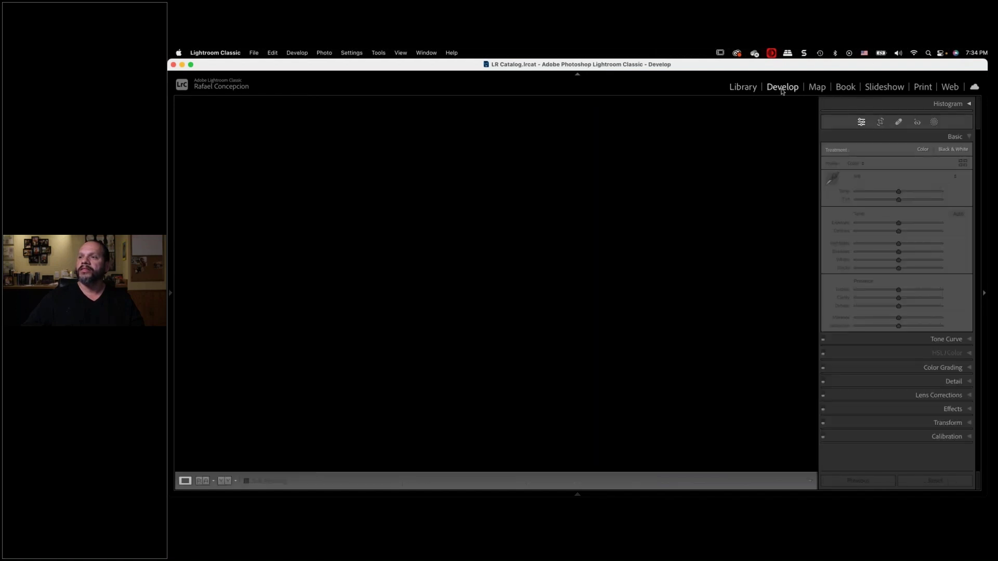
pyautogui.click(938, 122)
pyautogui.click(845, 163)
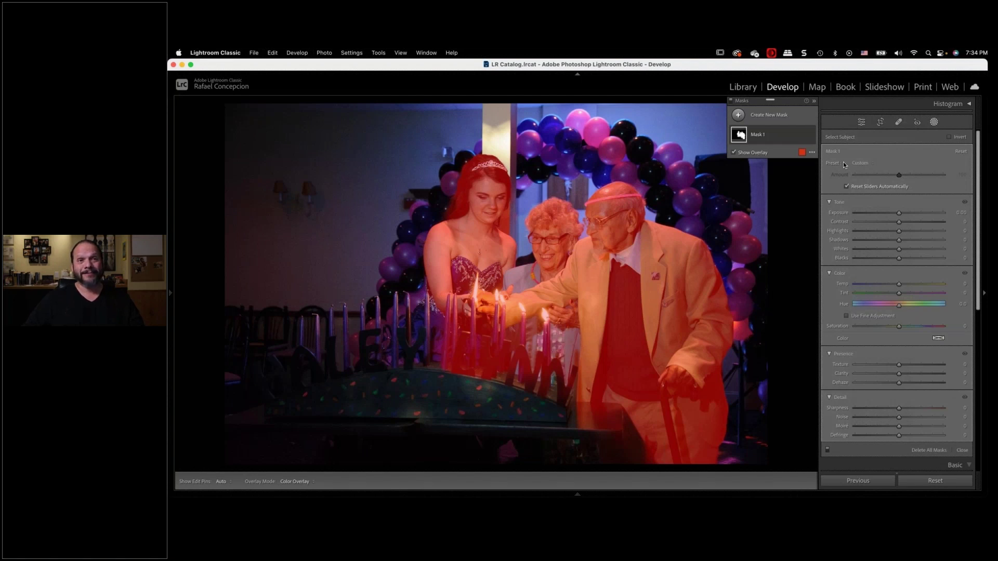
pyautogui.press('j')
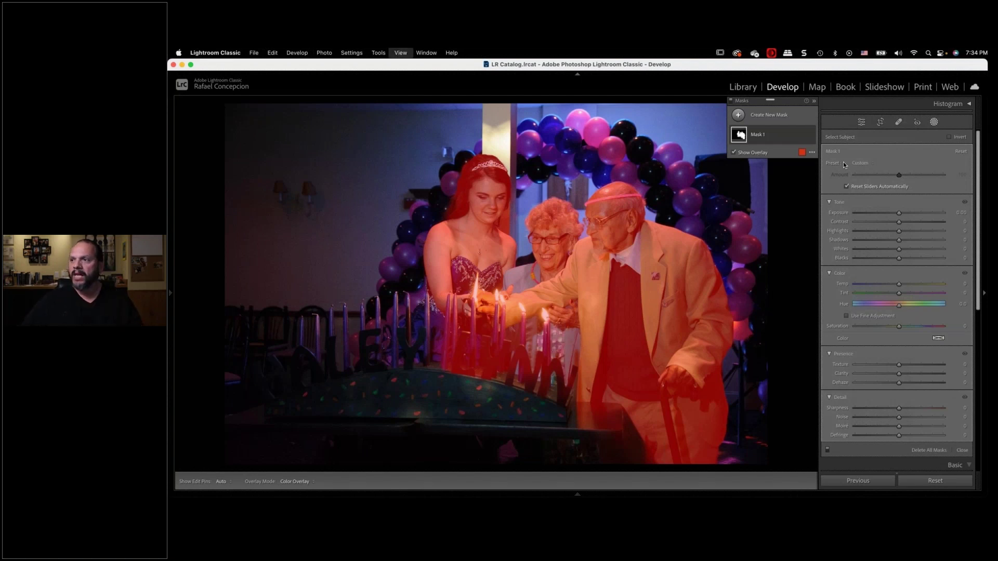
# Step: Open the desert portrait of the woman in a white top holding a camera in Develop
pyautogui.press('g')
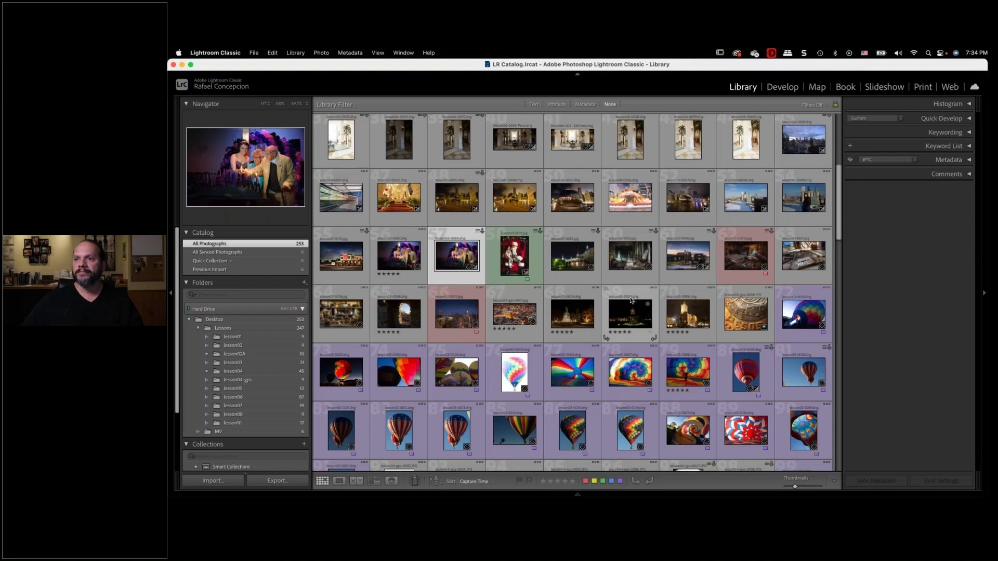
pyautogui.scroll(-5, 631, 301)
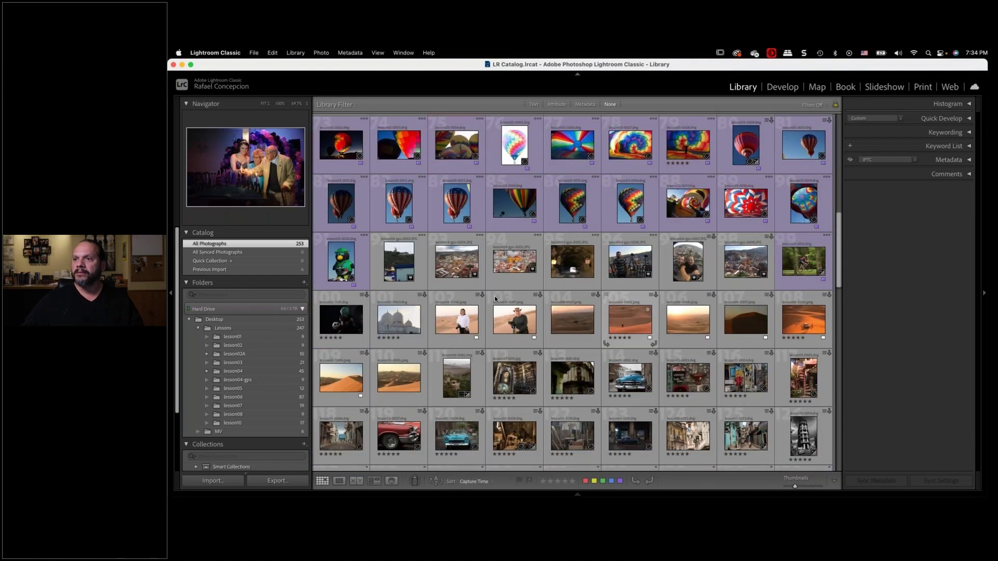
pyautogui.doubleClick(477, 292)
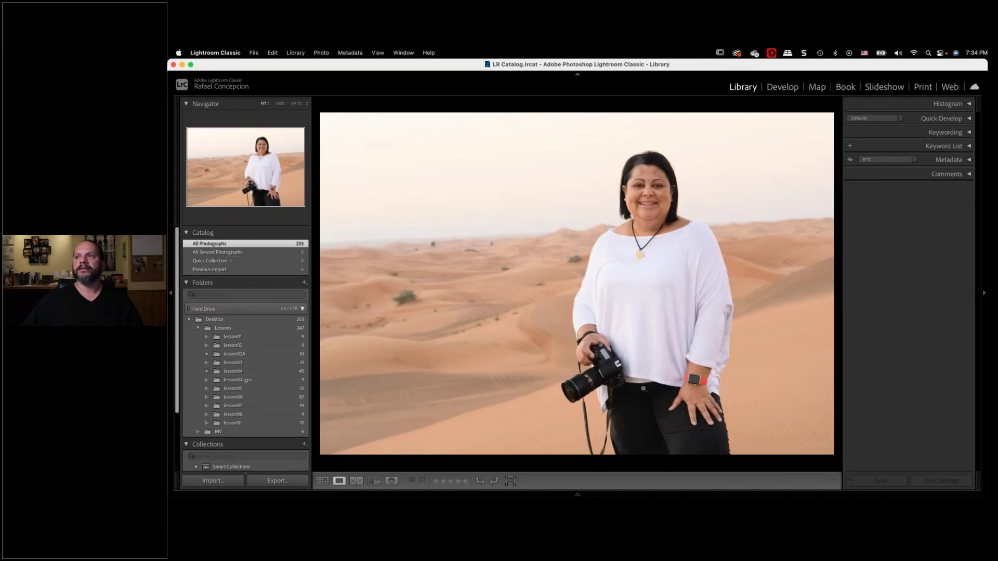
pyautogui.click(782, 86)
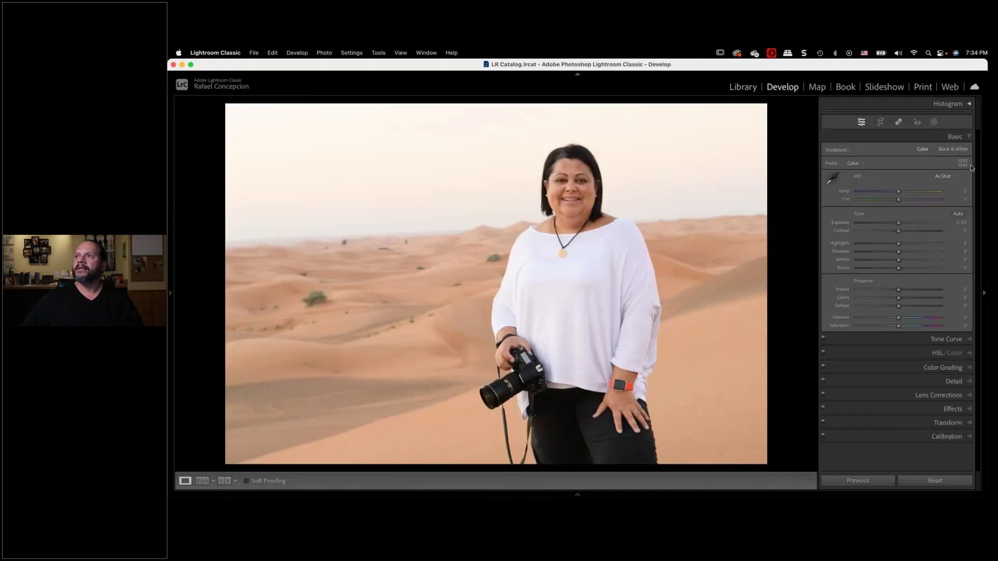
# Step: Add a Sky mask to the desert portrait with Exposure -0.83, Contrast 35 and Temp 47
pyautogui.click(934, 122)
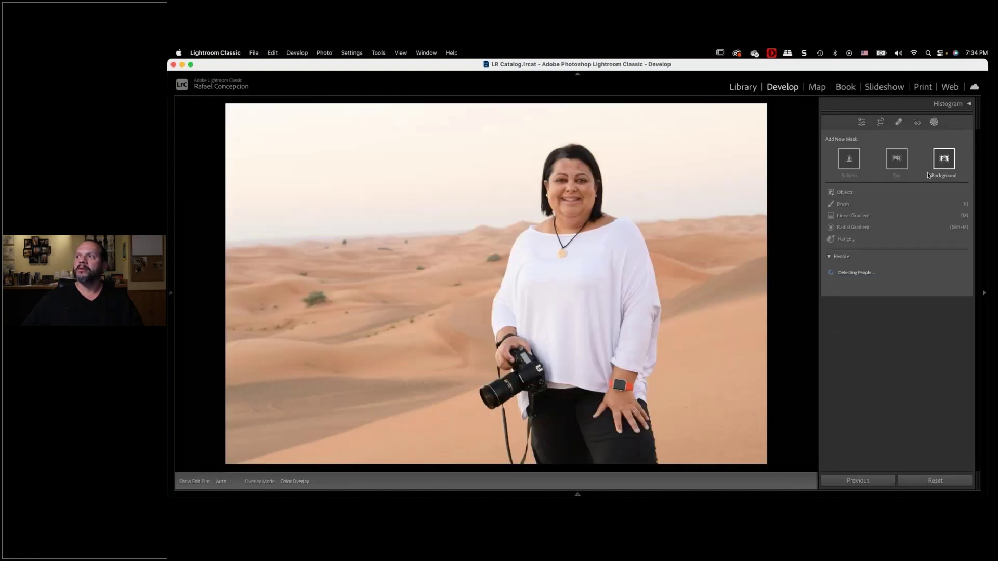
pyautogui.click(895, 168)
pyautogui.moveTo(899, 213)
pyautogui.mouseDown()
pyautogui.moveTo(890, 215)
pyautogui.moveTo(915, 224)
pyautogui.mouseUp()
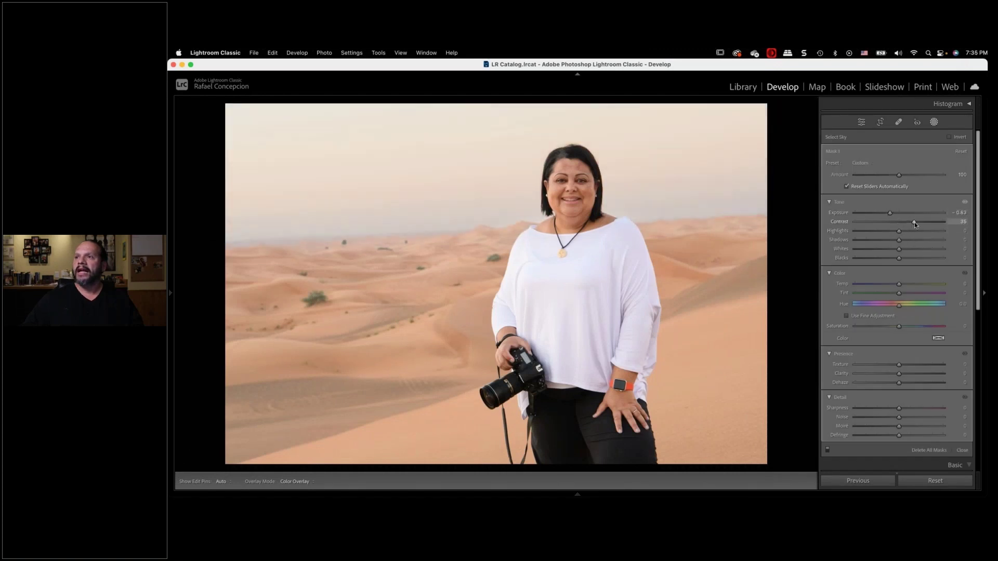
pyautogui.moveTo(899, 284); pyautogui.dragTo(921, 284)
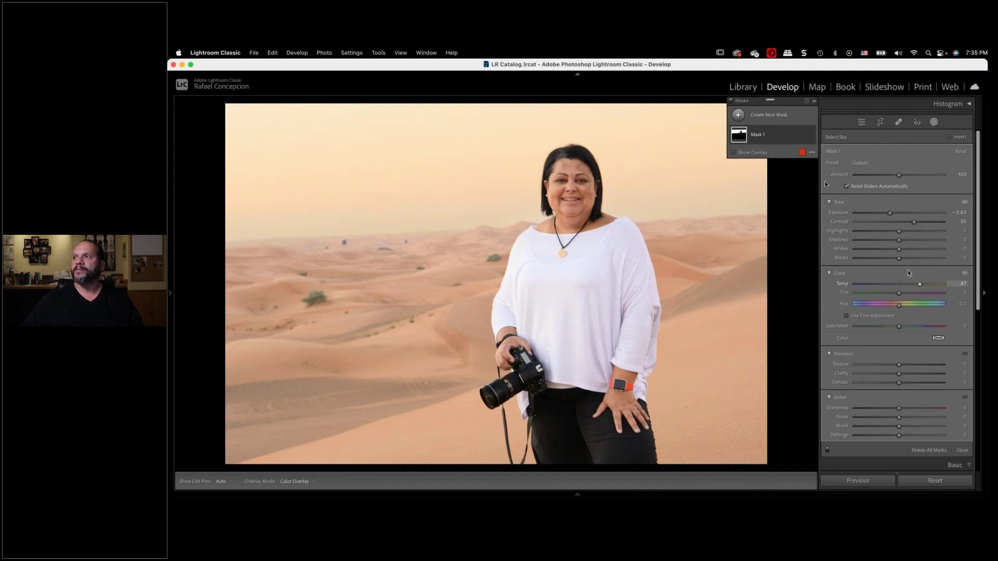
# Step: Create a People mask covering only the woman's face skin and body skin, and lower its Texture to -26
pyautogui.click(755, 115)
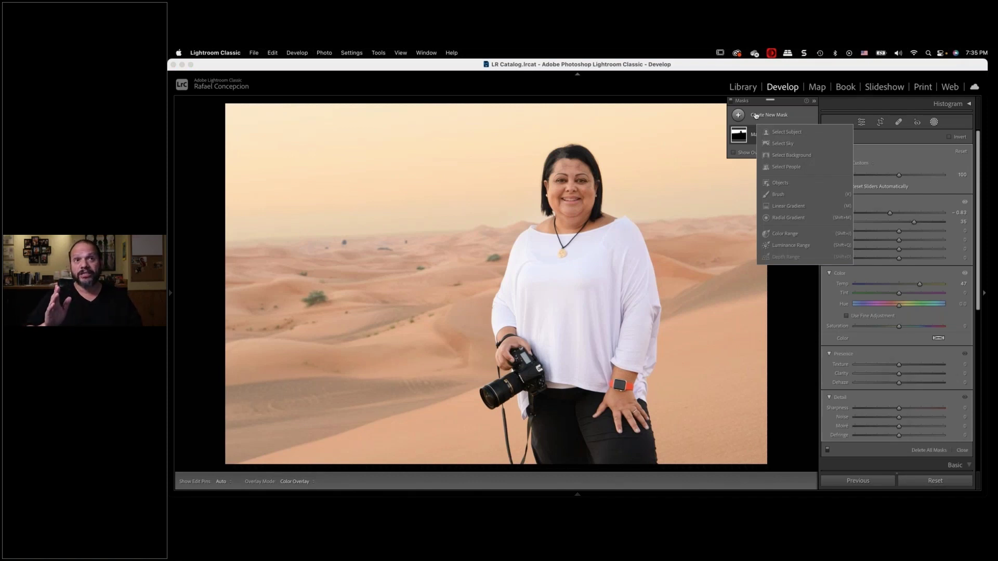
pyautogui.click(798, 168)
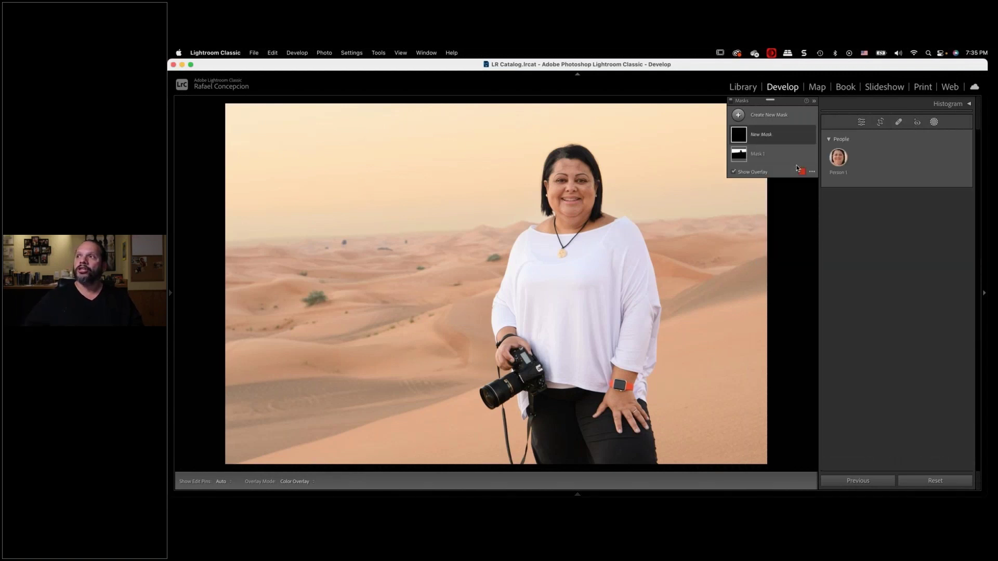
pyautogui.click(838, 162)
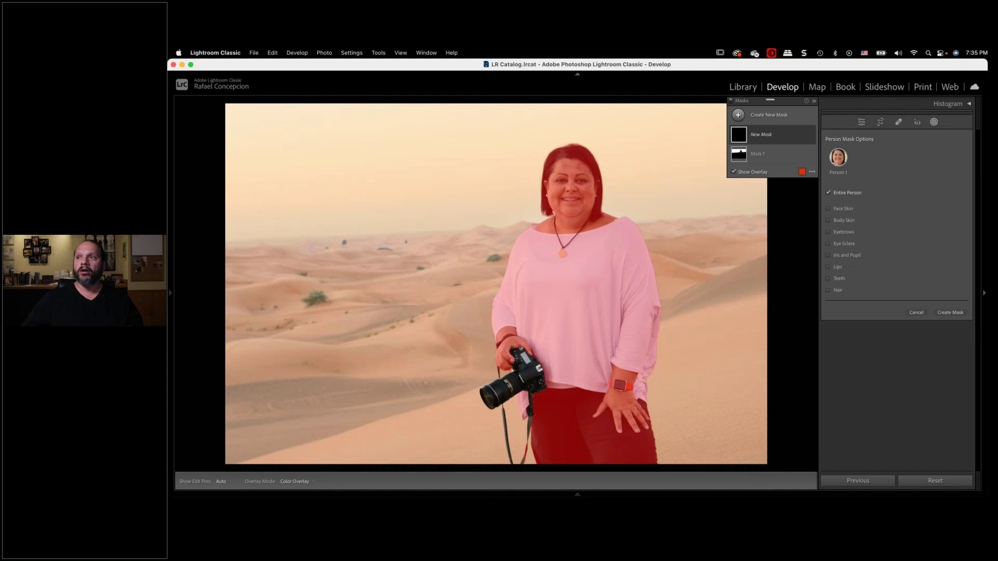
pyautogui.click(829, 192)
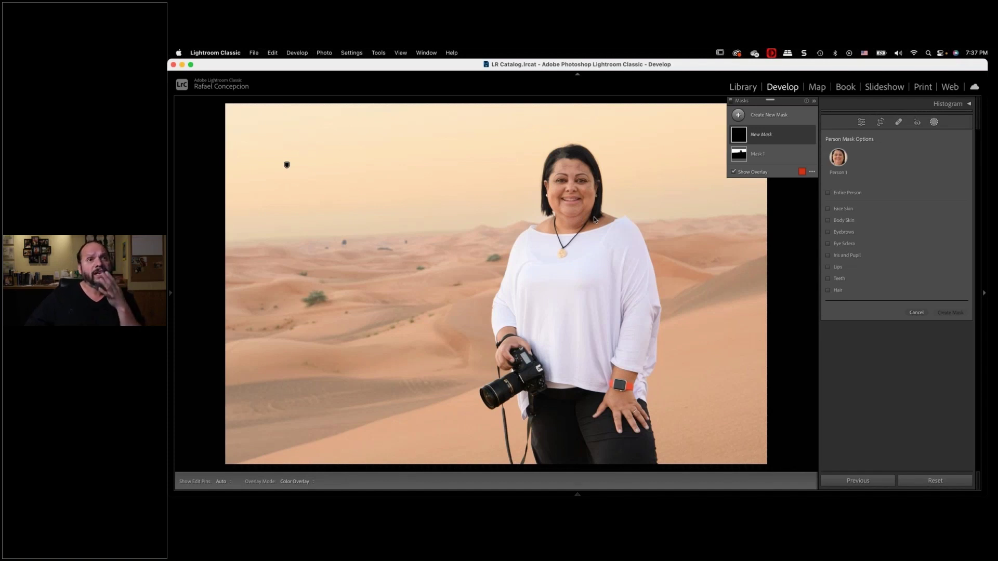
pyautogui.click(828, 209)
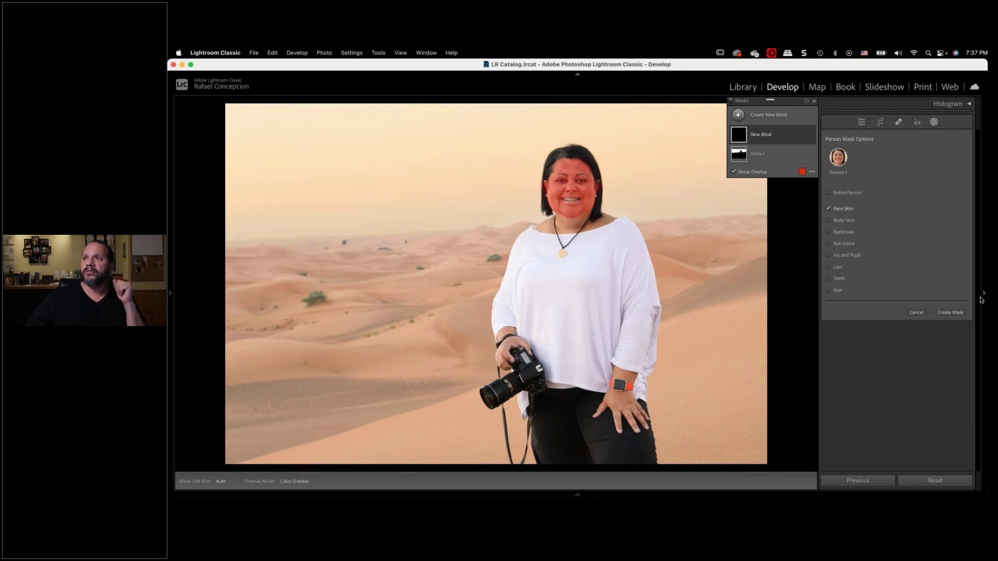
pyautogui.click(829, 221)
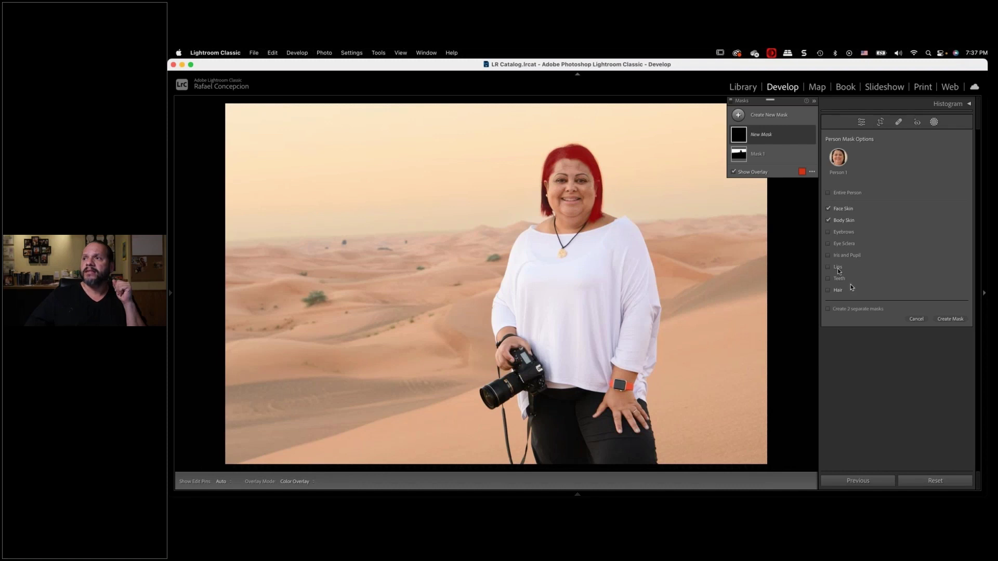
pyautogui.moveTo(906, 498)
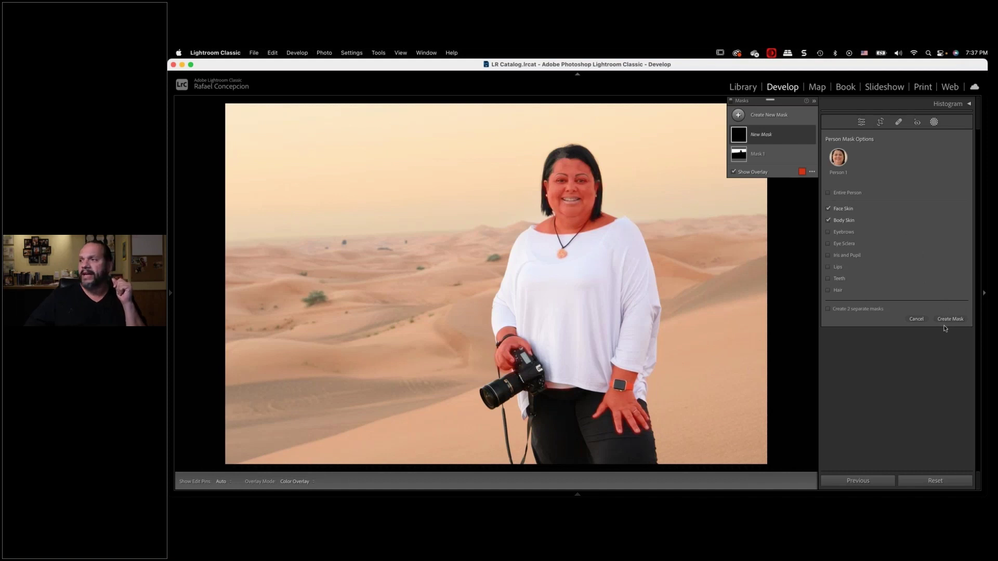
pyautogui.click(949, 321)
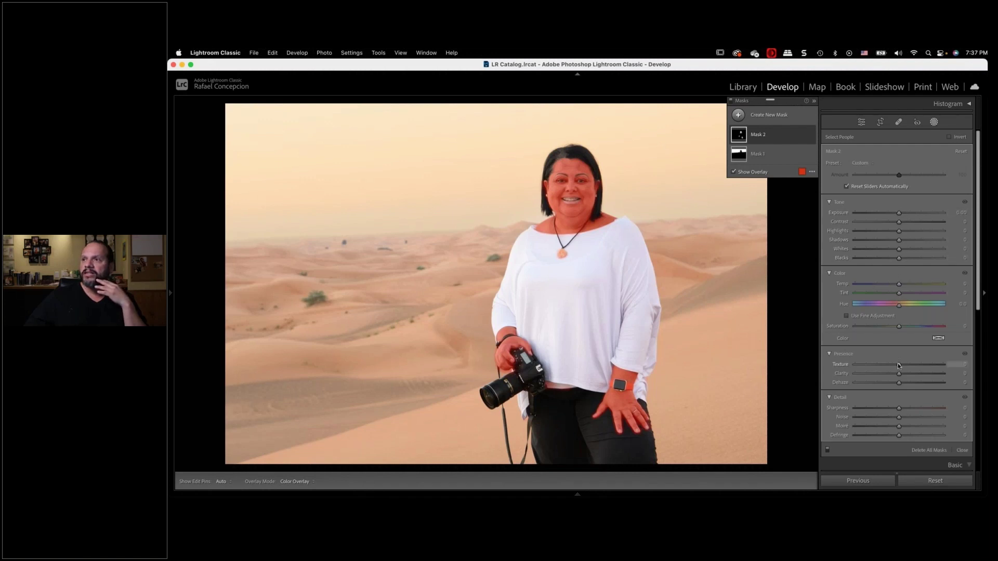
pyautogui.moveTo(898, 366); pyautogui.dragTo(887, 364)
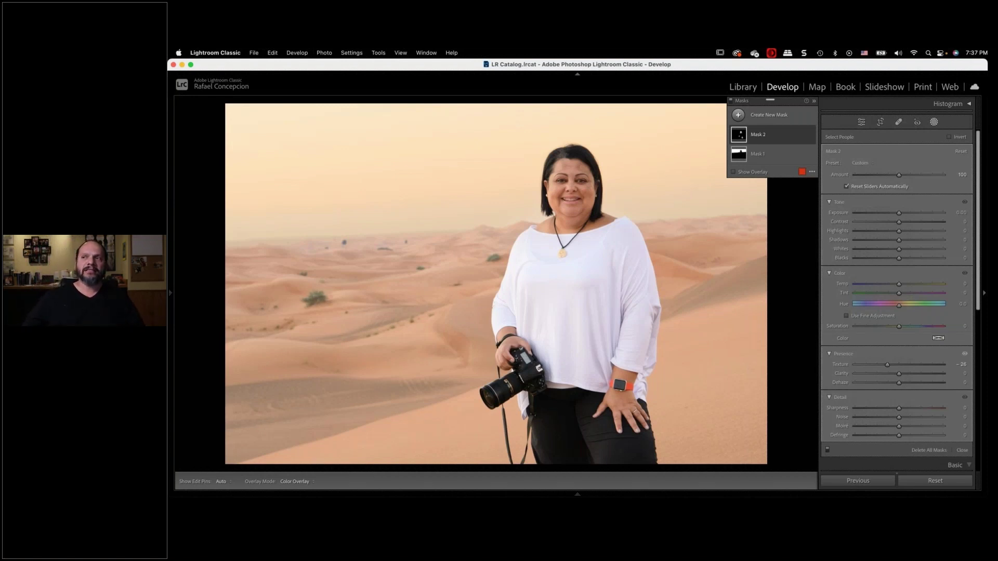
pyautogui.moveTo(266, 364)
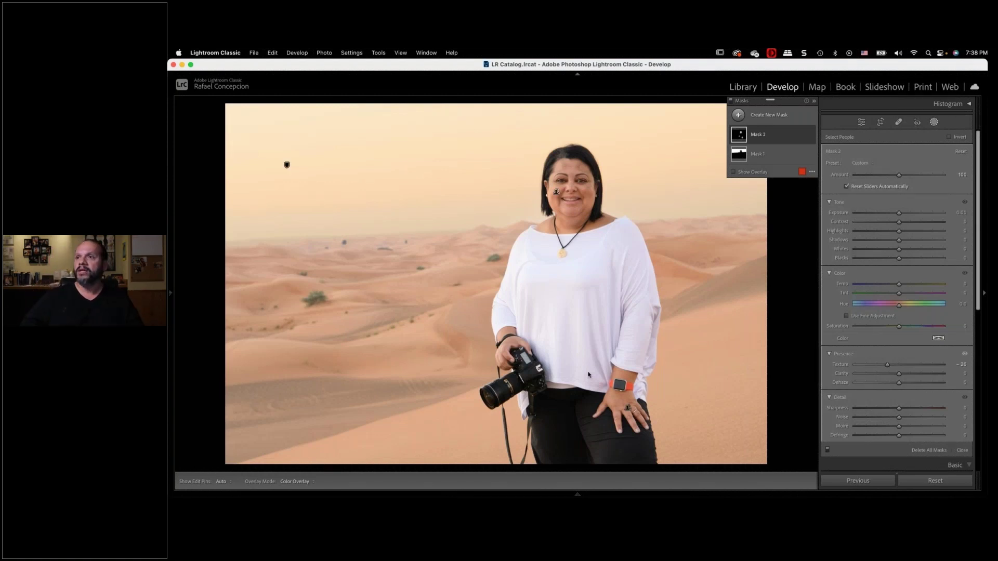
# Step: Open the wedding photo of the bride, the woman in purple and the man in a suit in Develop
pyautogui.press('g')
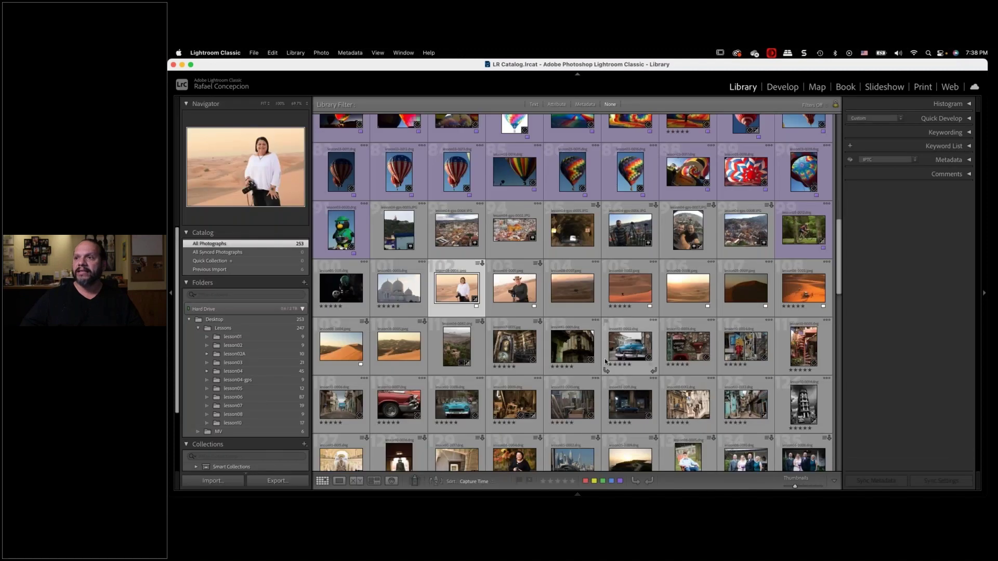
pyautogui.scroll(1, 637, 356)
pyautogui.scroll(10, 636, 356)
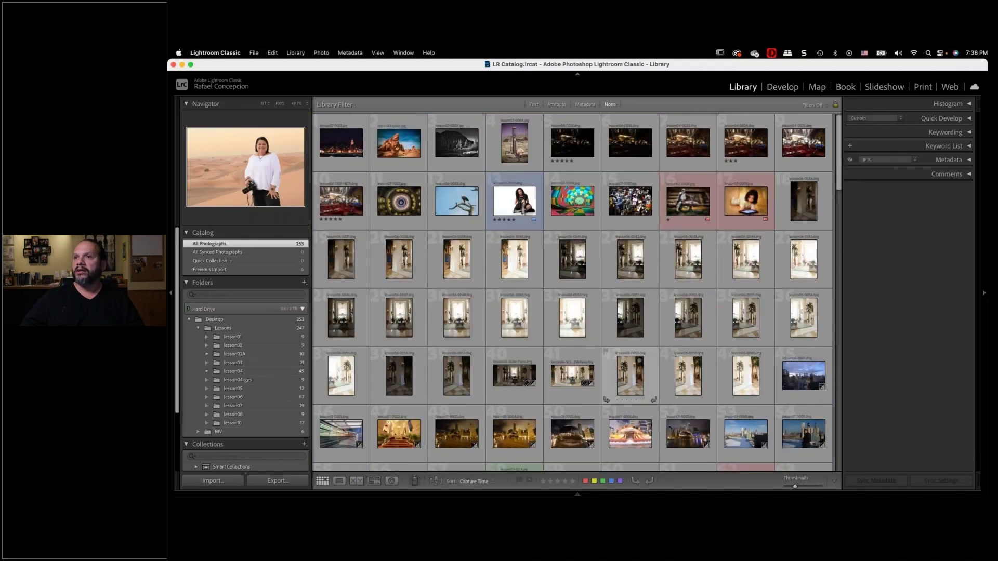
pyautogui.scroll(-5, 637, 357)
pyautogui.scroll(-4, 572, 293)
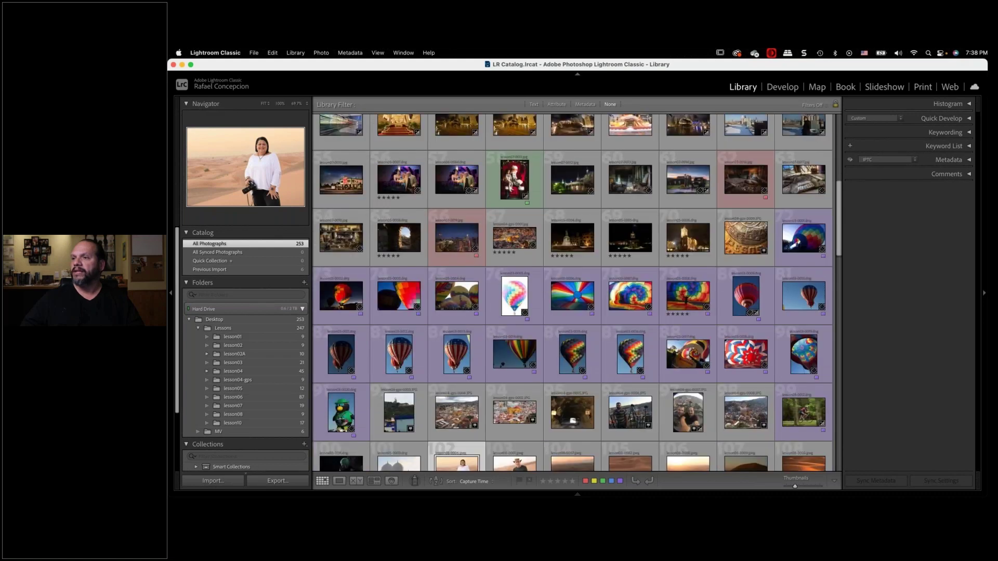
pyautogui.scroll(-2, 488, 276)
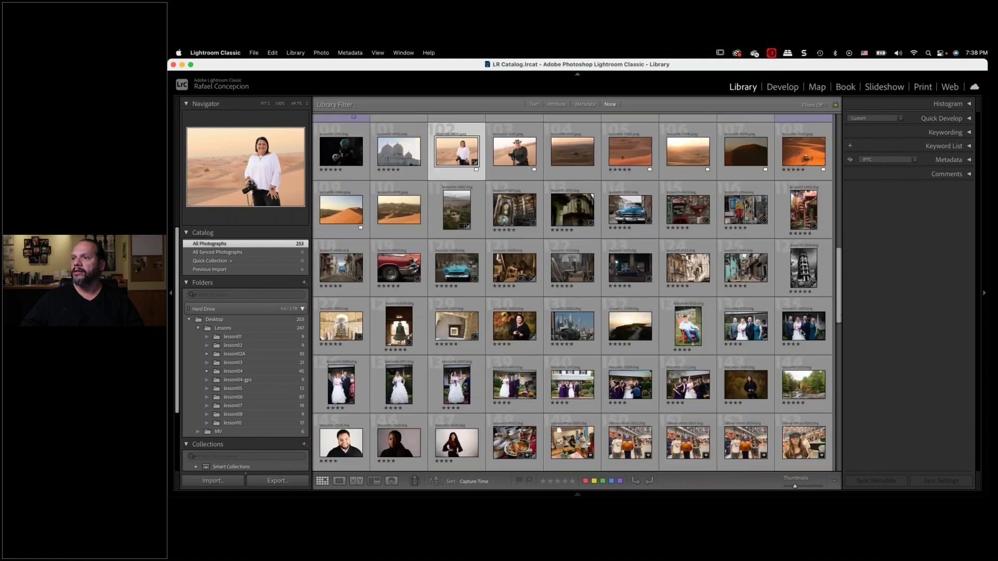
pyautogui.doubleClick(518, 387)
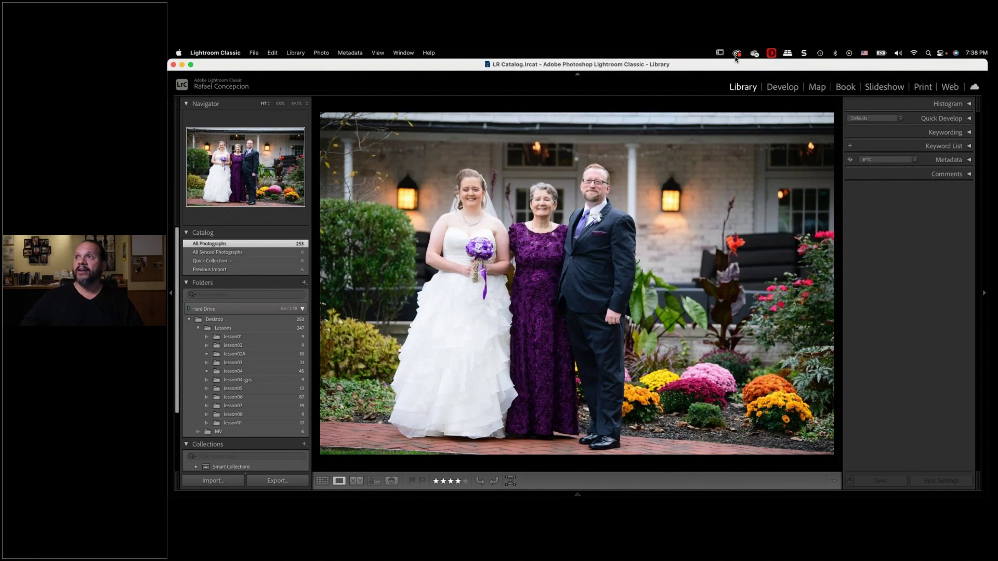
pyautogui.click(782, 87)
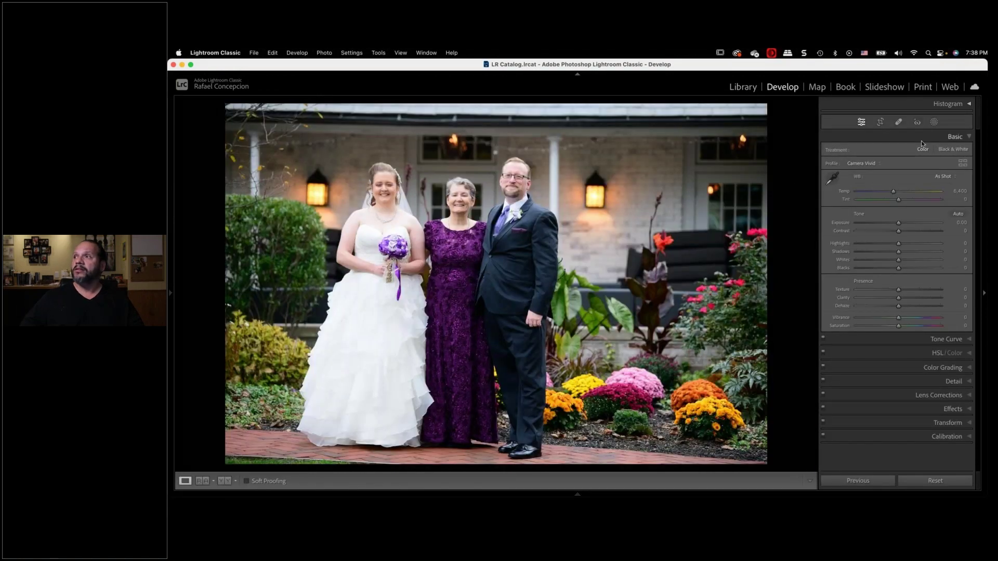
# Step: Add a Background mask to the wedding photo and lower its Exposure to -0.80
pyautogui.click(934, 123)
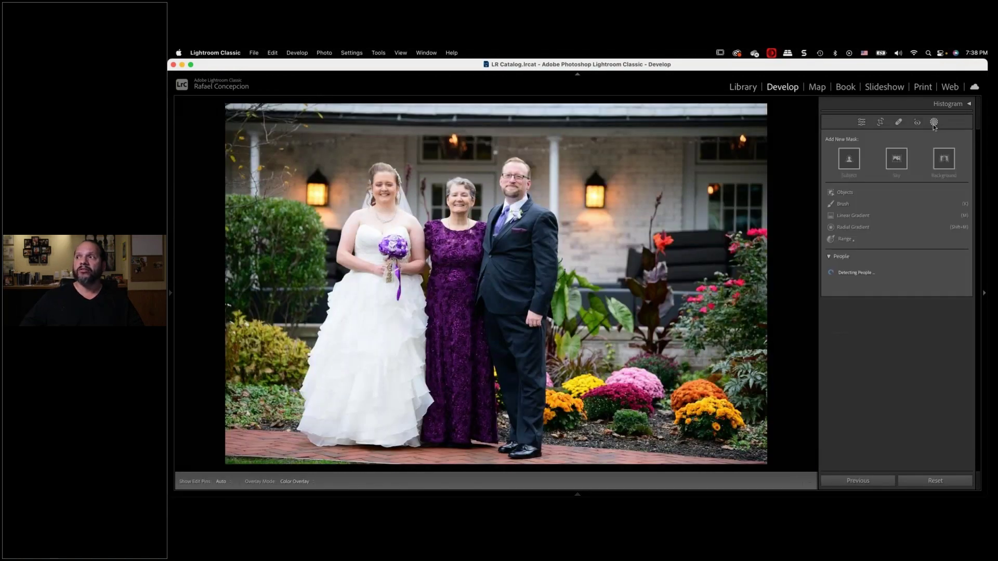
pyautogui.click(944, 161)
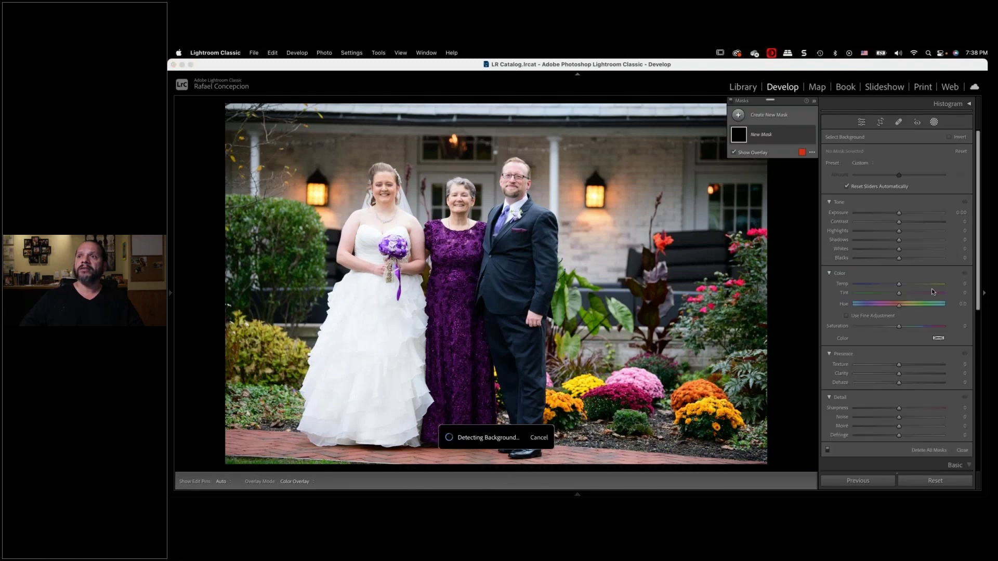
pyautogui.moveTo(898, 215); pyautogui.dragTo(890, 216)
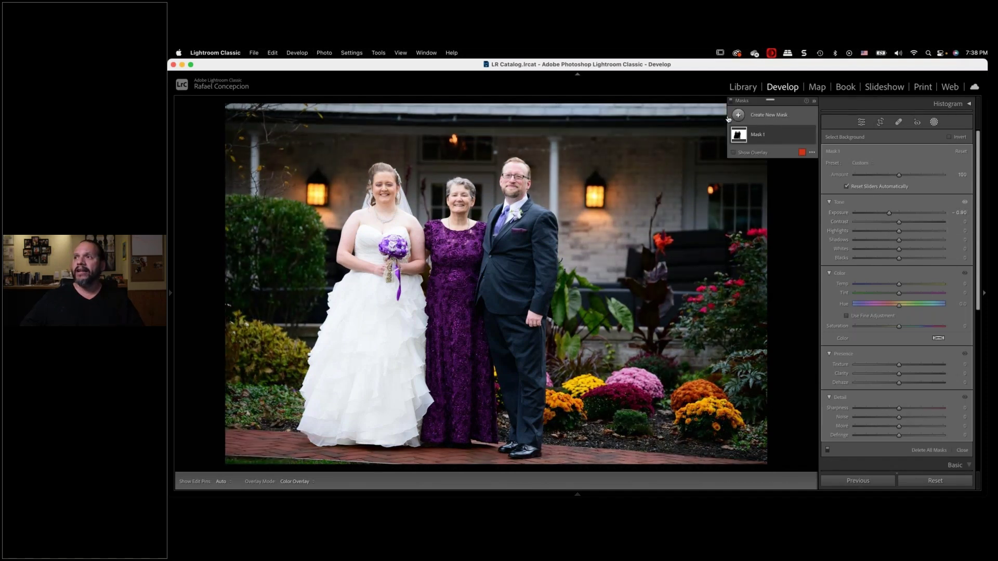
# Step: Create one combined People mask for the bride covering face skin, body skin, eyebrows, eye sclera, iris and pupil, lips, teeth and hair
pyautogui.click(764, 115)
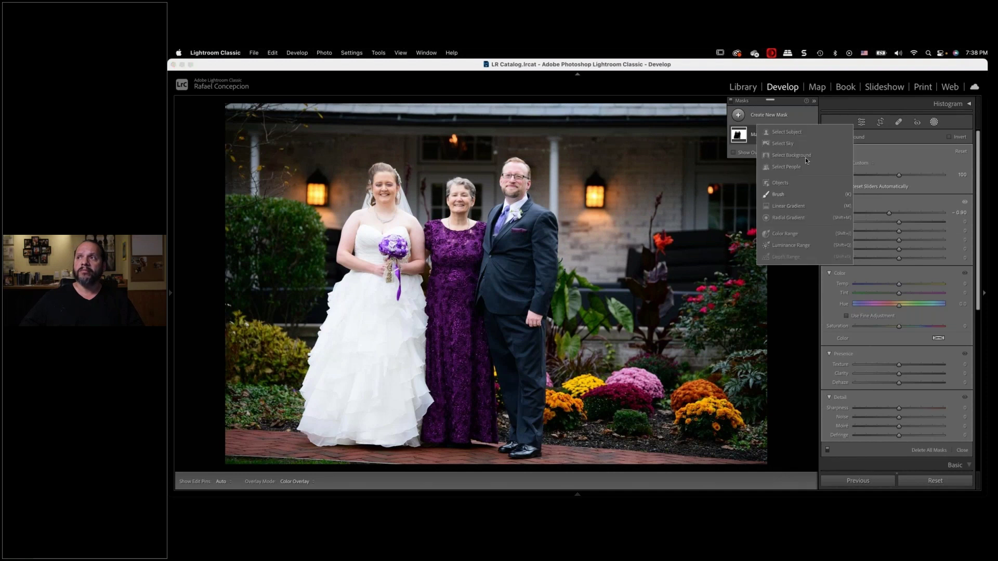
pyautogui.click(792, 167)
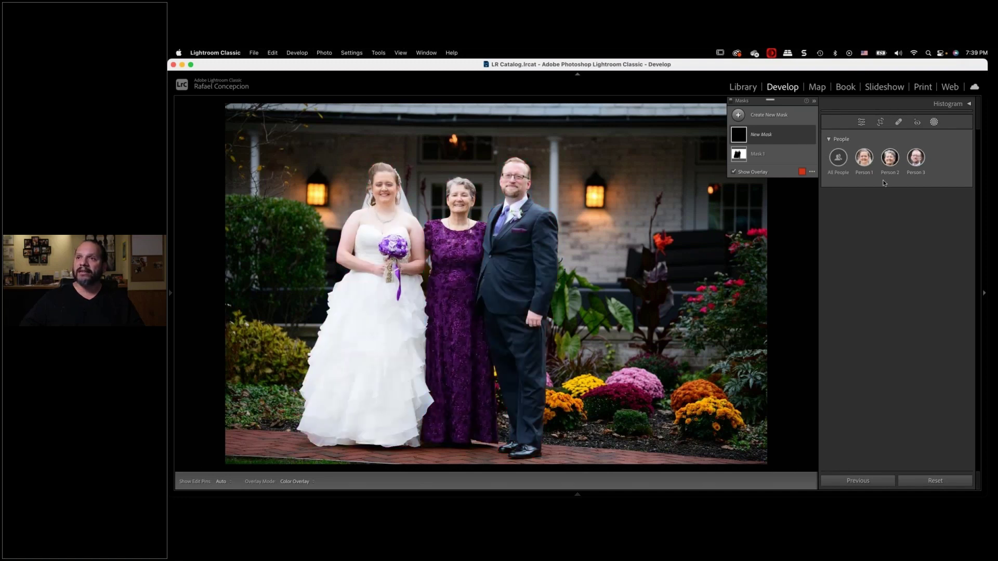
pyautogui.click(864, 158)
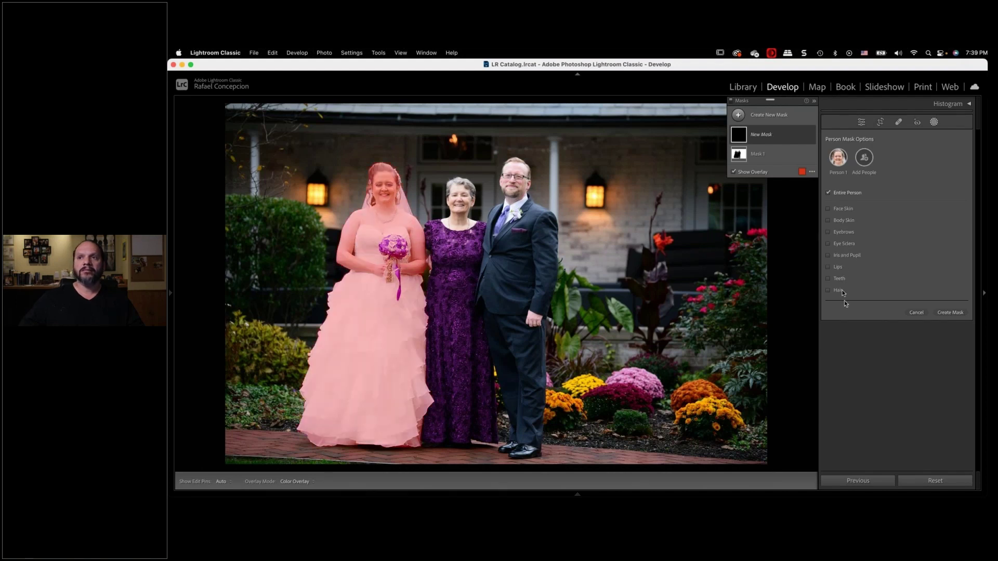
pyautogui.click(829, 209)
pyautogui.click(829, 221)
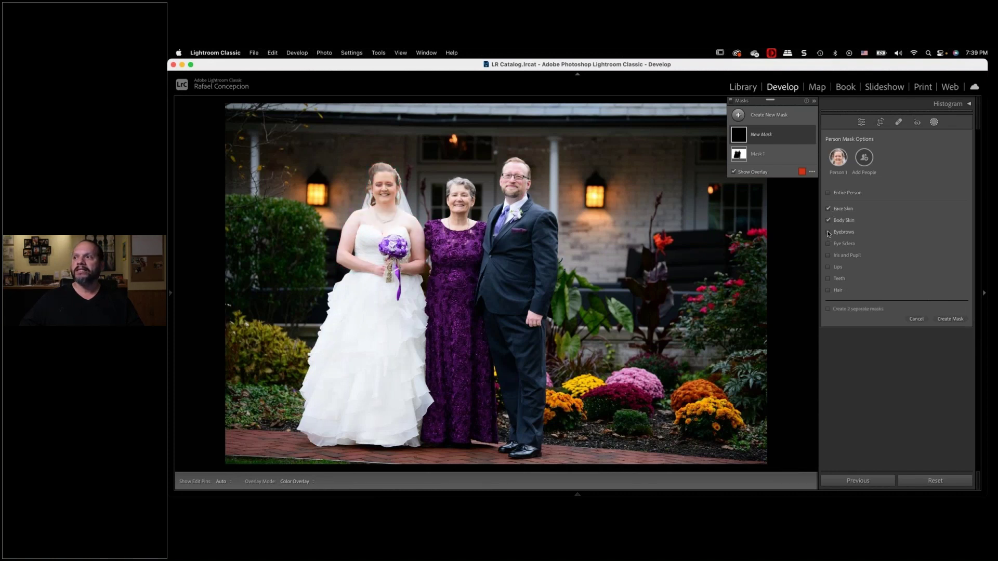
pyautogui.click(829, 232)
pyautogui.click(829, 244)
pyautogui.click(828, 255)
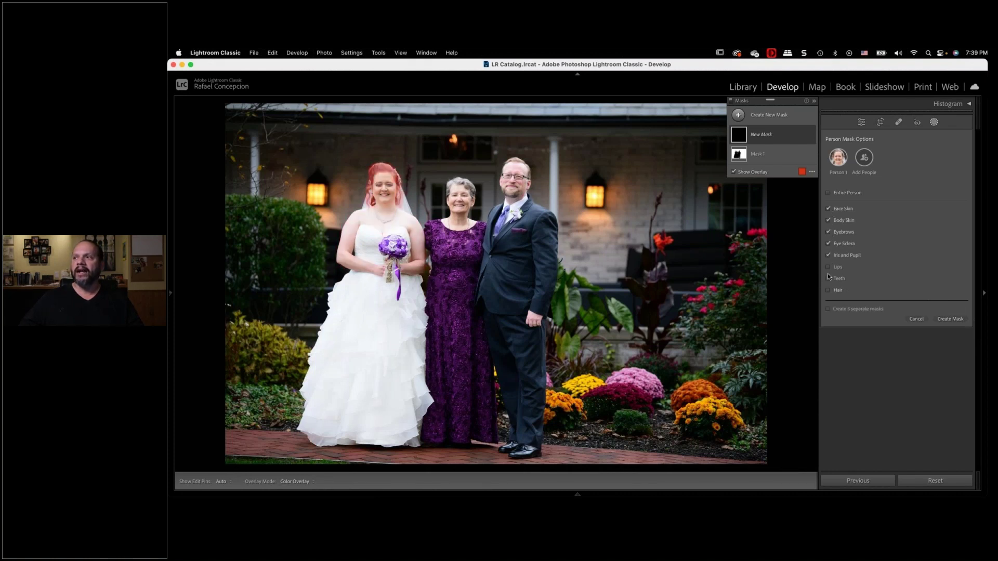
pyautogui.click(828, 267)
pyautogui.click(828, 279)
pyautogui.click(828, 290)
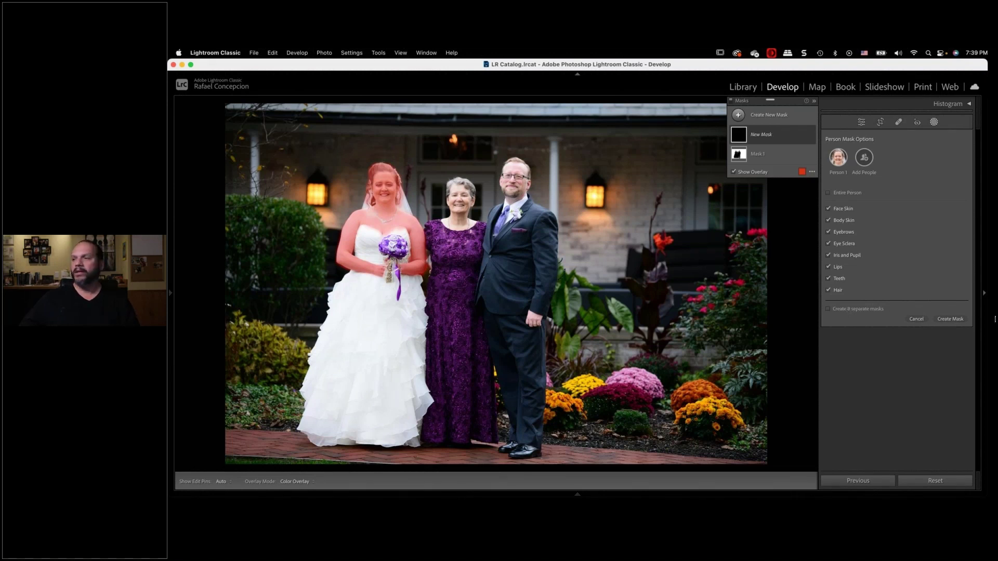
pyautogui.click(955, 321)
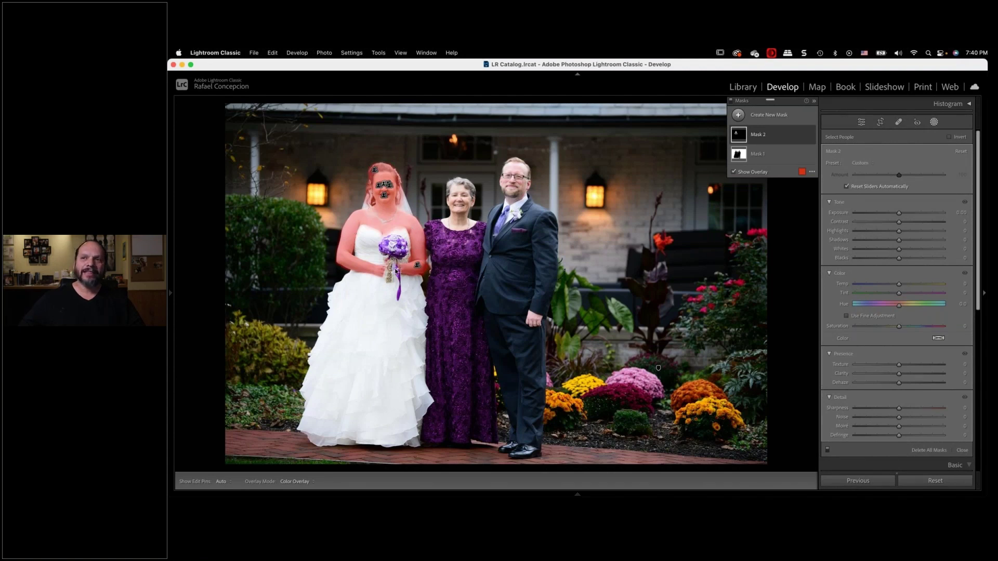
# Step: Invert the face skin component of the bride's People mask and subtract the background from that mask
pyautogui.click(949, 136)
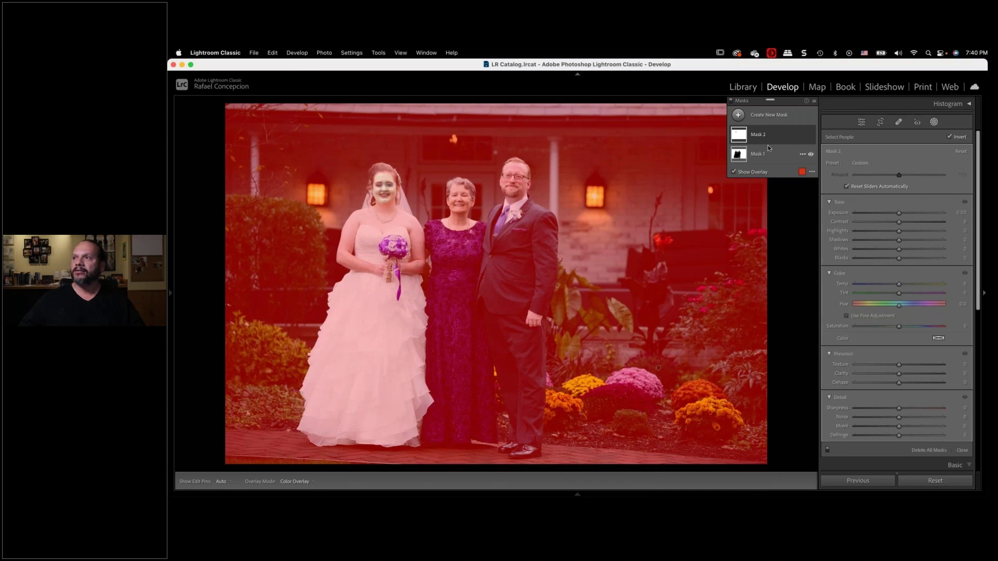
pyautogui.click(802, 135)
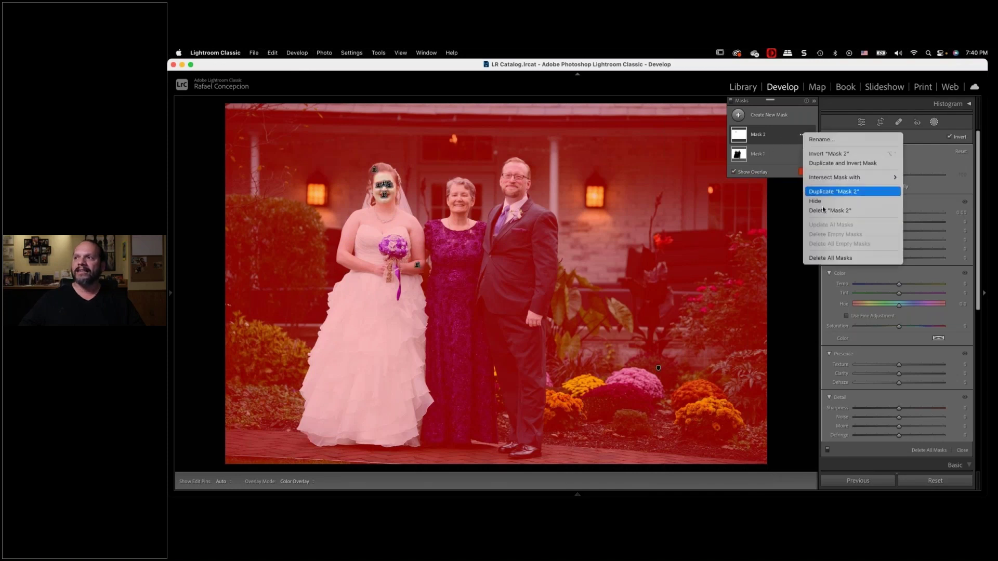
pyautogui.click(796, 138)
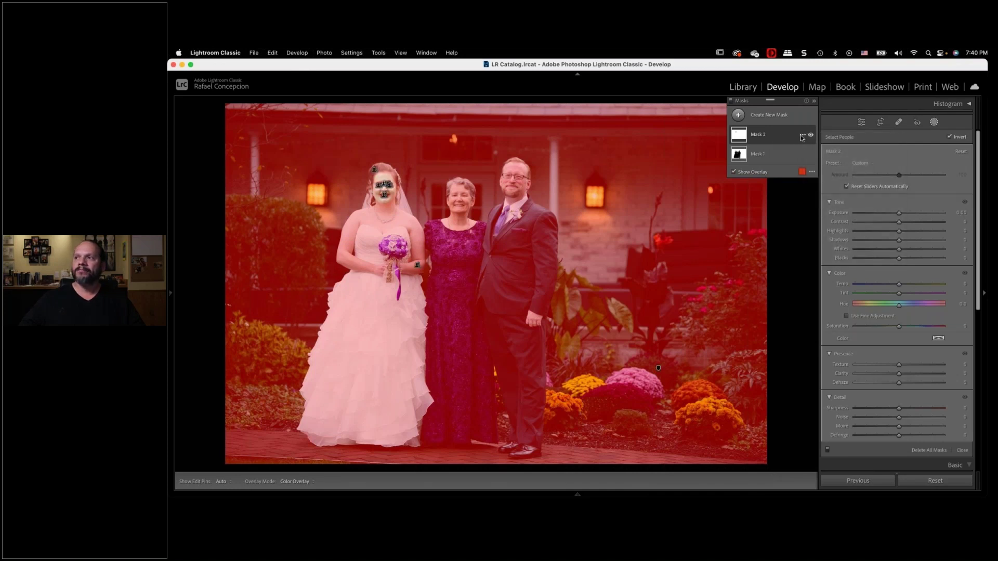
pyautogui.click(802, 134)
pyautogui.click(775, 138)
pyautogui.click(776, 139)
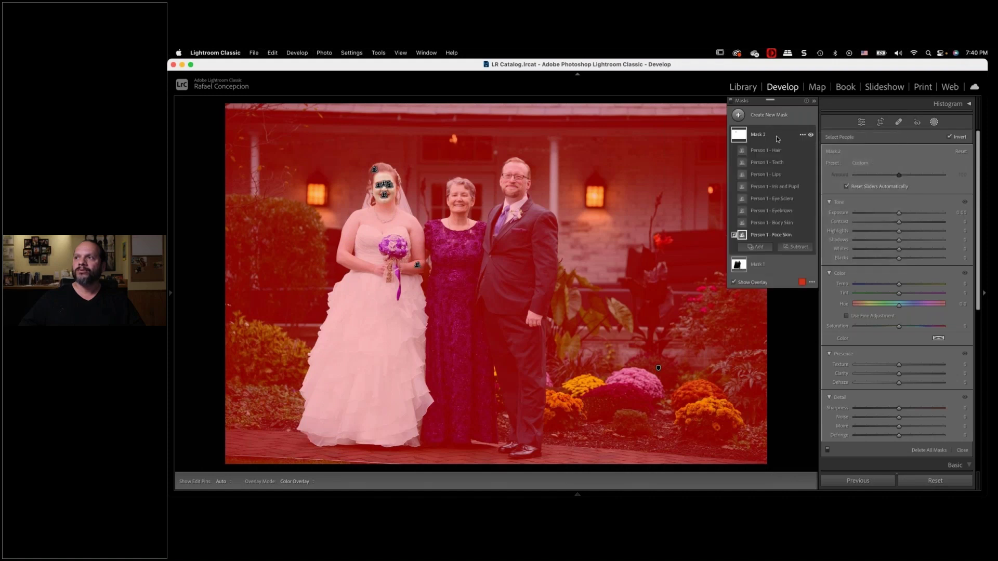
pyautogui.click(797, 247)
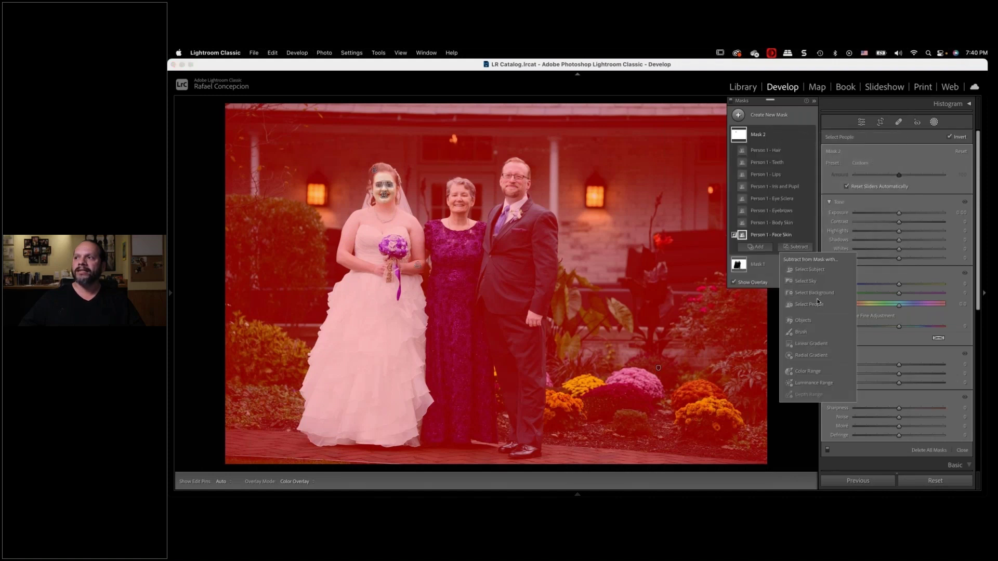
pyautogui.click(822, 294)
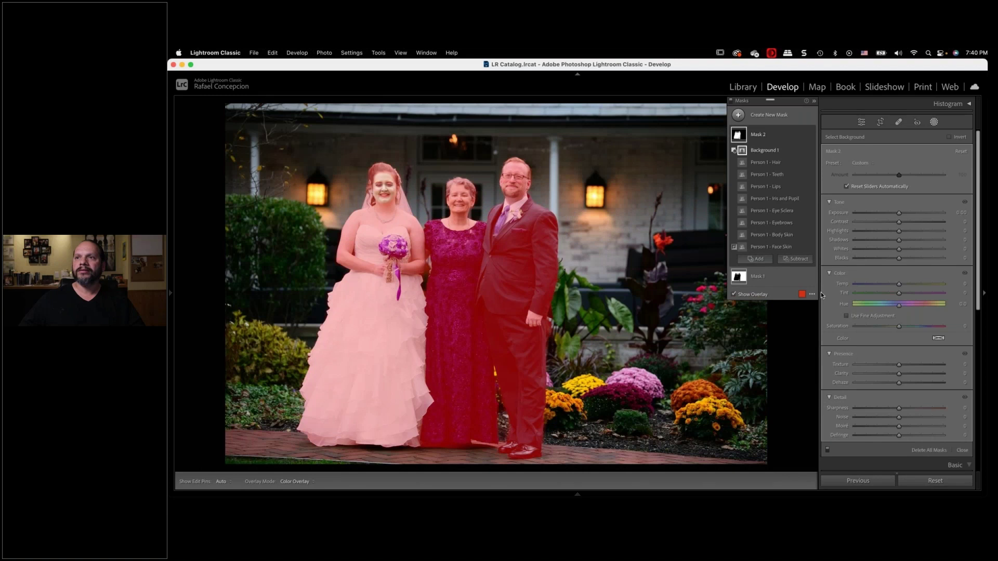
# Step: Subtract the woman in purple and the man in the suit as entire people from Mask 2, and lower its Exposure to -0.37
pyautogui.click(801, 137)
pyautogui.click(779, 133)
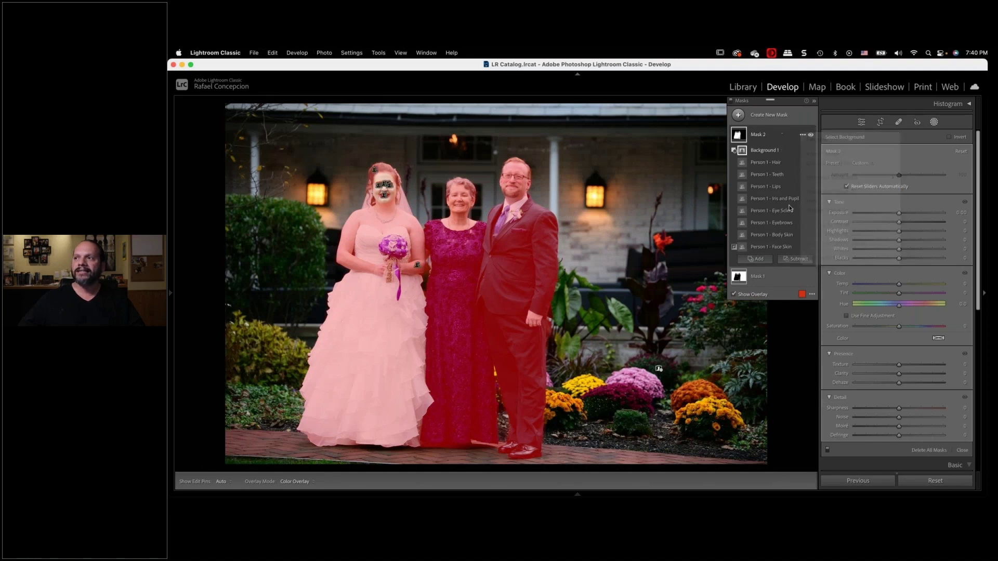
pyautogui.click(797, 259)
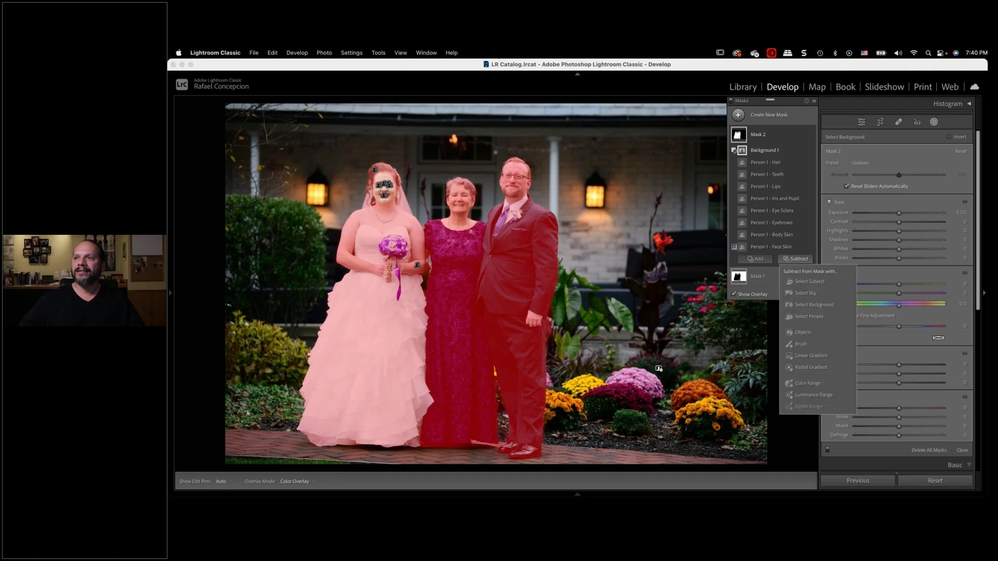
pyautogui.click(807, 317)
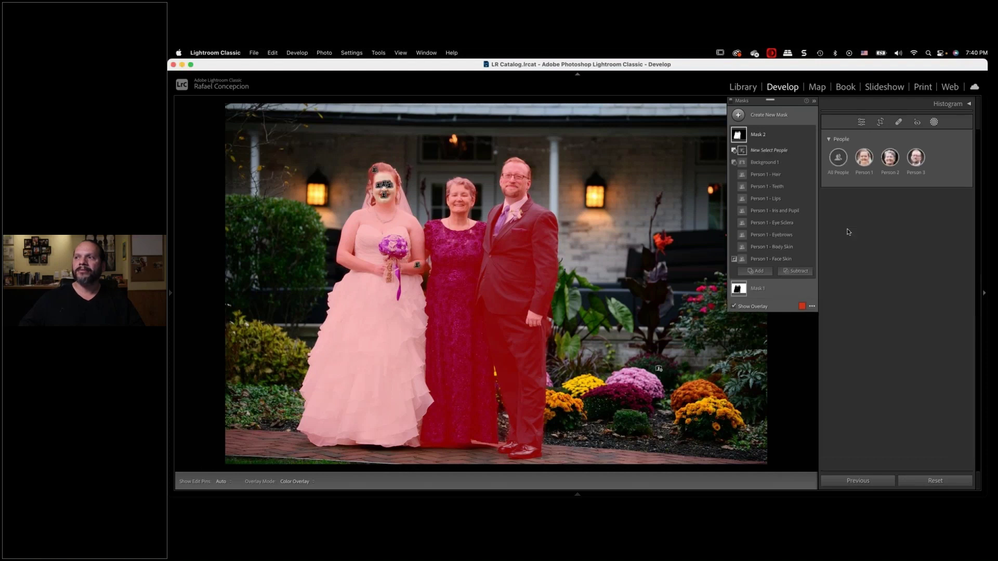
pyautogui.click(890, 158)
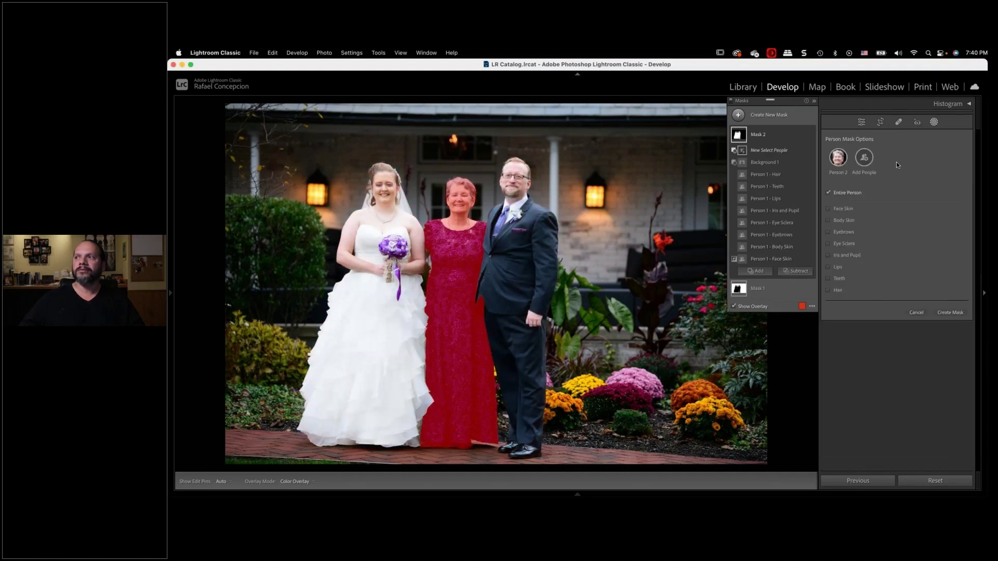
pyautogui.click(864, 157)
pyautogui.click(848, 212)
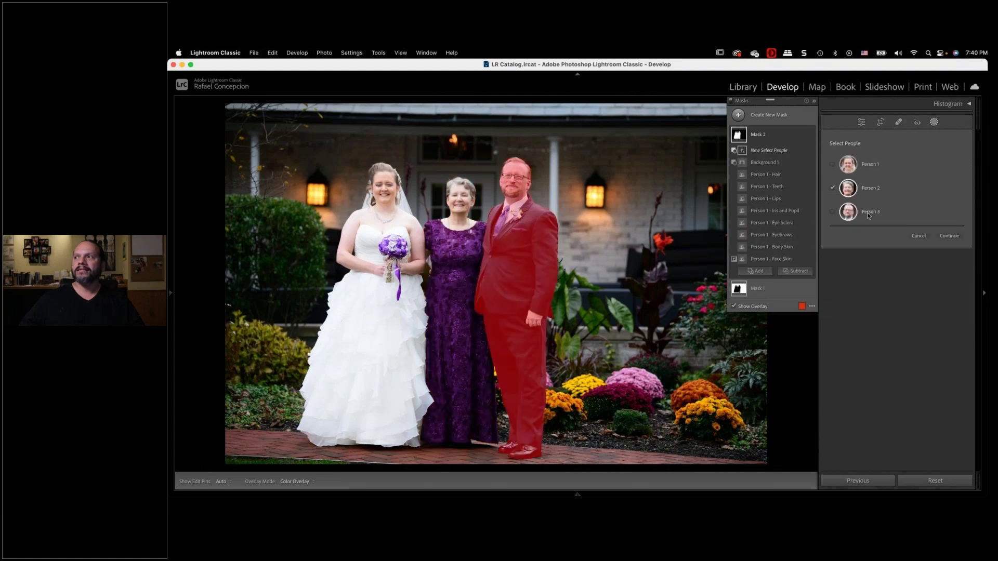
pyautogui.click(954, 240)
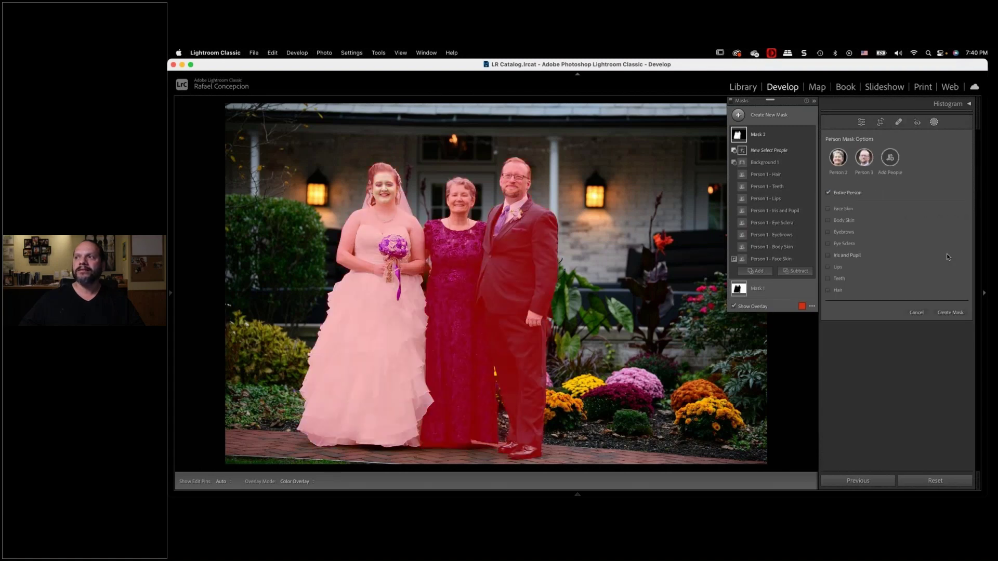
pyautogui.click(932, 310)
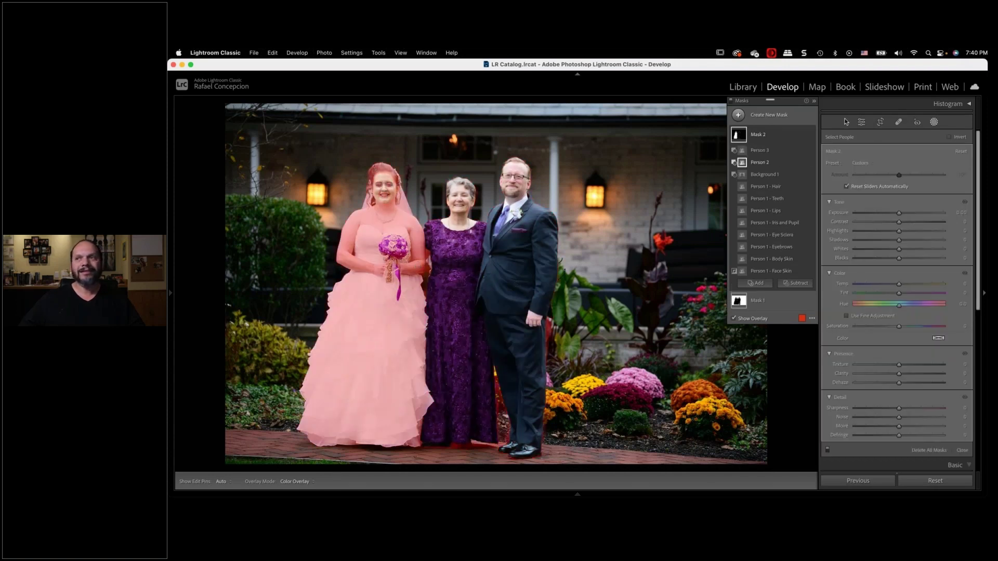
pyautogui.moveTo(899, 214); pyautogui.dragTo(894, 215)
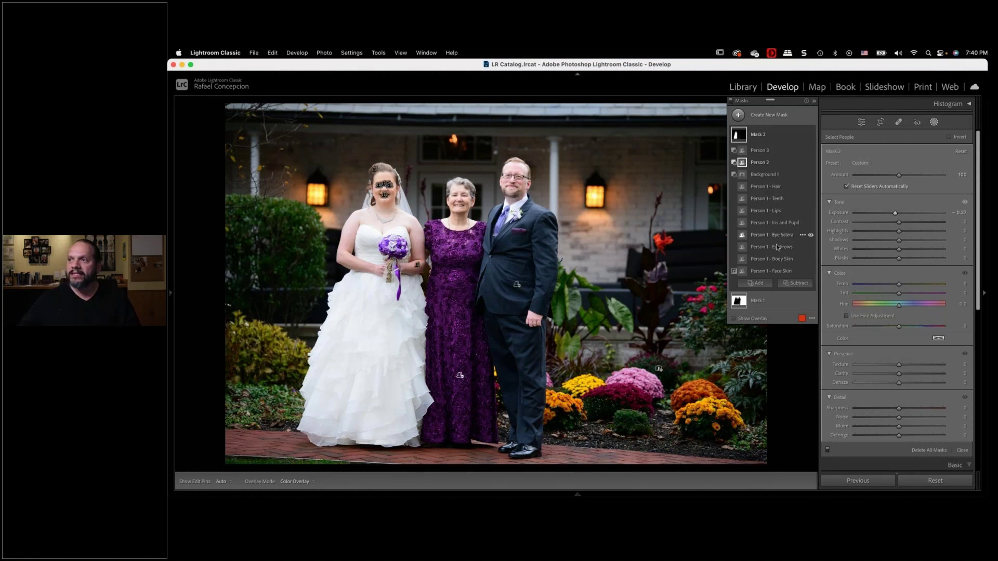
# Step: Delete Mask 2, the bride's mask, from the wedding photo
pyautogui.click(801, 136)
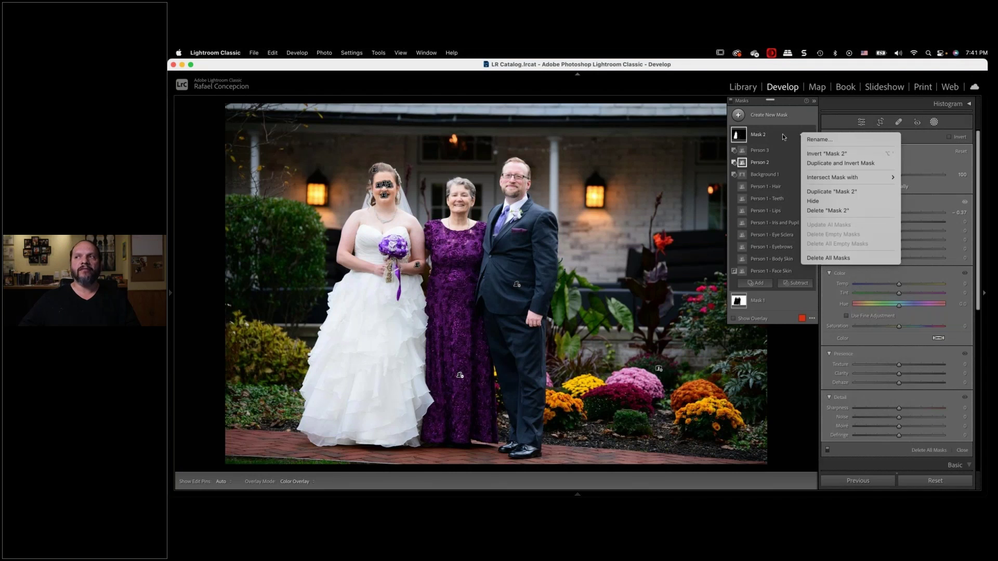
pyautogui.press('Escape')
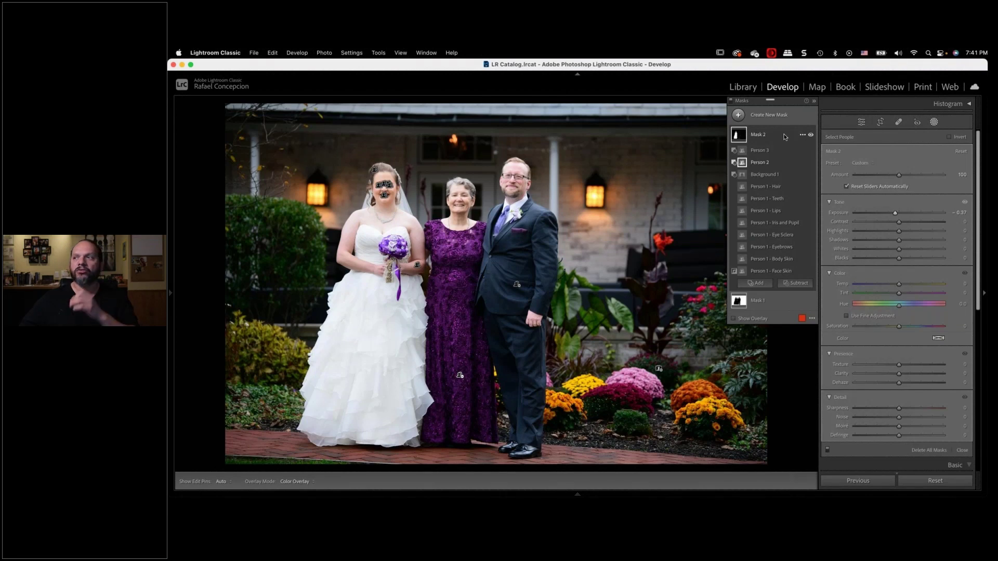
pyautogui.click(802, 135)
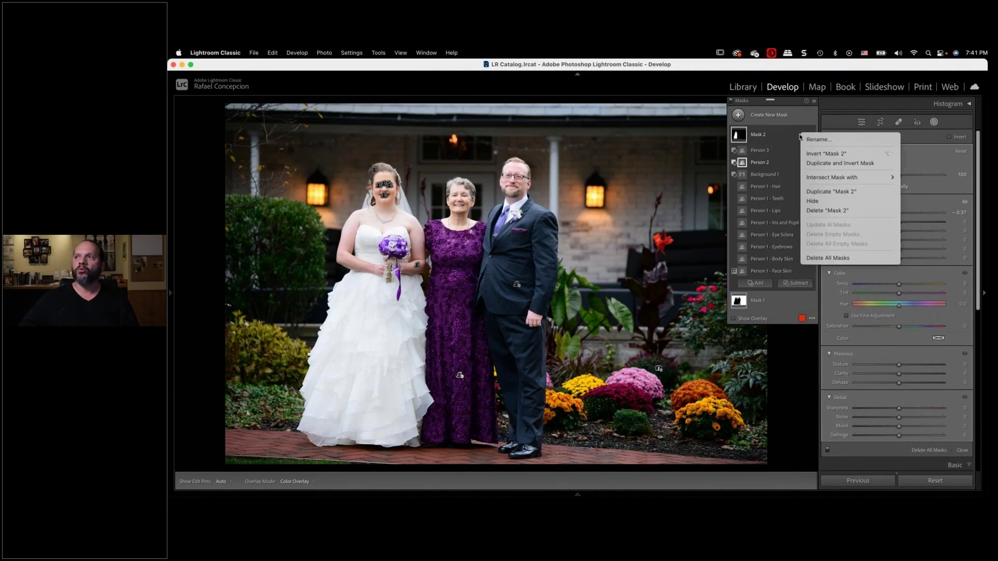
pyautogui.click(838, 211)
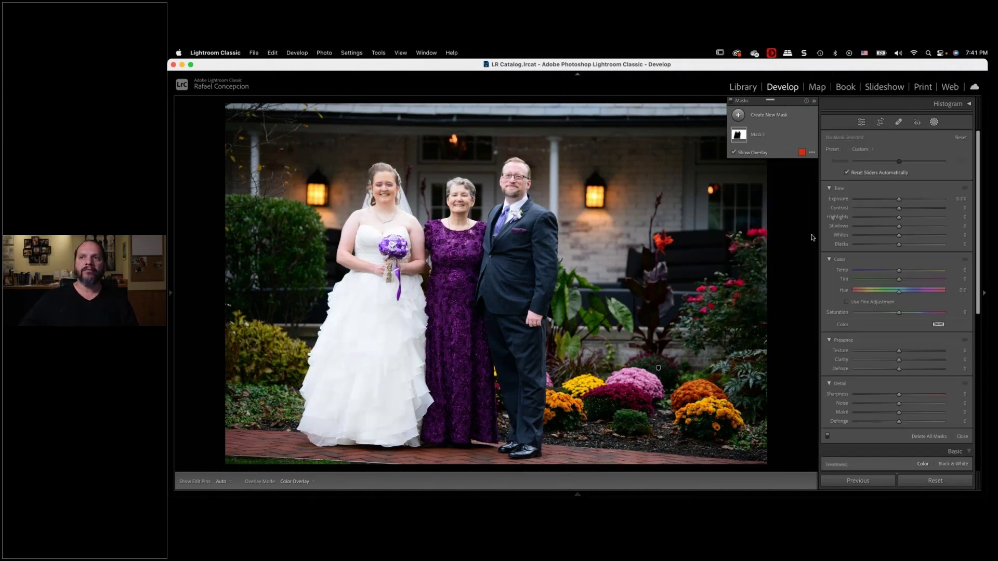
# Step: Start a new People mask on the wedding photo that includes Person 1, Person 2 and Person 3
pyautogui.click(753, 120)
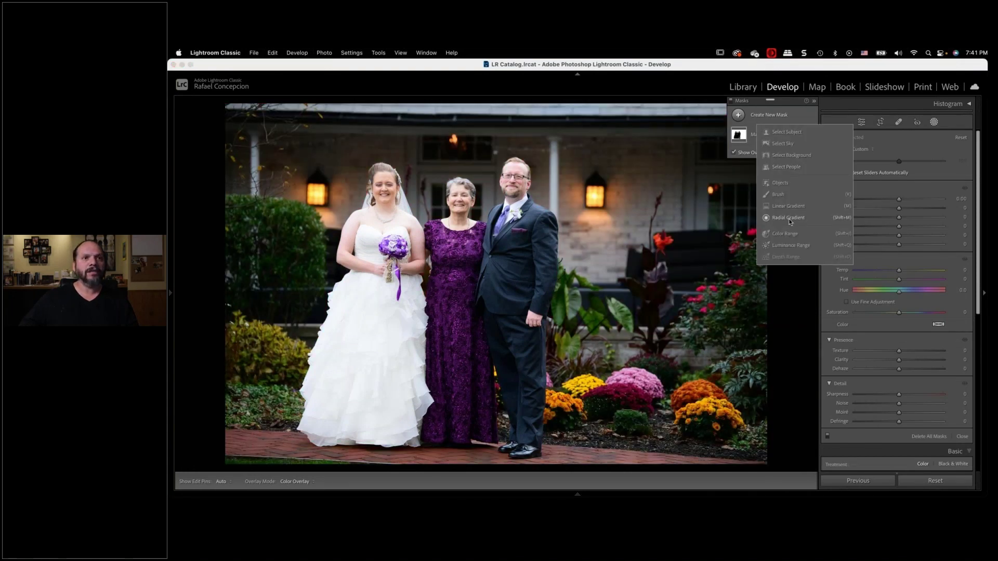
pyautogui.click(792, 168)
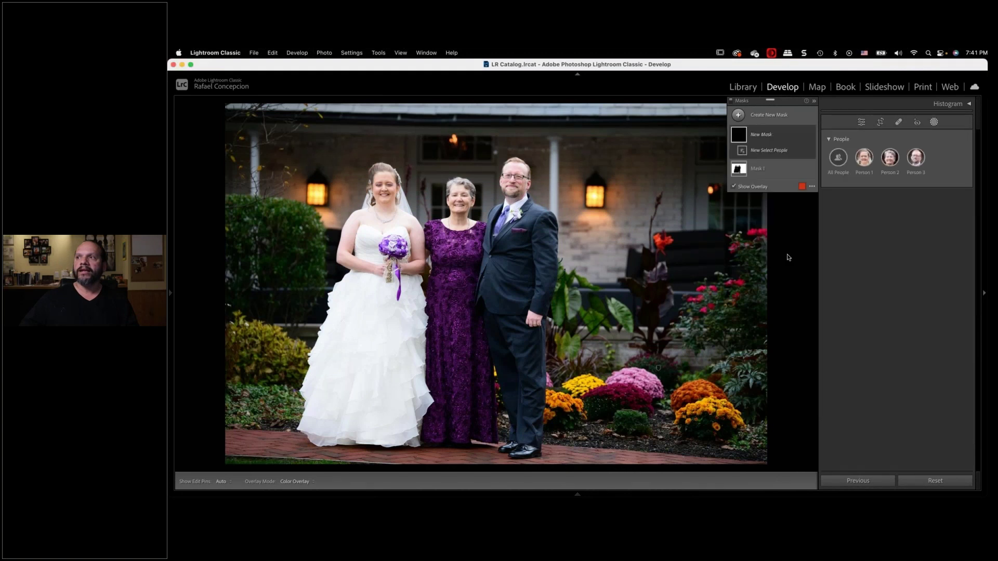
pyautogui.click(864, 157)
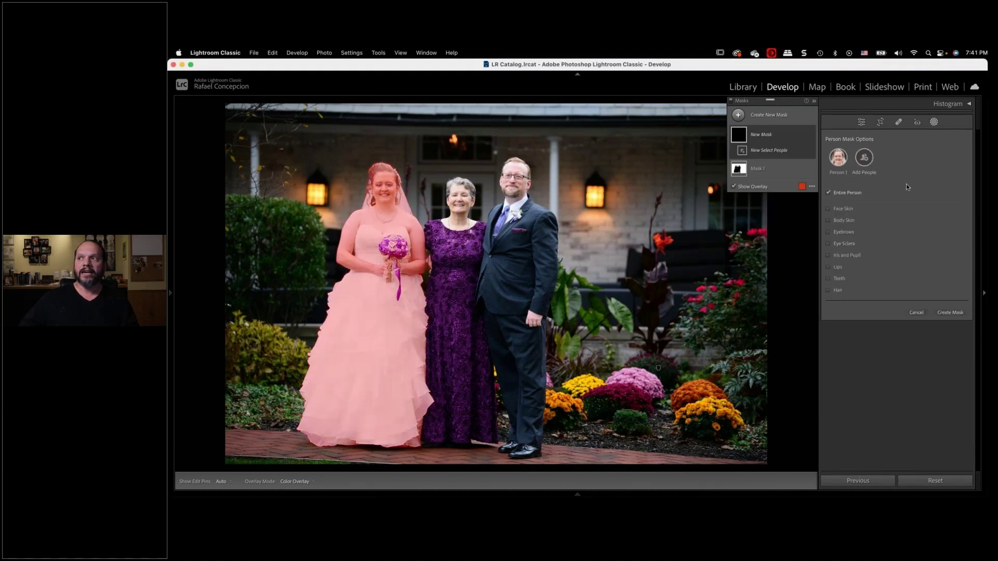
pyautogui.click(864, 157)
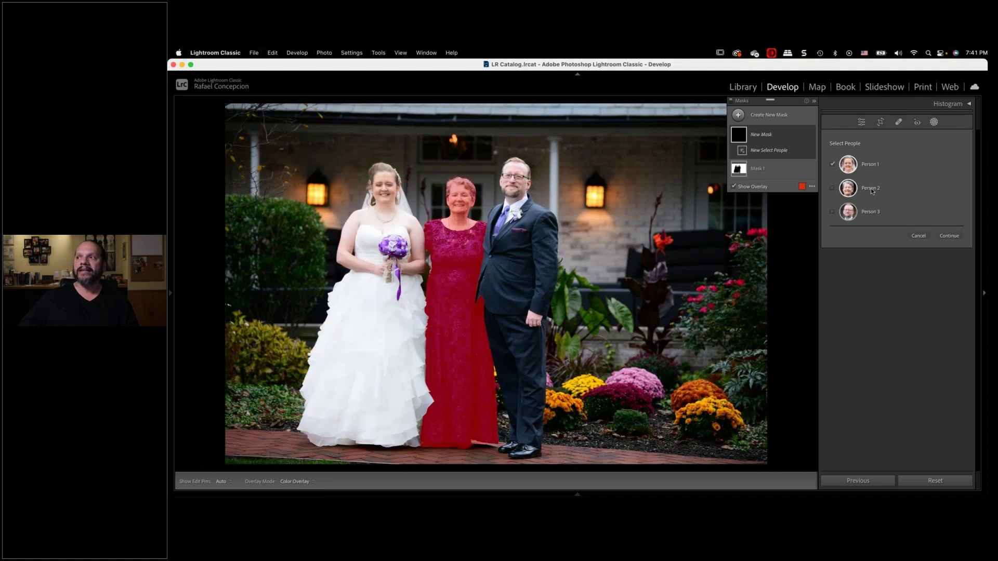
pyautogui.click(871, 193)
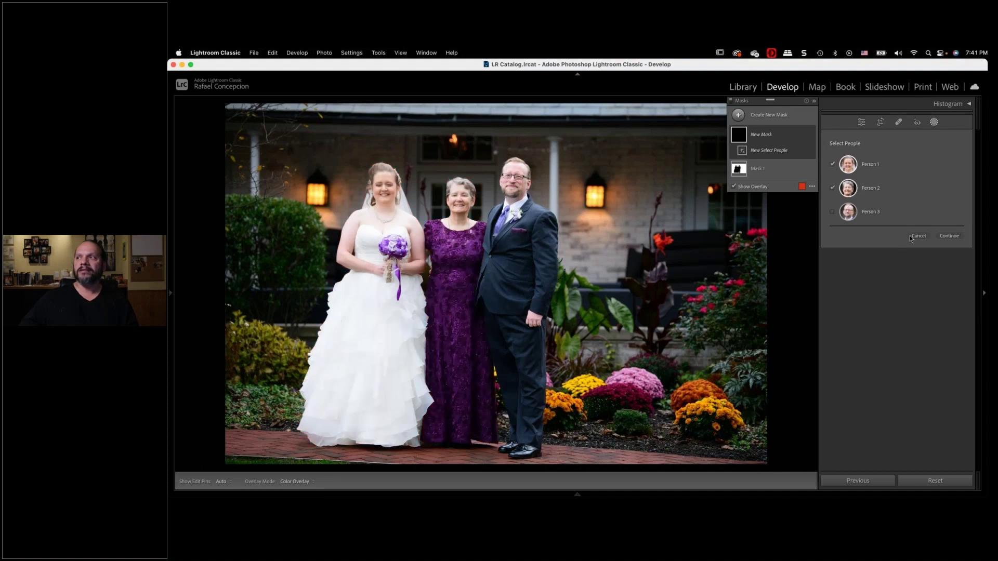
pyautogui.click(832, 211)
pyautogui.click(948, 236)
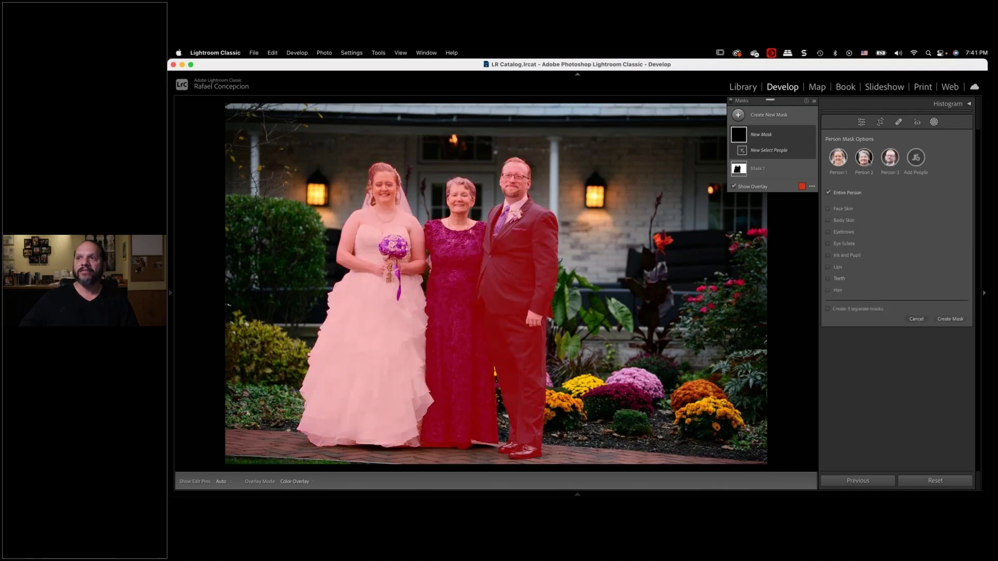
# Step: Try face skin, body skin and eyebrows as the mask parts for the three people, and clear those choices again
pyautogui.click(842, 193)
pyautogui.click(838, 207)
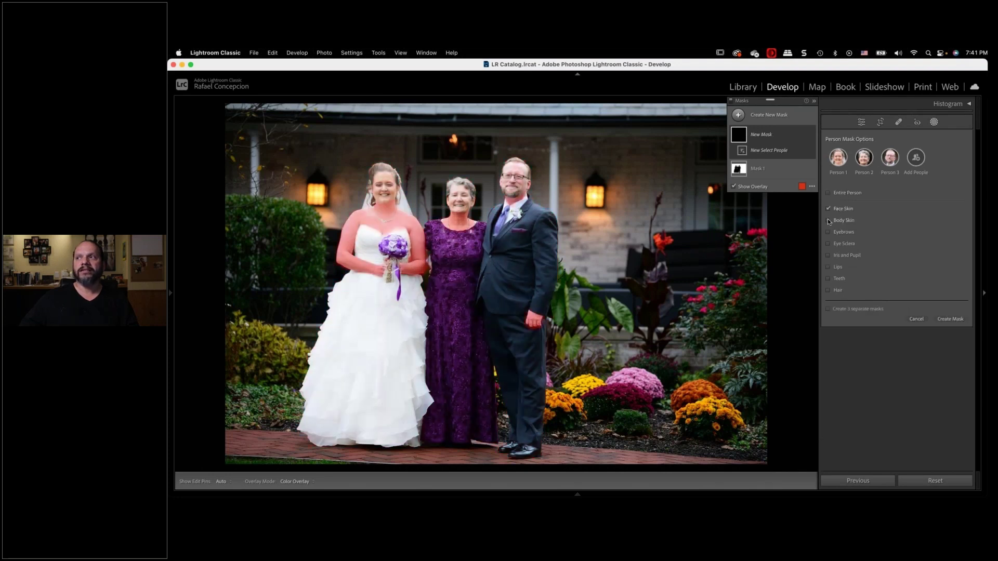
pyautogui.click(829, 221)
pyautogui.click(829, 233)
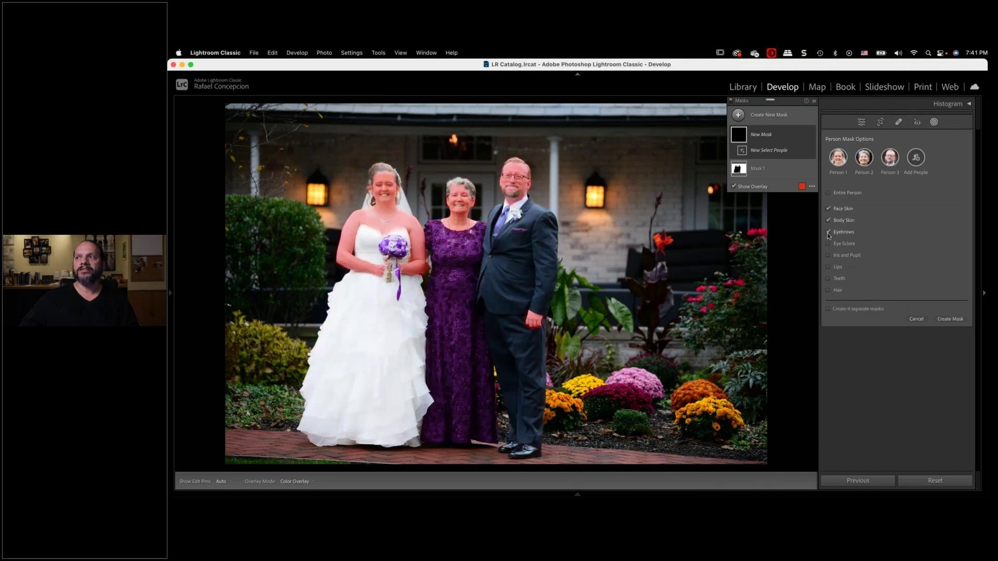
pyautogui.click(830, 209)
pyautogui.click(845, 221)
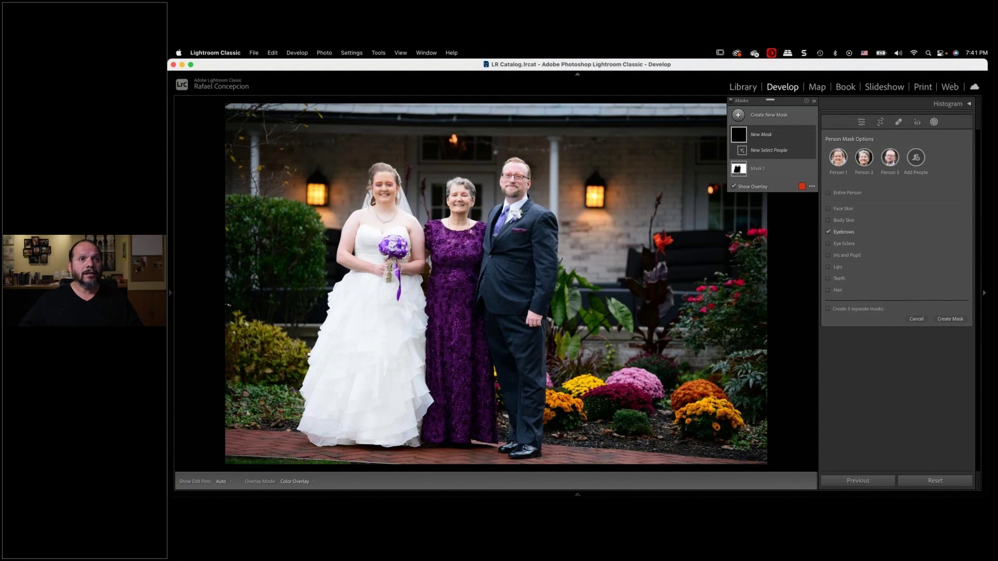
pyautogui.click(835, 232)
# Step: Create one combined People mask covering only the teeth, and set its Exposure to -0.68
pyautogui.click(833, 279)
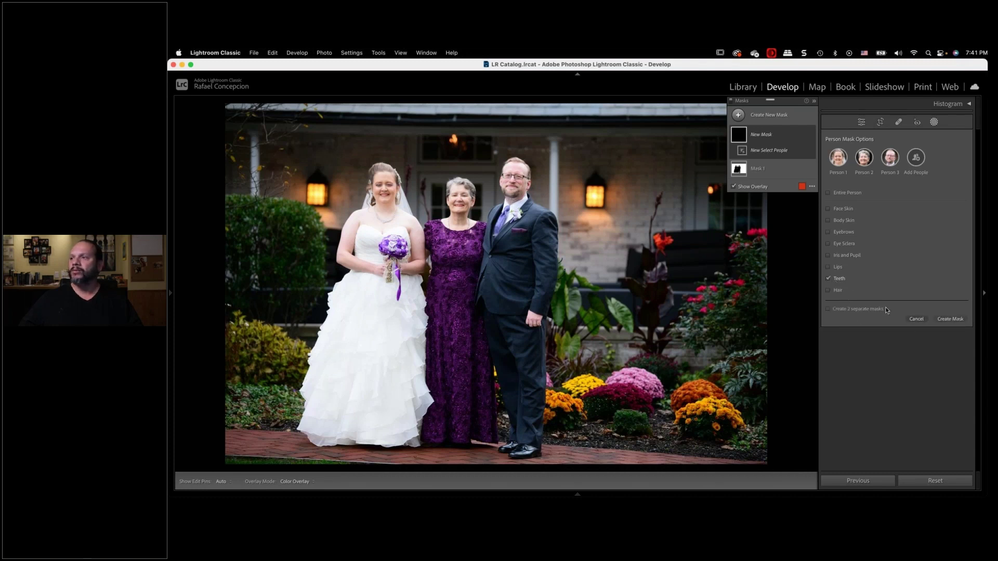
pyautogui.click(956, 320)
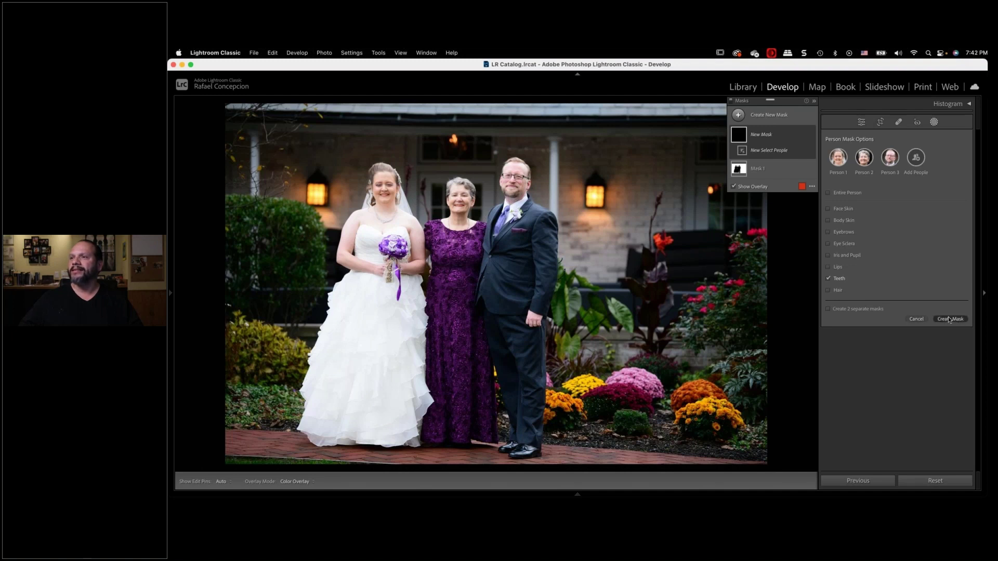
pyautogui.moveTo(902, 212); pyautogui.dragTo(913, 213)
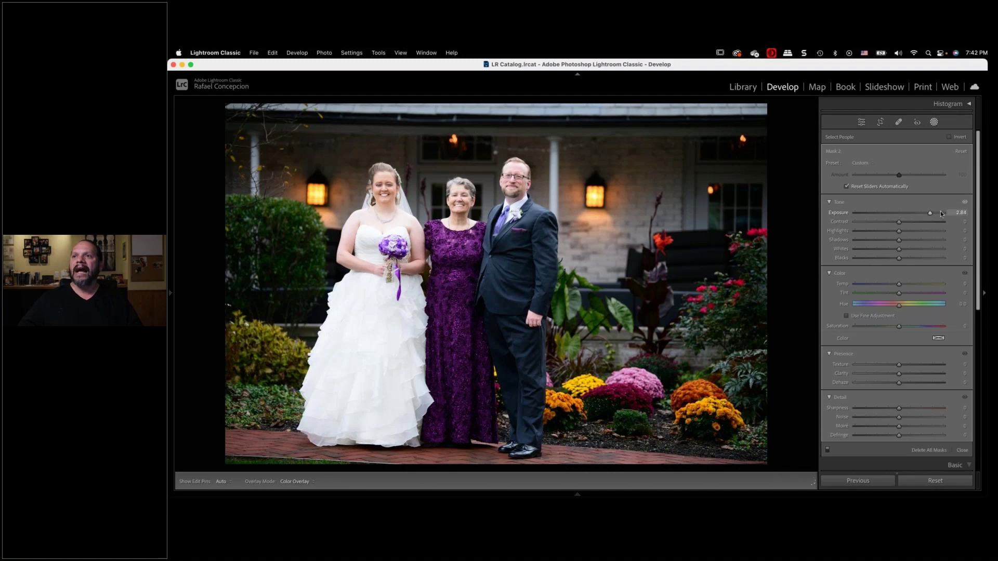
pyautogui.moveTo(940, 211); pyautogui.dragTo(890, 219)
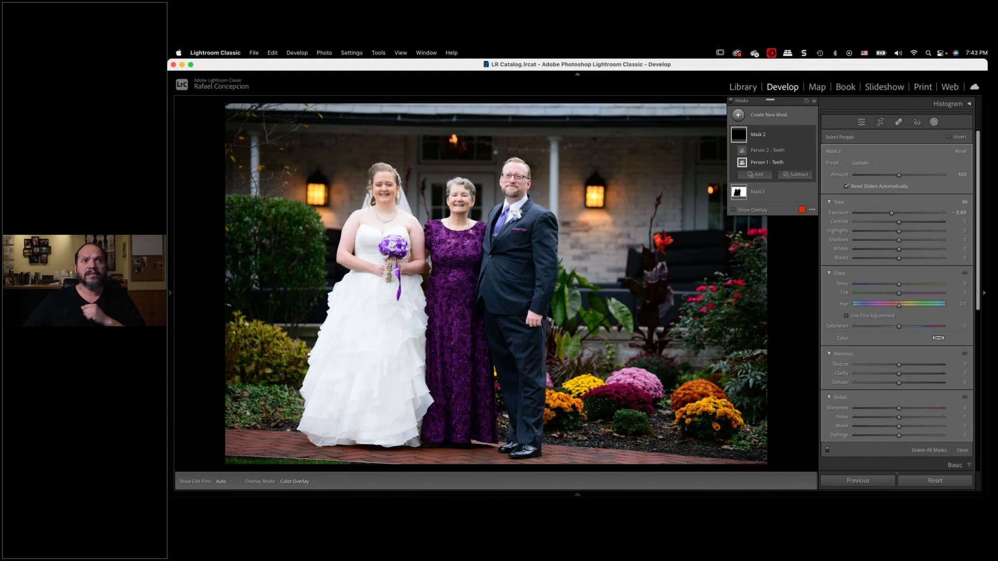
# Step: Switch to Adobe Bridge and open the MV folder on the Desktop
pyautogui.press('super+Tab')
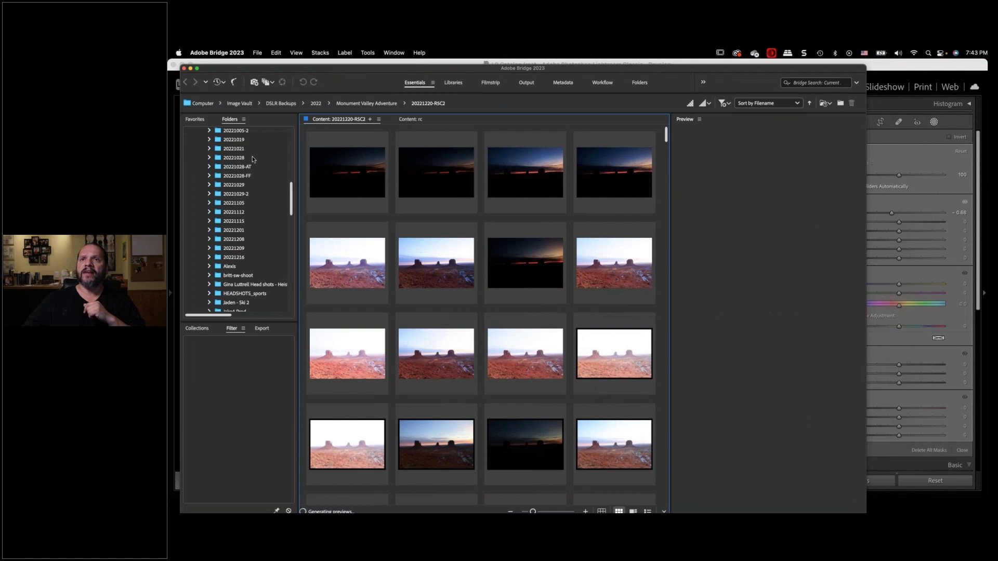
pyautogui.scroll(10, 253, 159)
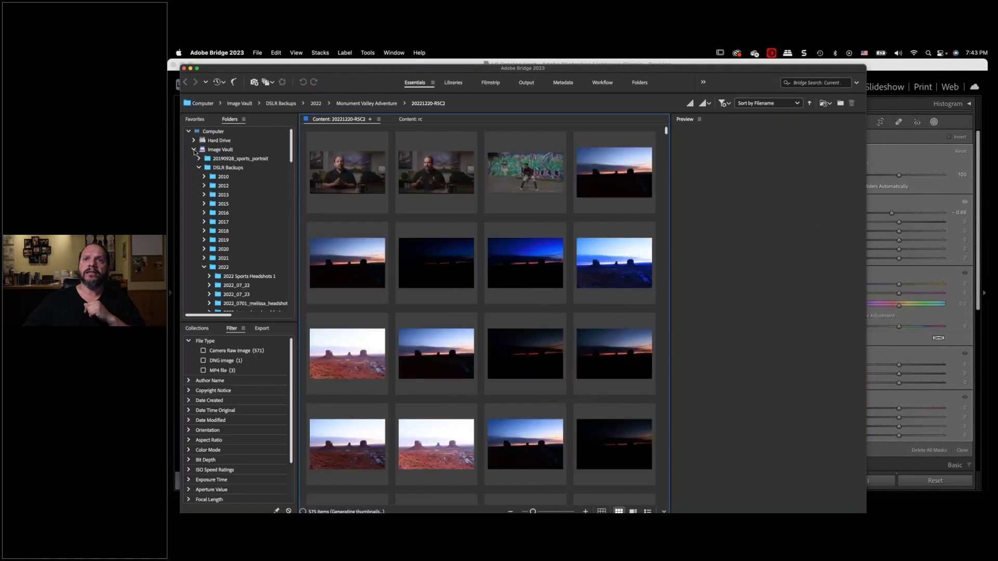
pyautogui.click(194, 150)
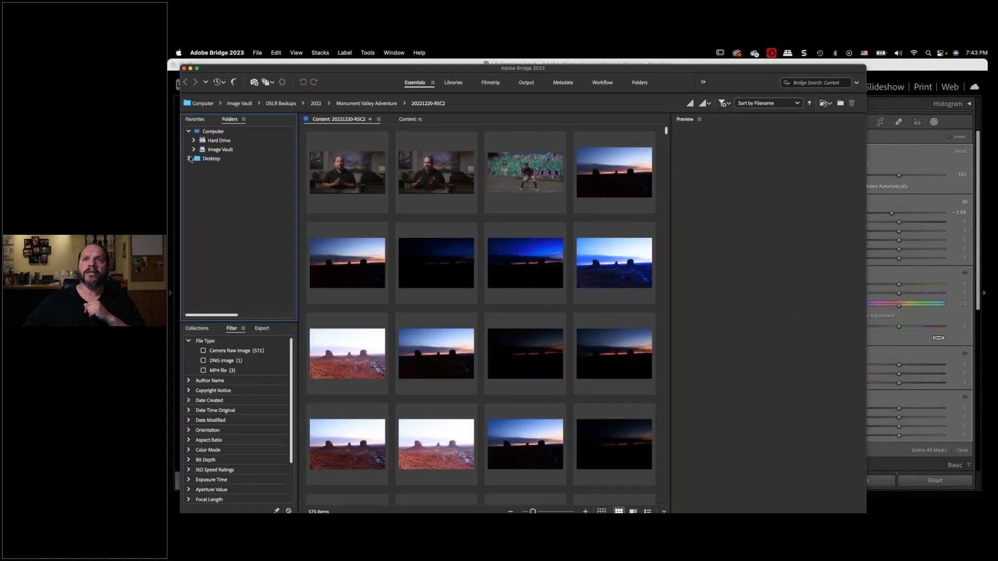
pyautogui.click(189, 159)
pyautogui.click(211, 185)
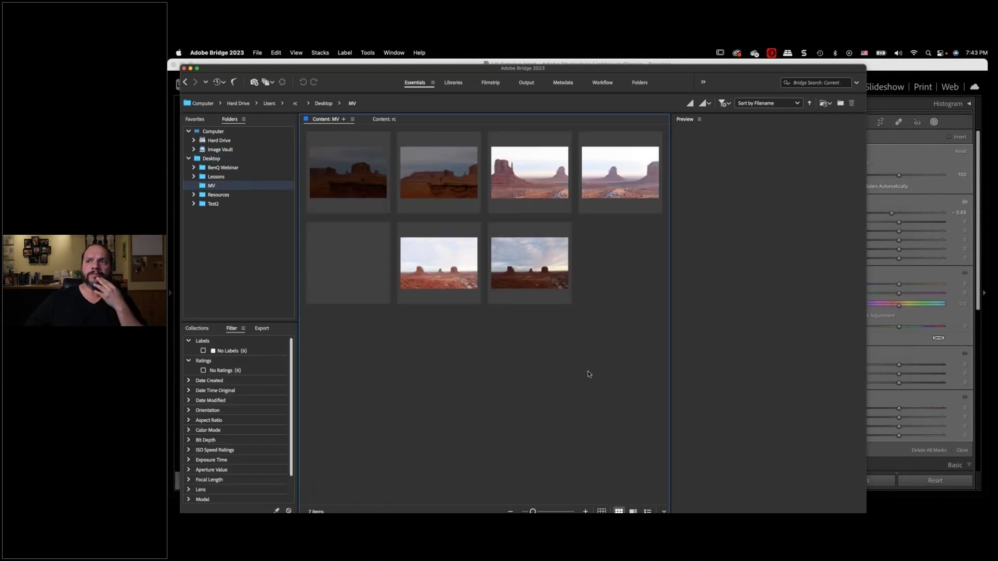
# Step: Open the Monument Valley photo 20221220-1067.CR3 from the MV folder in Camera Raw
pyautogui.click(445, 274)
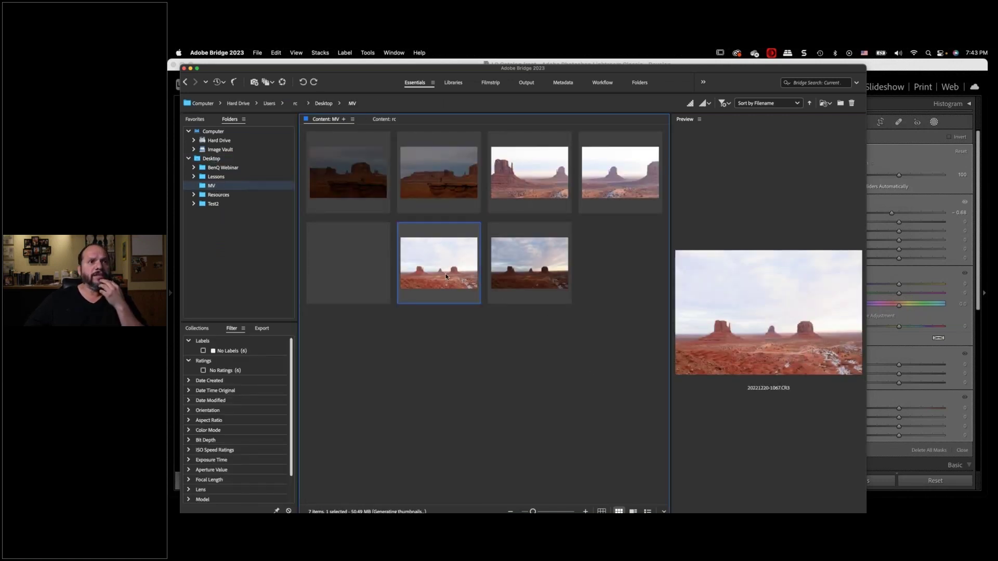
pyautogui.rightClick(426, 255)
pyautogui.click(515, 220)
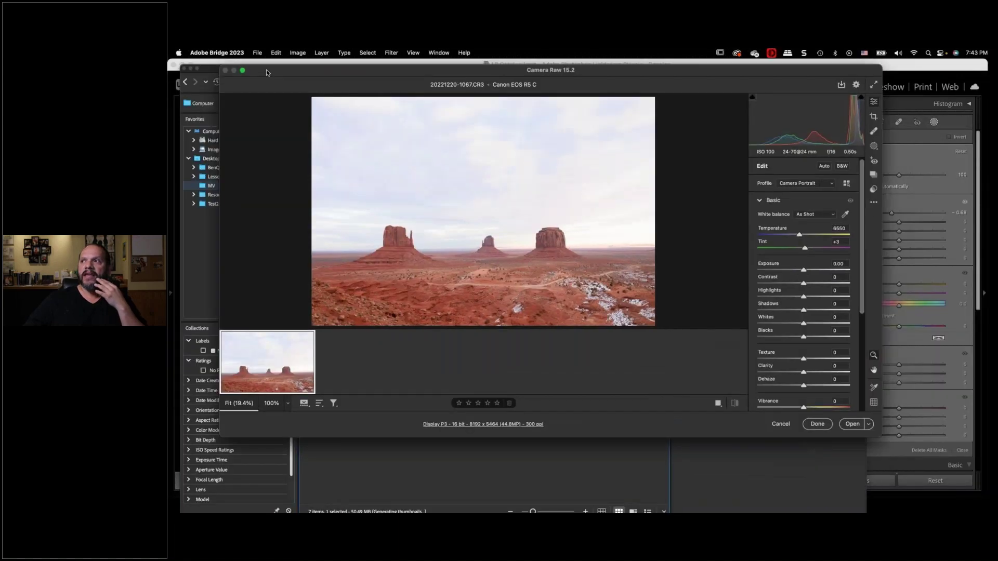
pyautogui.moveTo(267, 73); pyautogui.dragTo(234, 73)
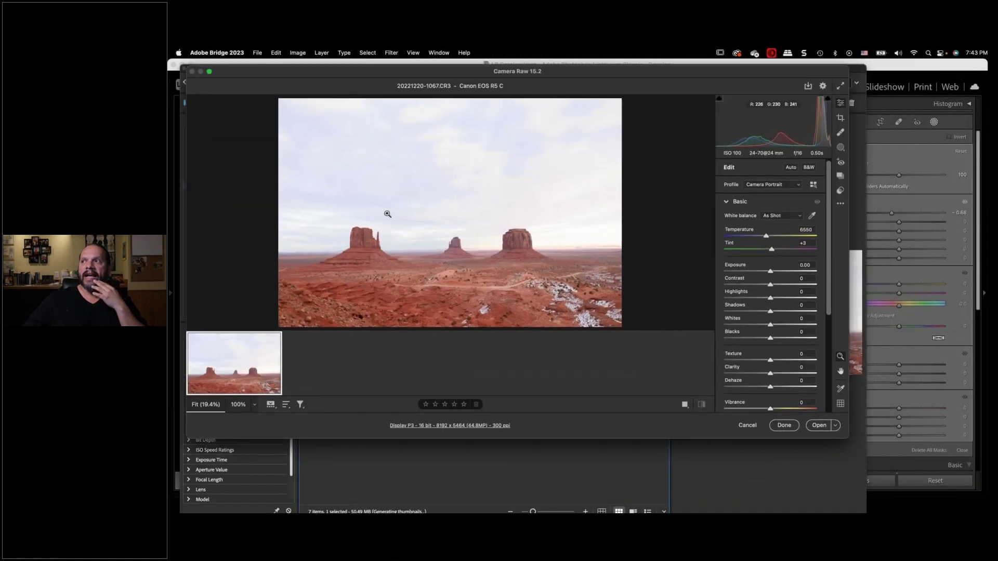
# Step: Create a Sky mask and set its Exposure to -1.90, Contrast to +44 and Whites to +20
pyautogui.click(841, 147)
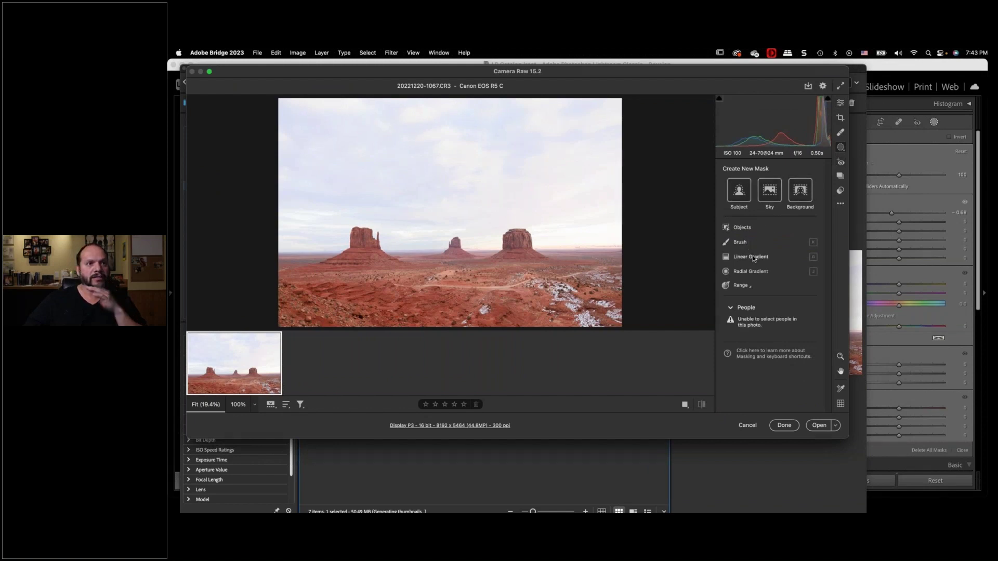
pyautogui.moveTo(751, 257)
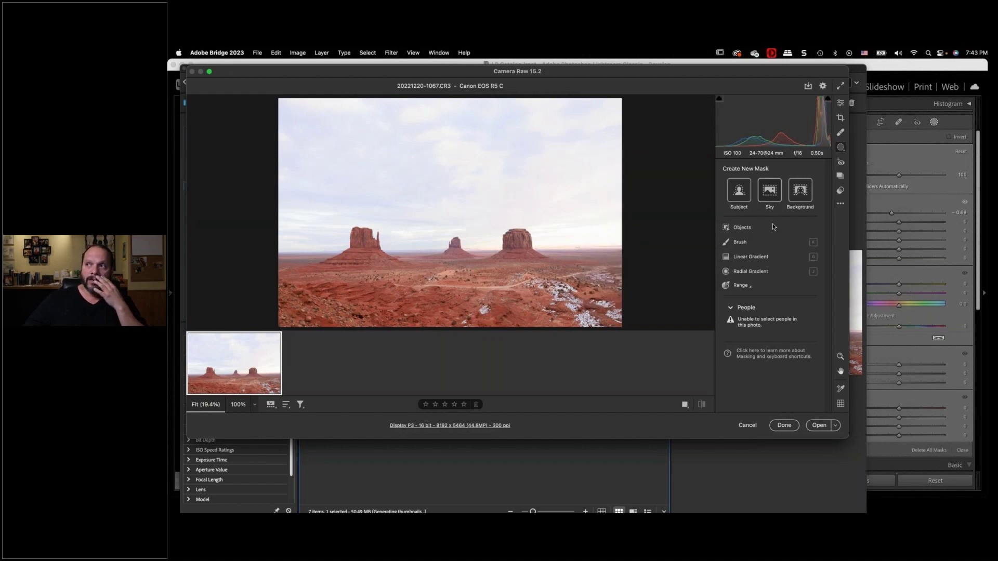
pyautogui.click(769, 191)
pyautogui.moveTo(760, 272)
pyautogui.mouseDown()
pyautogui.moveTo(751, 273)
pyautogui.moveTo(796, 285)
pyautogui.moveTo(752, 270)
pyautogui.mouseUp()
pyautogui.moveTo(770, 324); pyautogui.dragTo(779, 324)
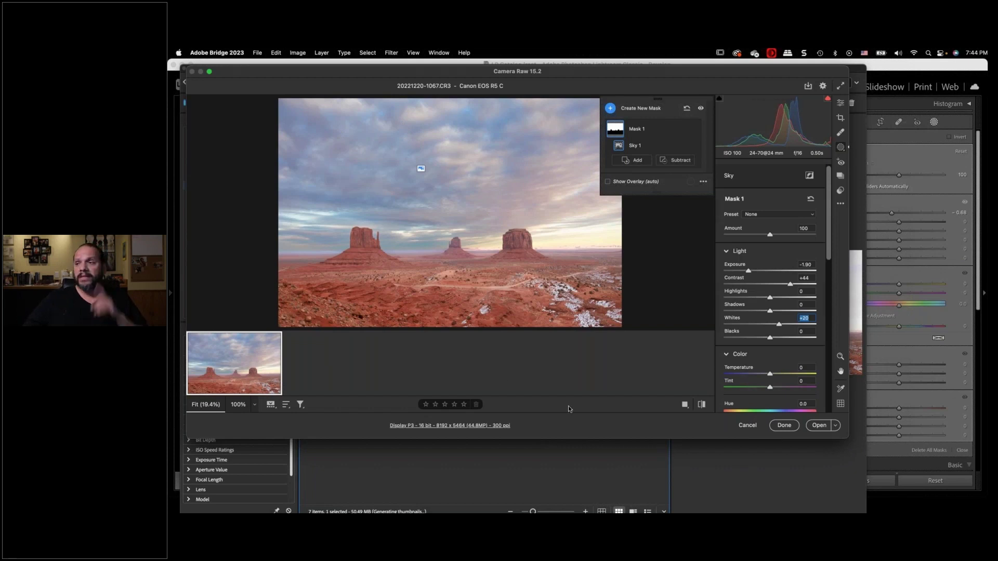
# Step: Open the edited raw photo in Photoshop and fit the whole image in the repositioned document window
pyautogui.click(740, 426)
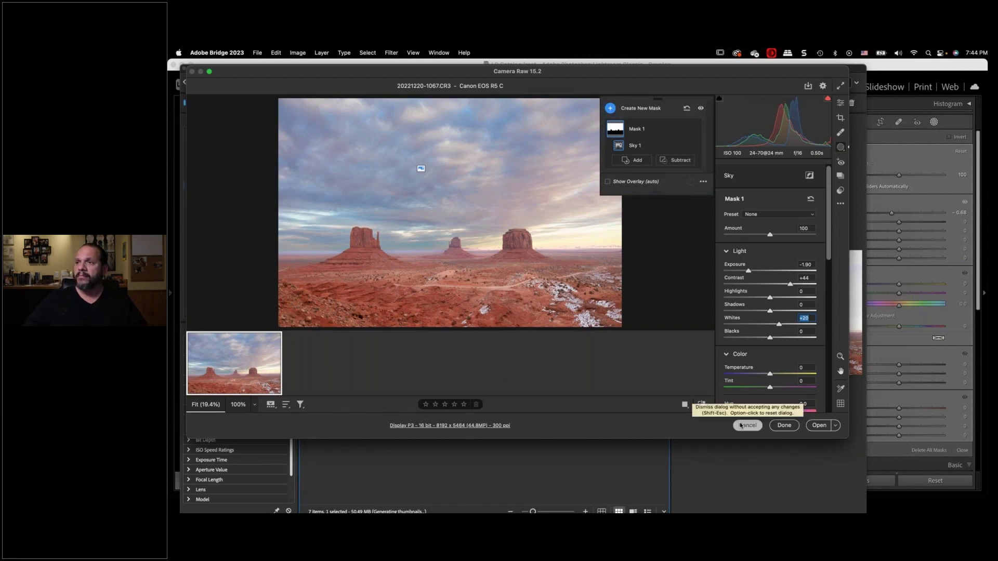
pyautogui.click(819, 426)
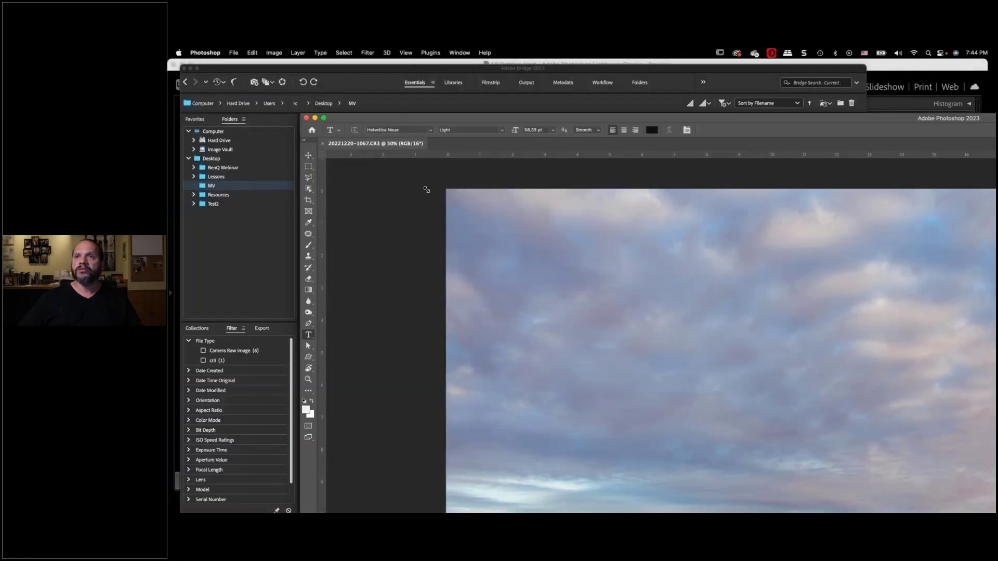
pyautogui.moveTo(351, 124); pyautogui.dragTo(248, 64)
pyautogui.press('super+0')
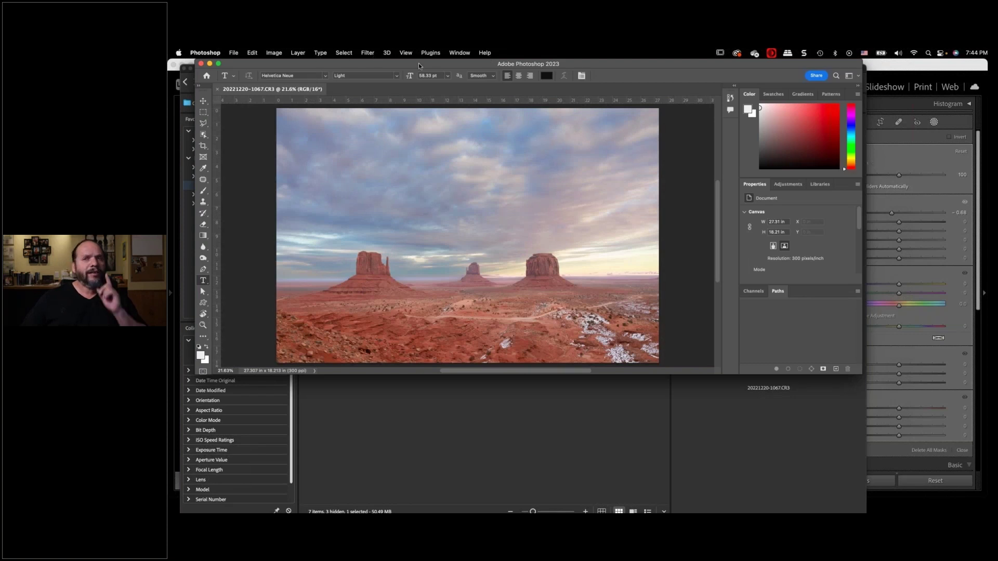
pyautogui.moveTo(419, 63); pyautogui.dragTo(410, 68)
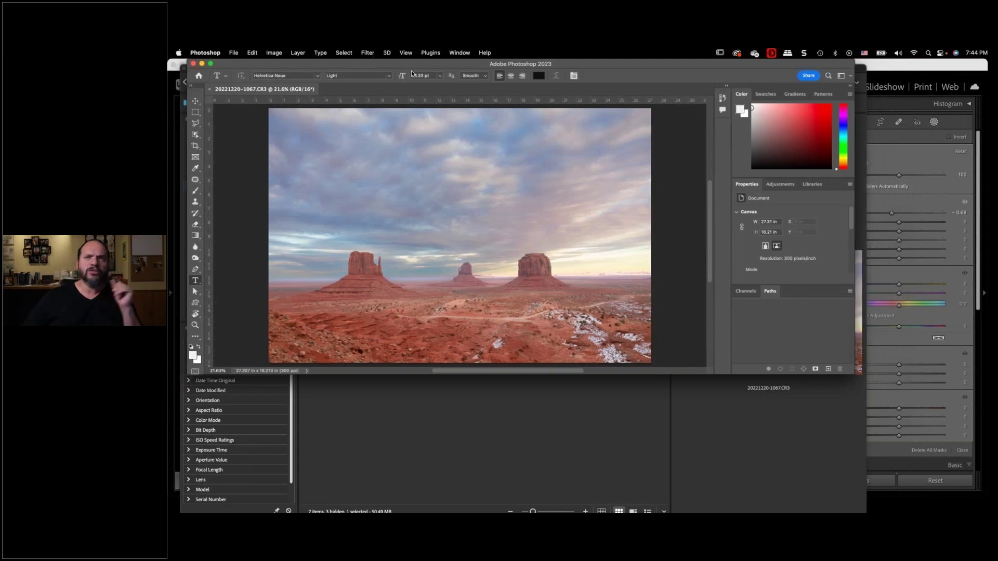
# Step: Select the sky of the Monument Valley photo with the automatic Sky selection
pyautogui.click(344, 52)
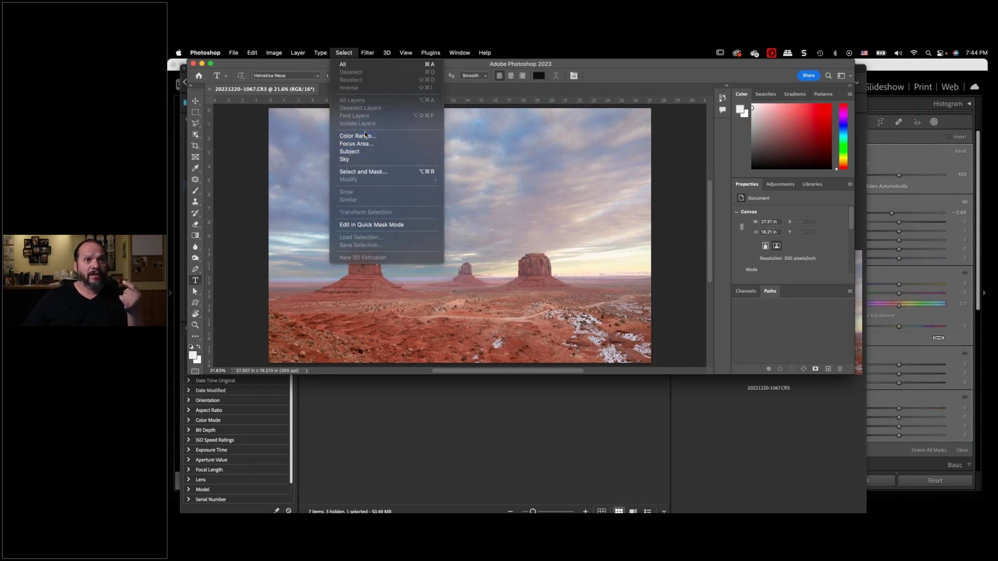
pyautogui.click(358, 161)
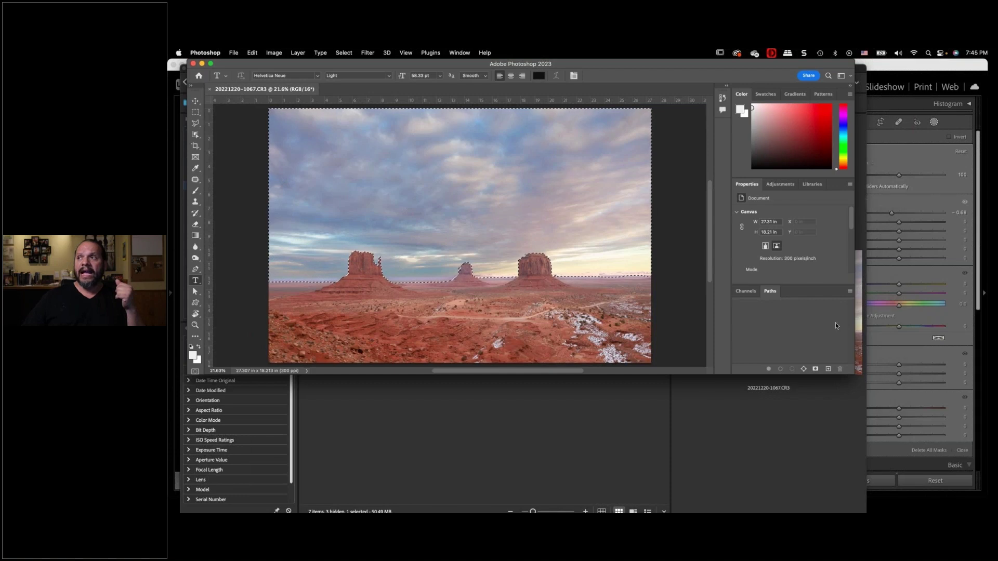
# Step: Reset the Essentials workspace to bring back the Layers panel, and float it enlarged over the document
pyautogui.click(460, 52)
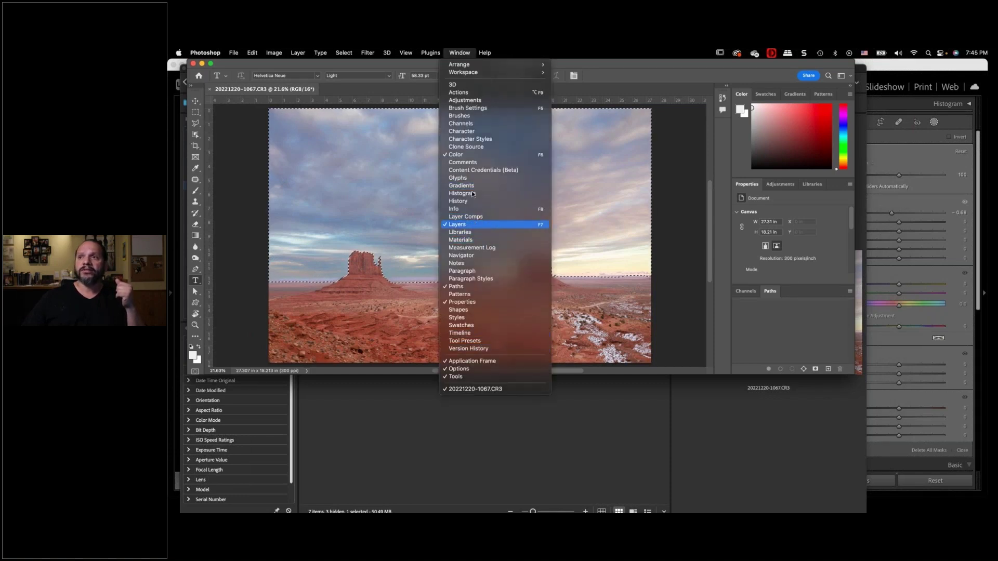
pyautogui.click(474, 224)
pyautogui.click(459, 52)
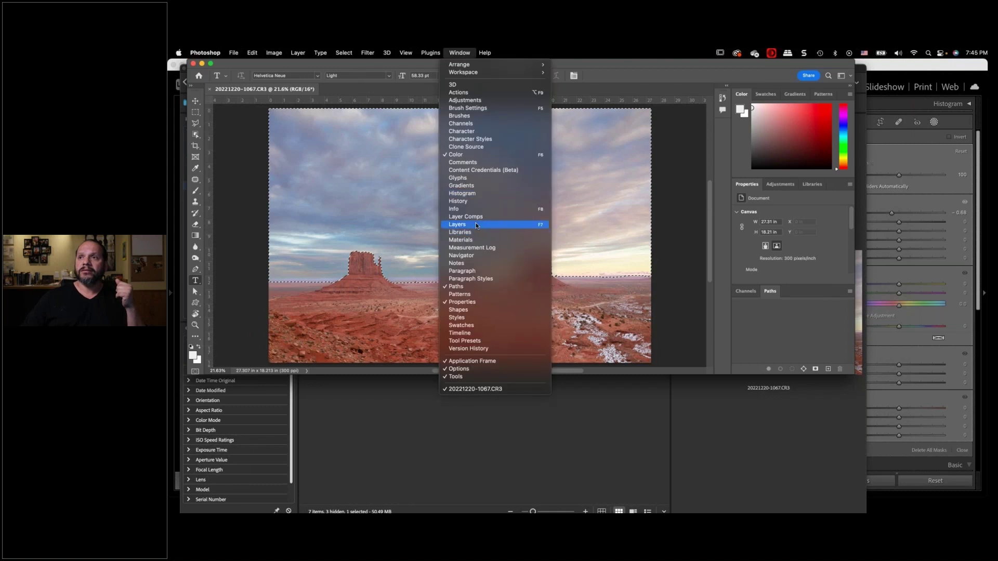
pyautogui.click(475, 224)
pyautogui.click(459, 52)
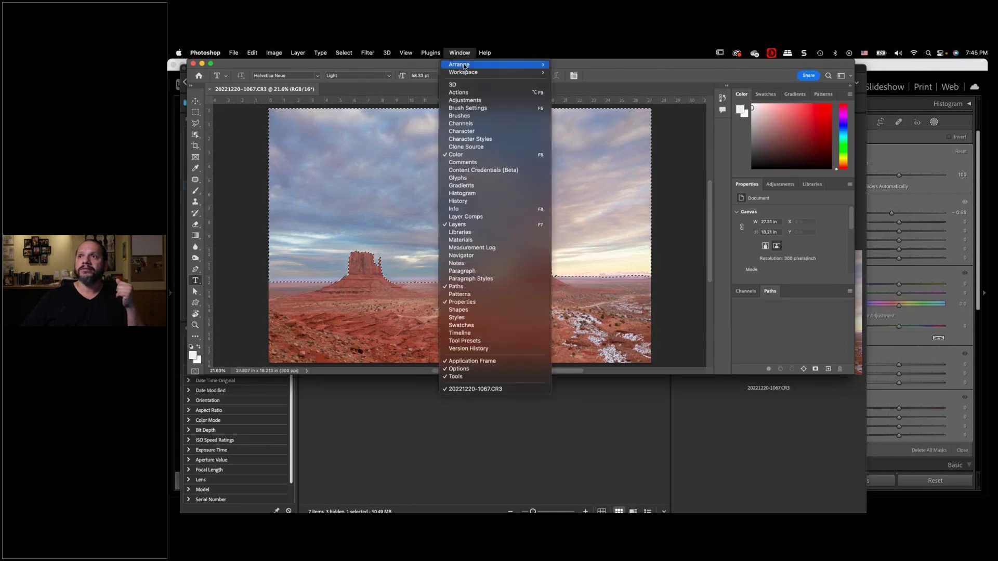
pyautogui.moveTo(468, 72)
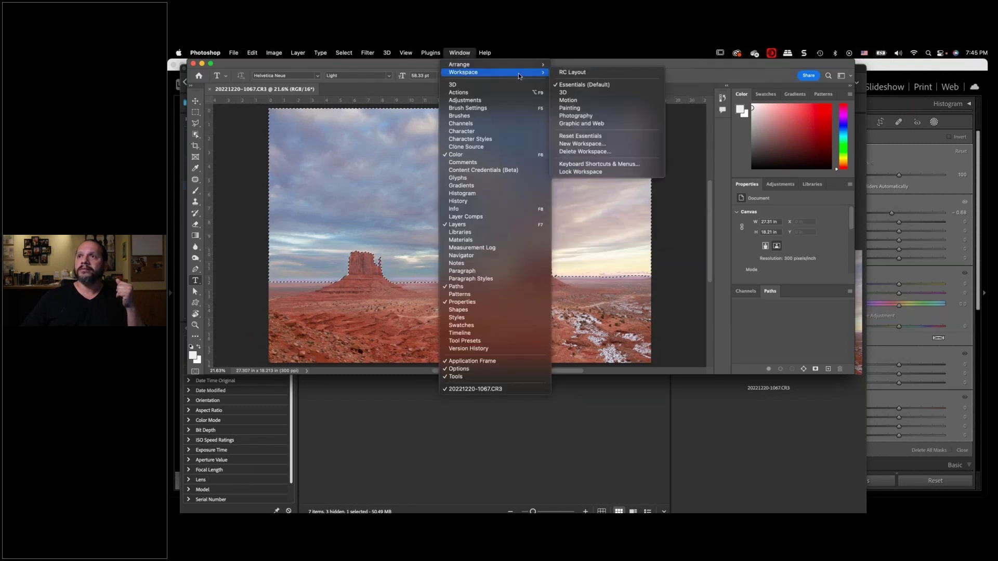
pyautogui.click(591, 139)
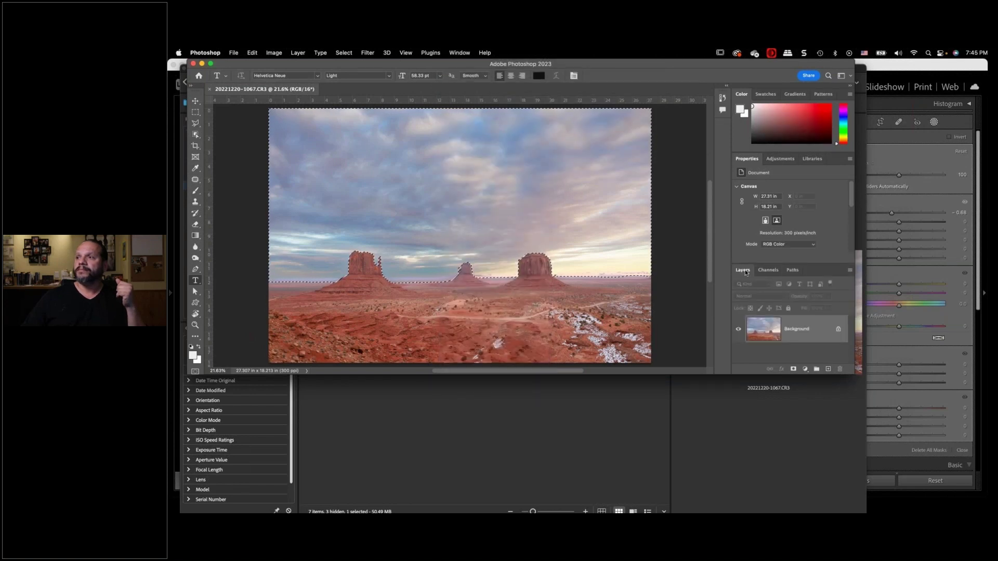
pyautogui.moveTo(744, 271); pyautogui.dragTo(601, 138)
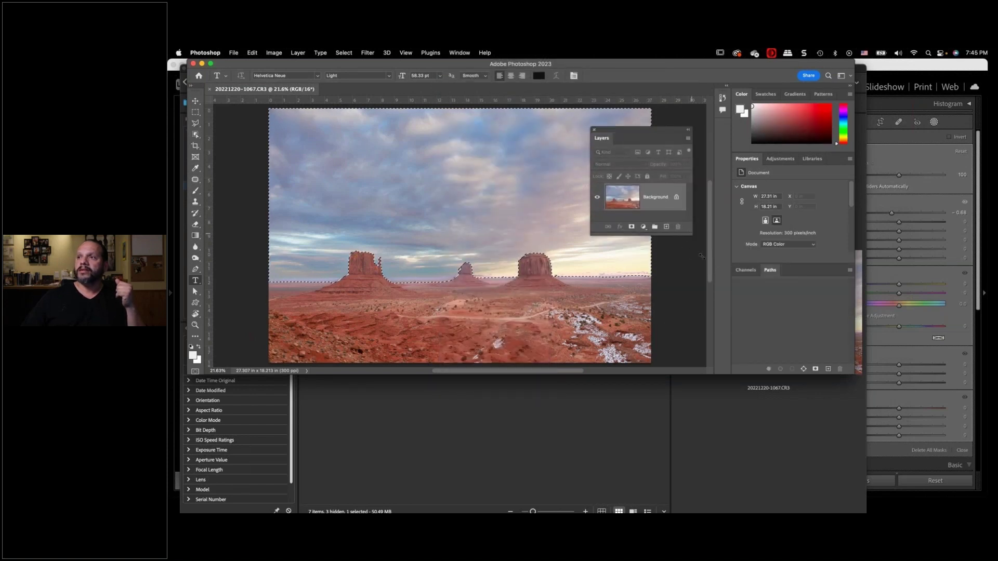
pyautogui.moveTo(692, 235); pyautogui.dragTo(783, 374)
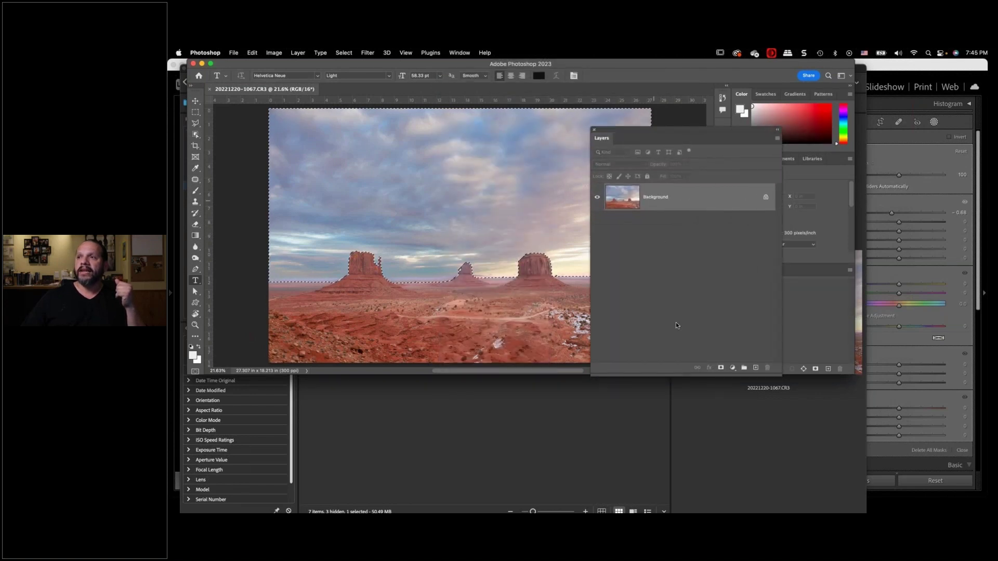
# Step: Add a Curves adjustment layer masked to the selected sky, and raise the black point to darken the sky strongly
pyautogui.click(733, 368)
pyautogui.click(737, 427)
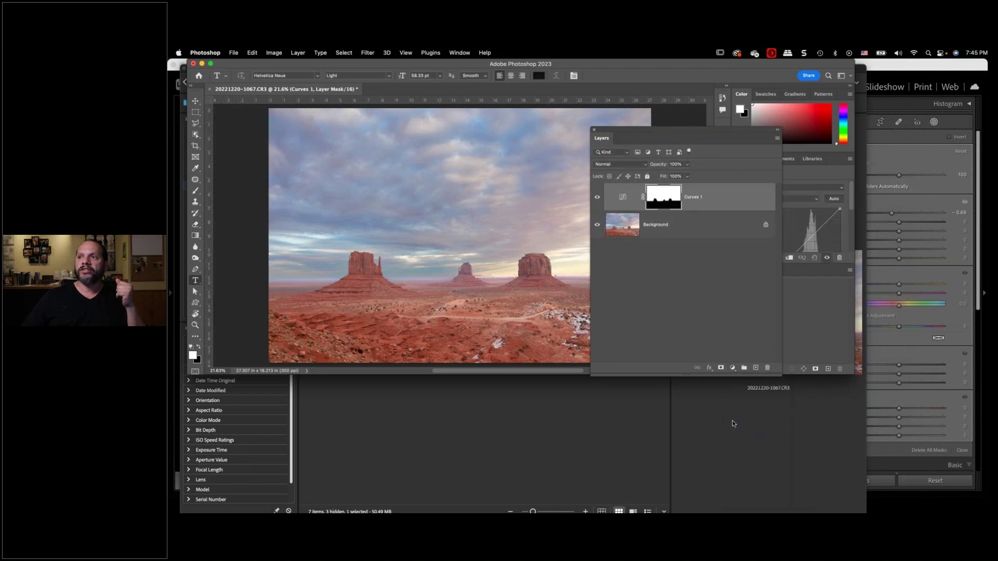
pyautogui.moveTo(807, 251); pyautogui.dragTo(825, 248)
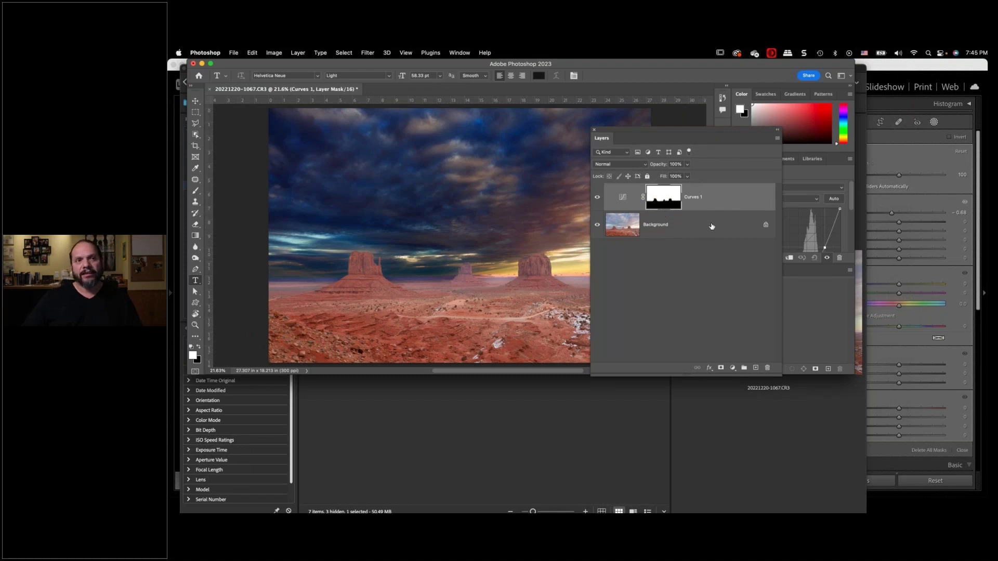
# Step: Remove the sky mask from the Curves adjustment layer and delete the layer itself
pyautogui.click(765, 227)
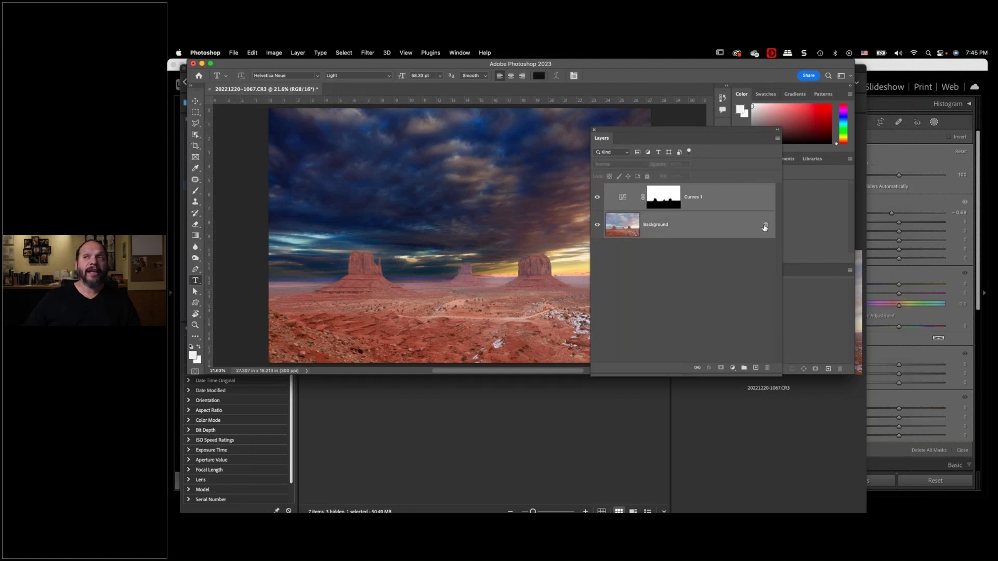
pyautogui.click(738, 208)
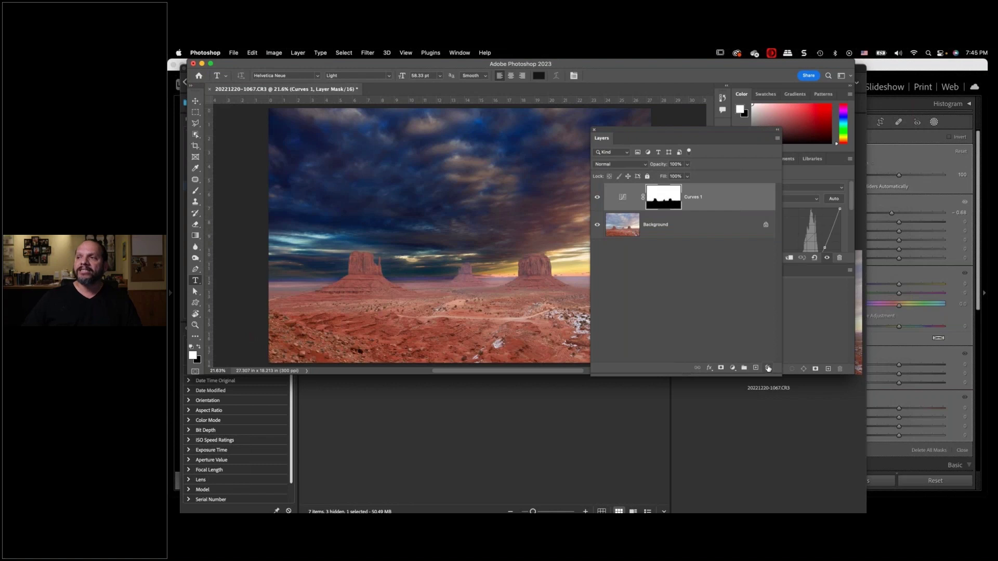
pyautogui.click(768, 368)
pyautogui.click(561, 211)
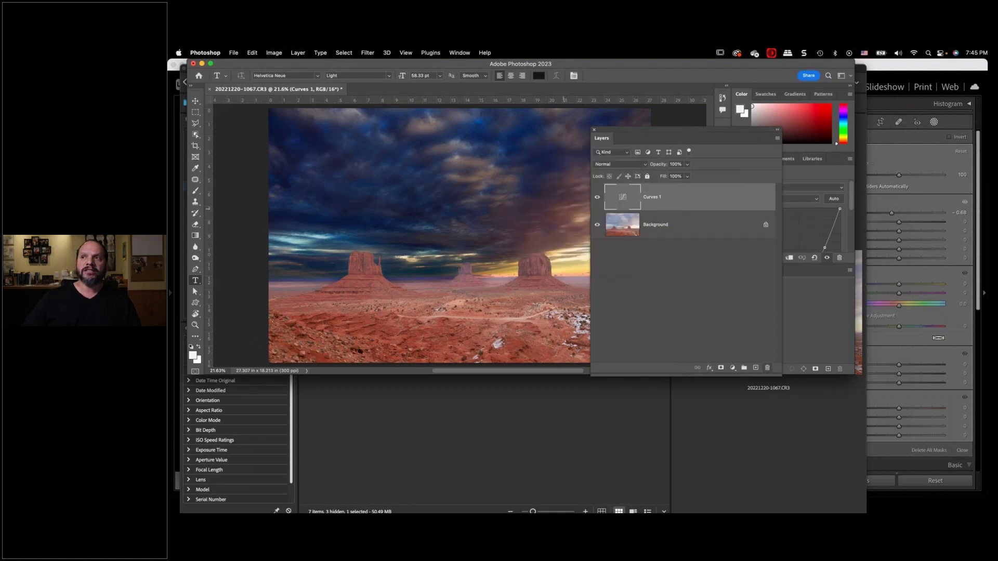
pyautogui.moveTo(713, 201); pyautogui.dragTo(766, 368)
# Step: Run the automatic Sky selection again on the Background layer
pyautogui.click(342, 52)
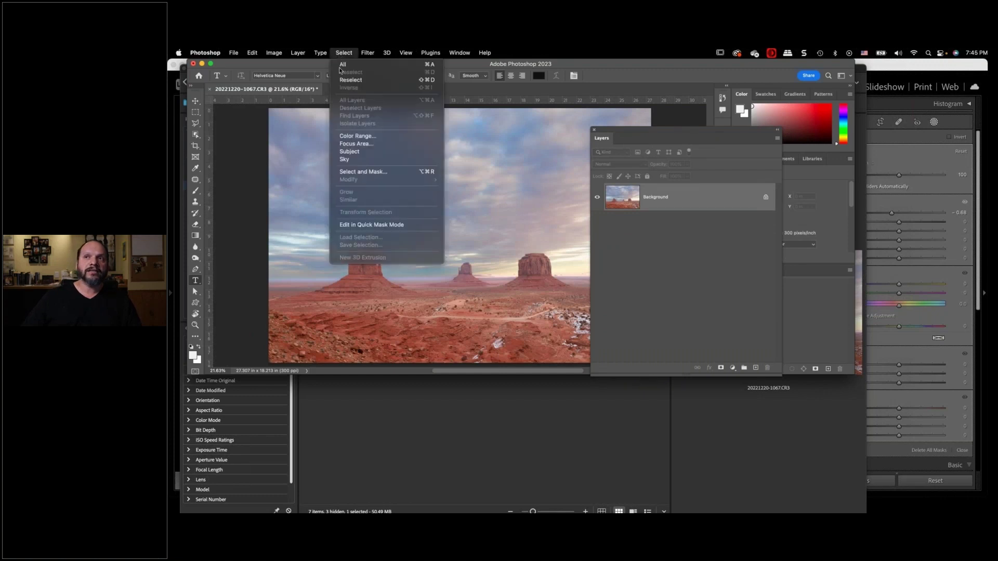
pyautogui.click(353, 161)
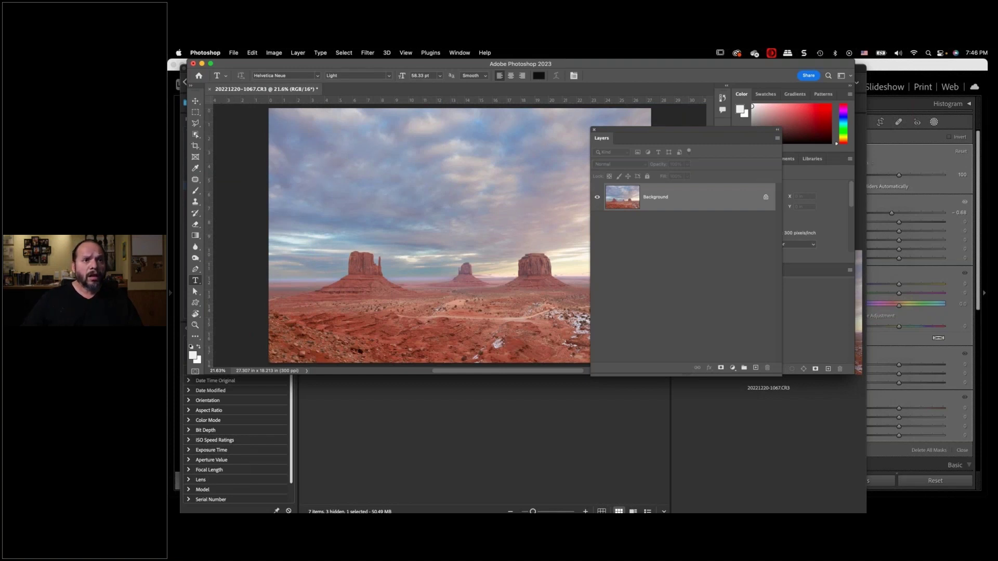
# Step: Switch to Adobe Bridge and from there back to the masked wedding photo in Lightroom Classic
pyautogui.press('super+Tab')
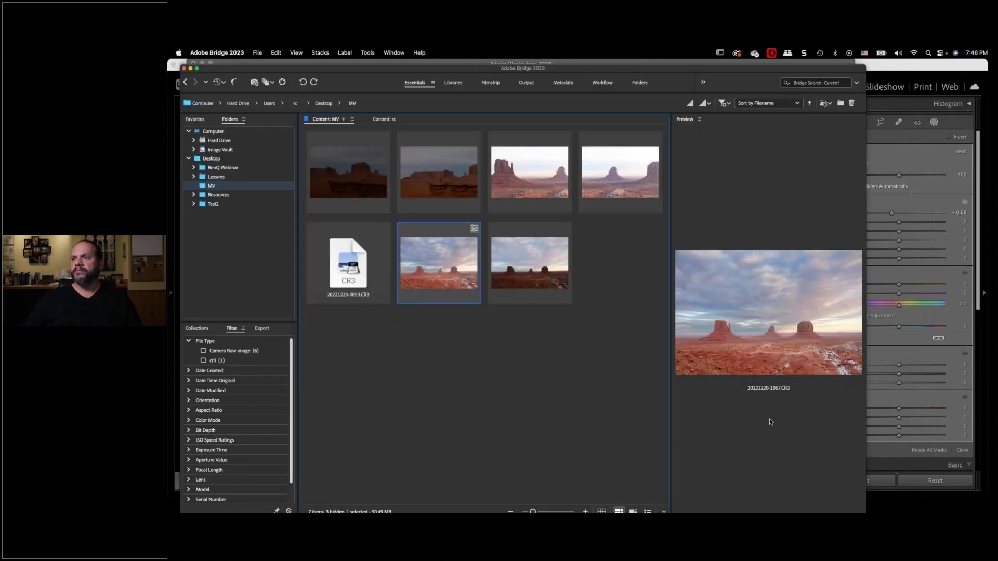
pyautogui.click(769, 419)
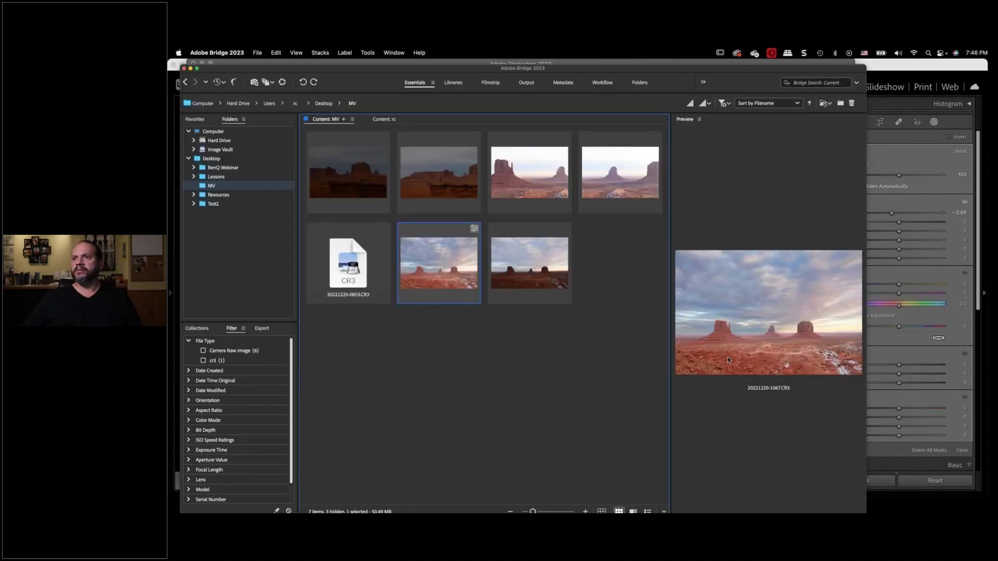
pyautogui.click(910, 74)
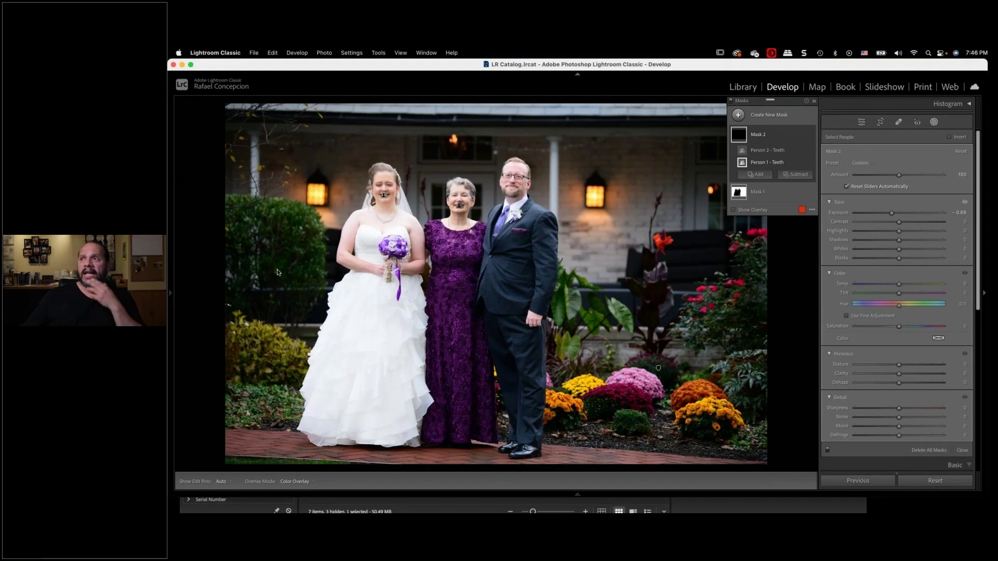
pyautogui.moveTo(802, 138)
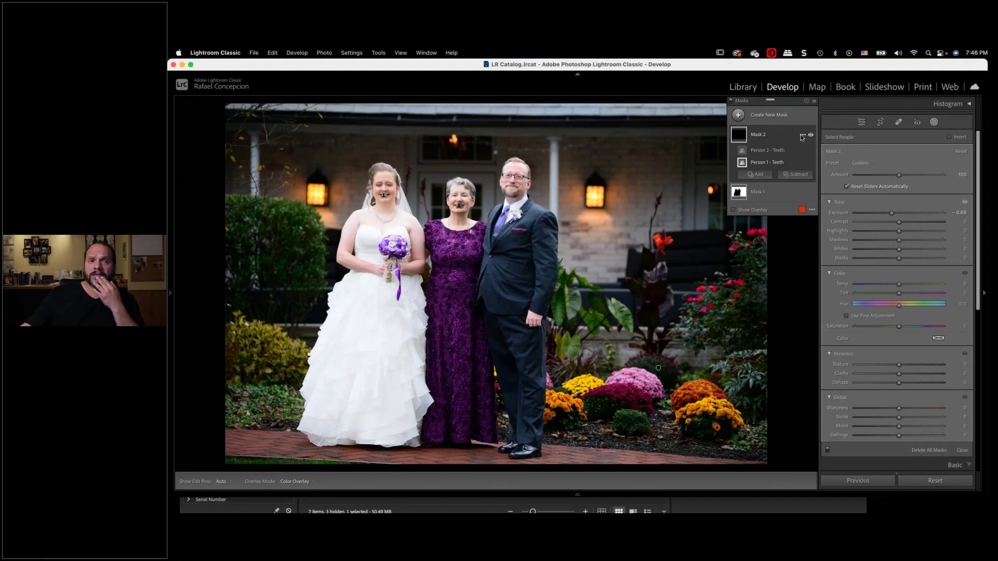
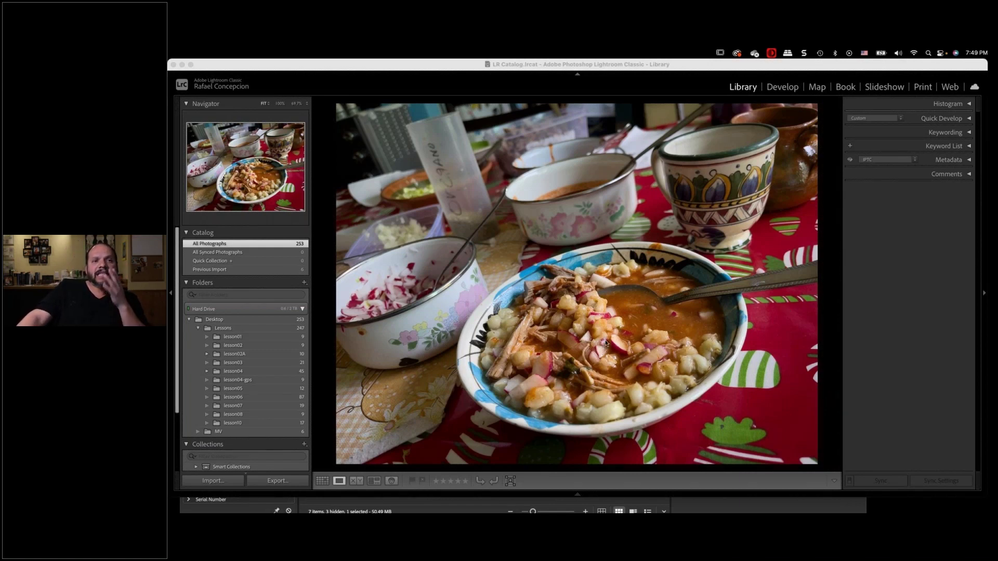
# Step: Try a Subject mask on the soup bowl photo in the Develop module, and delete that mask
pyautogui.click(791, 82)
pyautogui.click(934, 121)
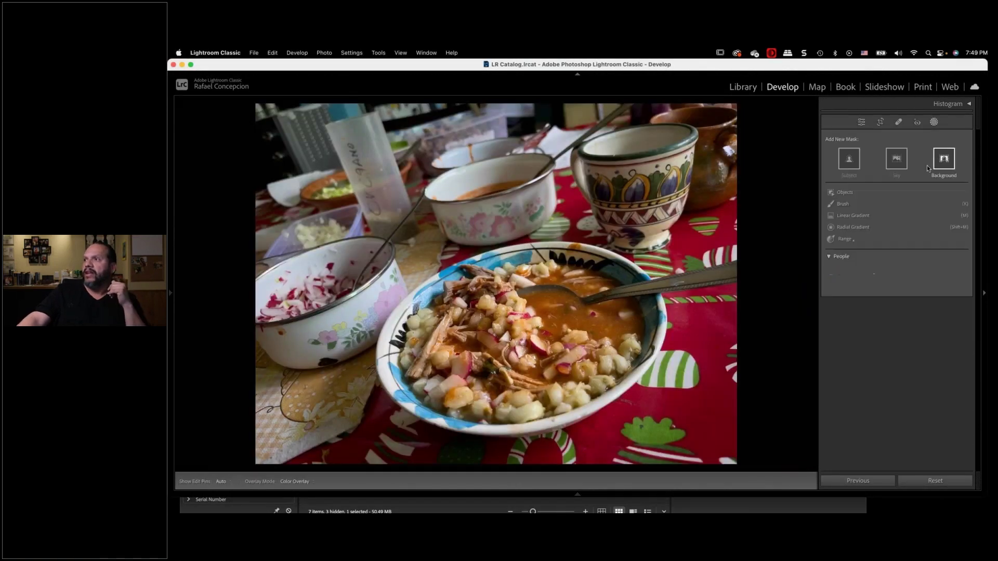
pyautogui.click(847, 163)
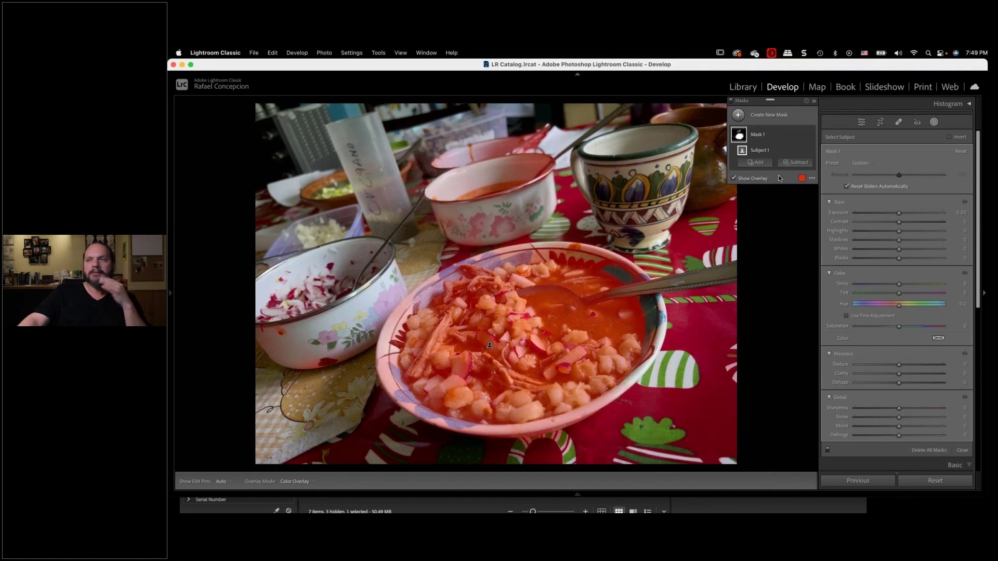
pyautogui.click(802, 135)
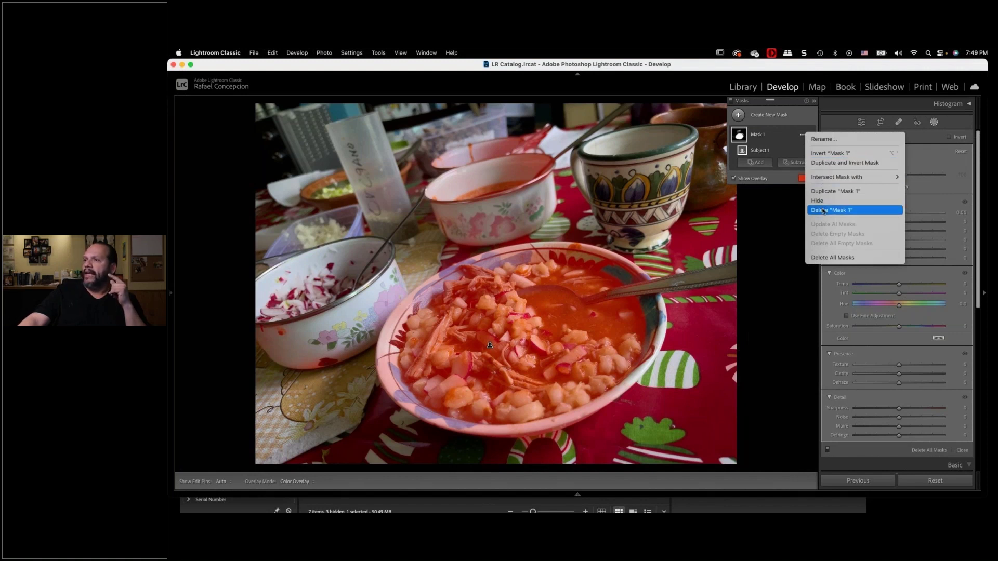
pyautogui.click(822, 211)
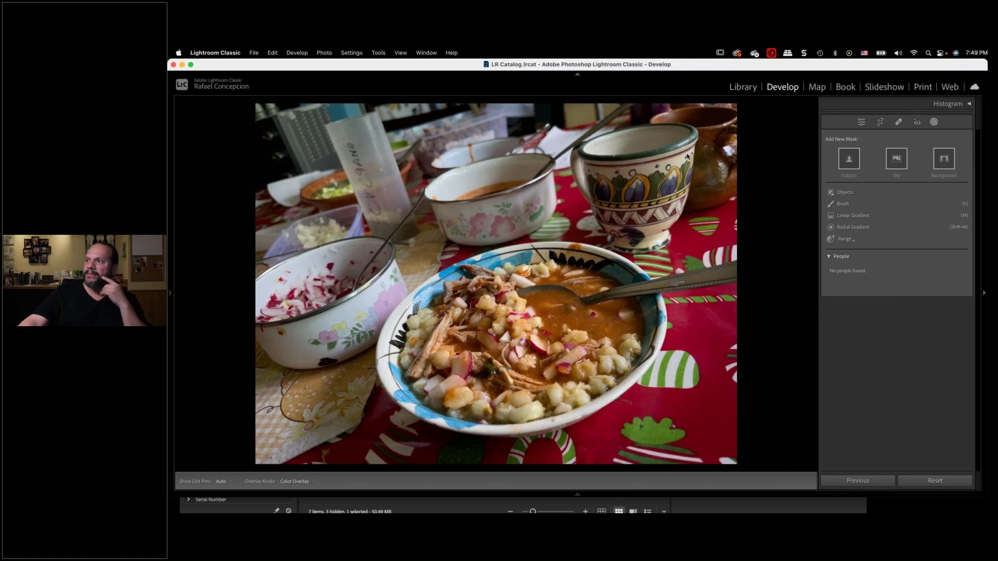
# Step: Create an Objects mask of the decorated cup on the soup photo using the rectangle select mode
pyautogui.click(845, 193)
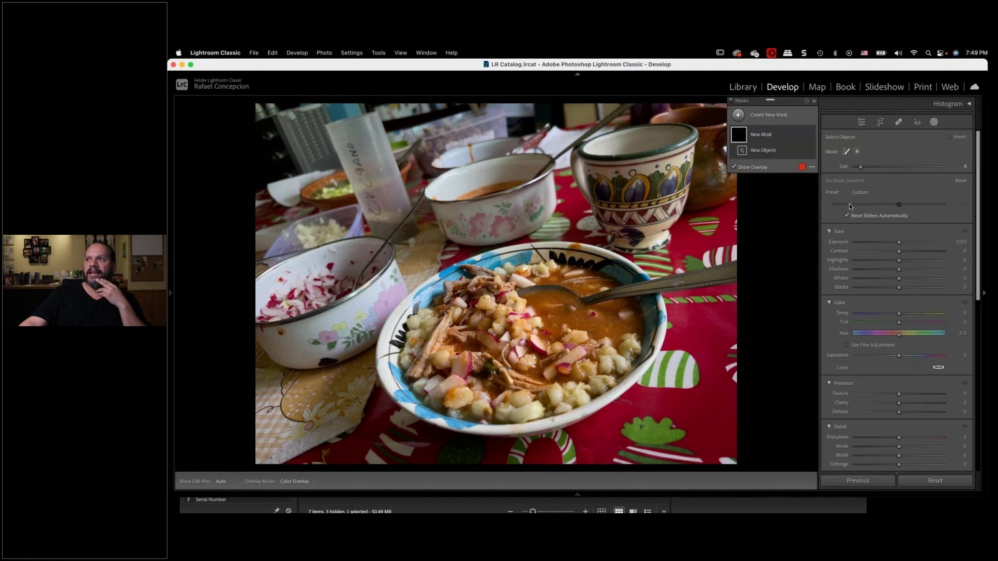
pyautogui.click(858, 152)
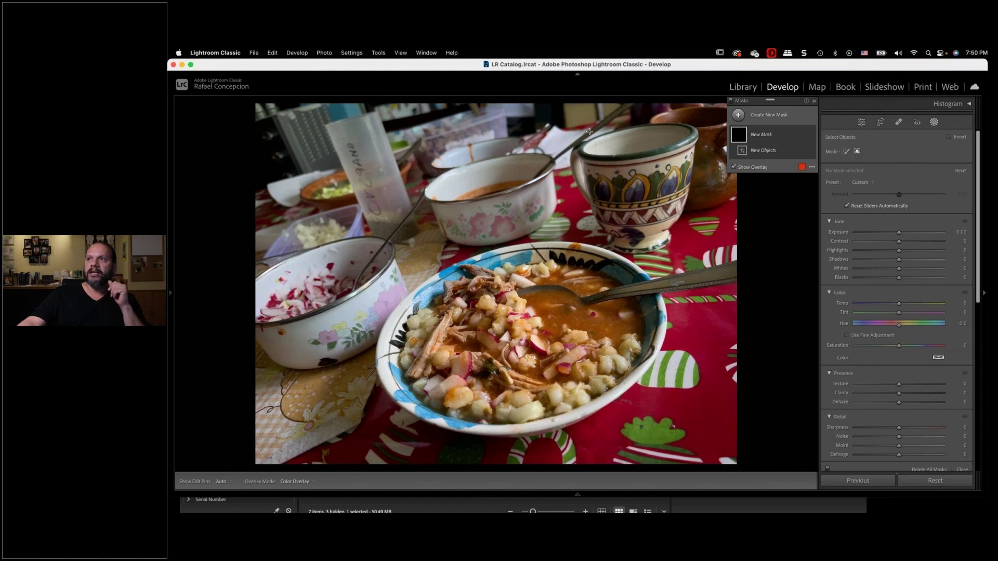
pyautogui.moveTo(566, 115); pyautogui.dragTo(704, 265)
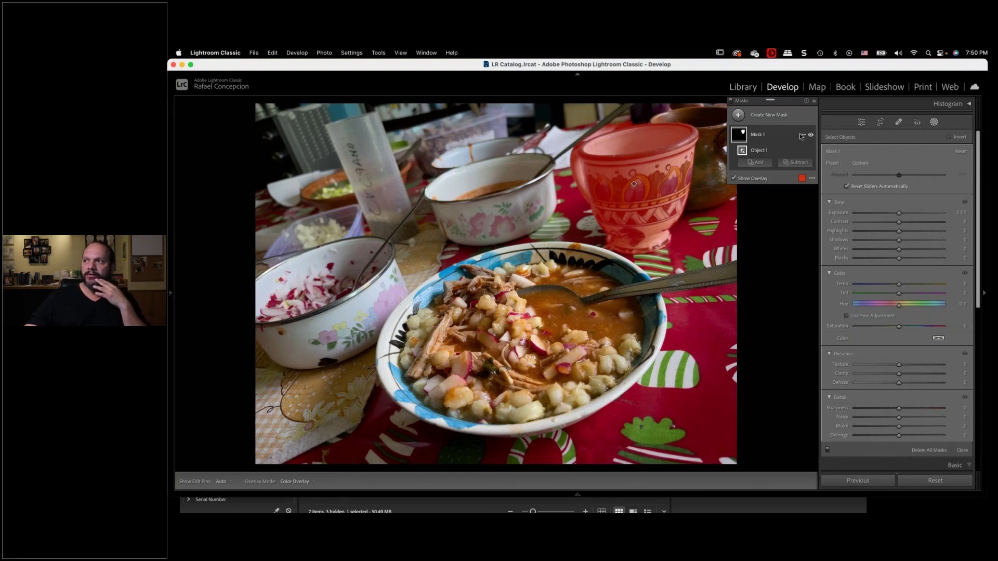
pyautogui.click(802, 136)
pyautogui.click(788, 138)
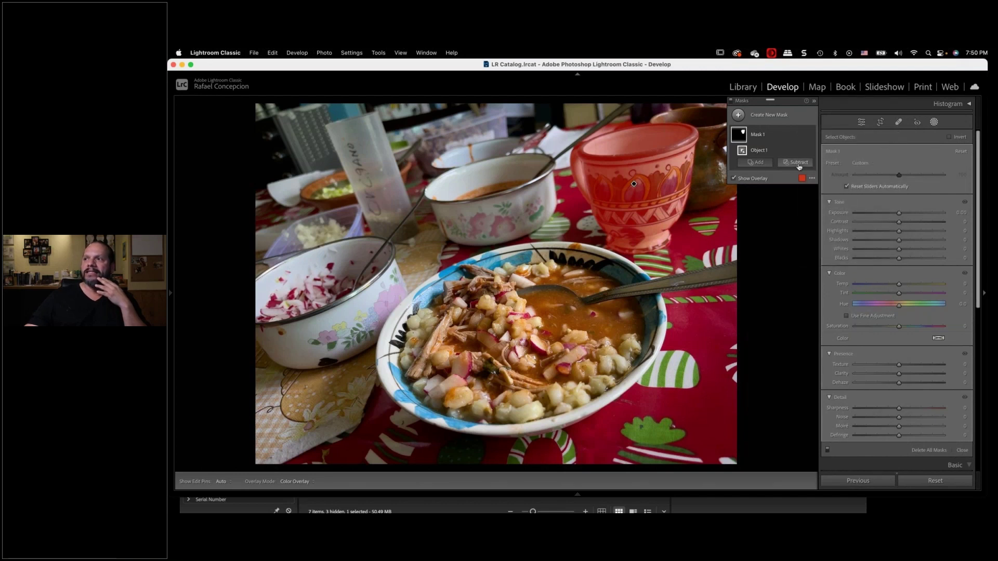
# Step: Add a subtracting brush of size 0.1 to the cup mask and set the mask's exposure to 0.73
pyautogui.click(798, 162)
pyautogui.click(801, 248)
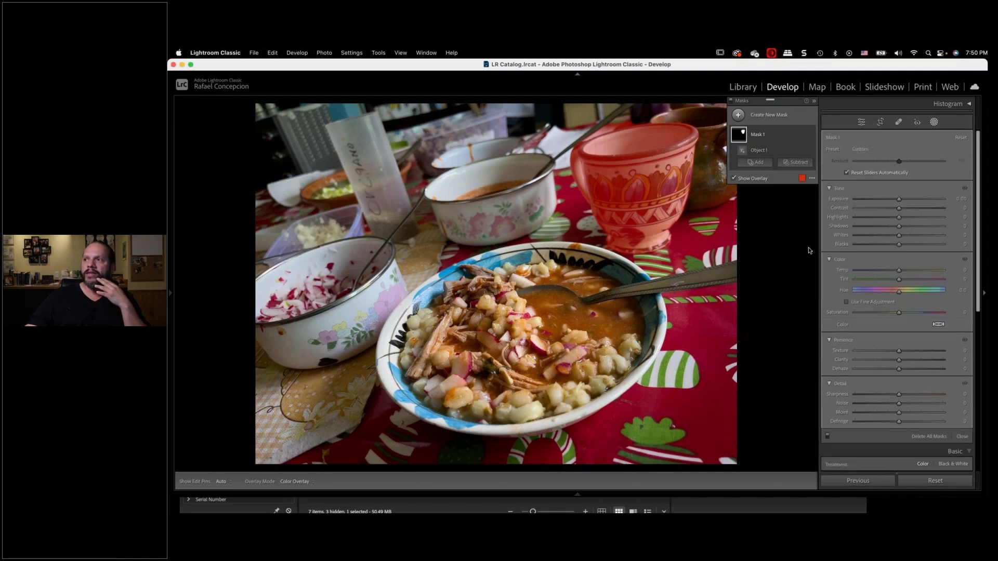
pyautogui.moveTo(865, 158); pyautogui.dragTo(854, 159)
pyautogui.press('h')
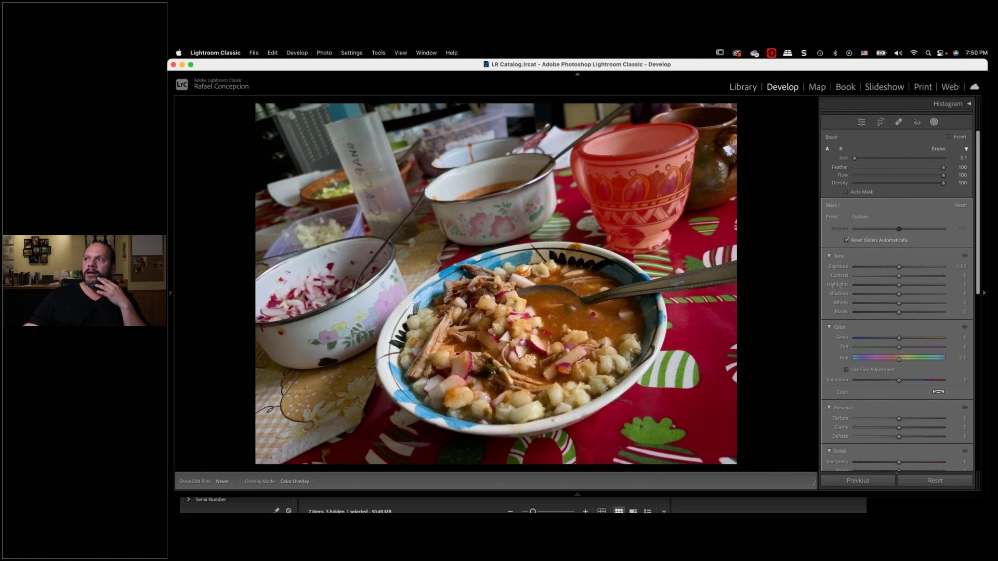
pyautogui.press('h')
pyautogui.moveTo(906, 268); pyautogui.dragTo(907, 272)
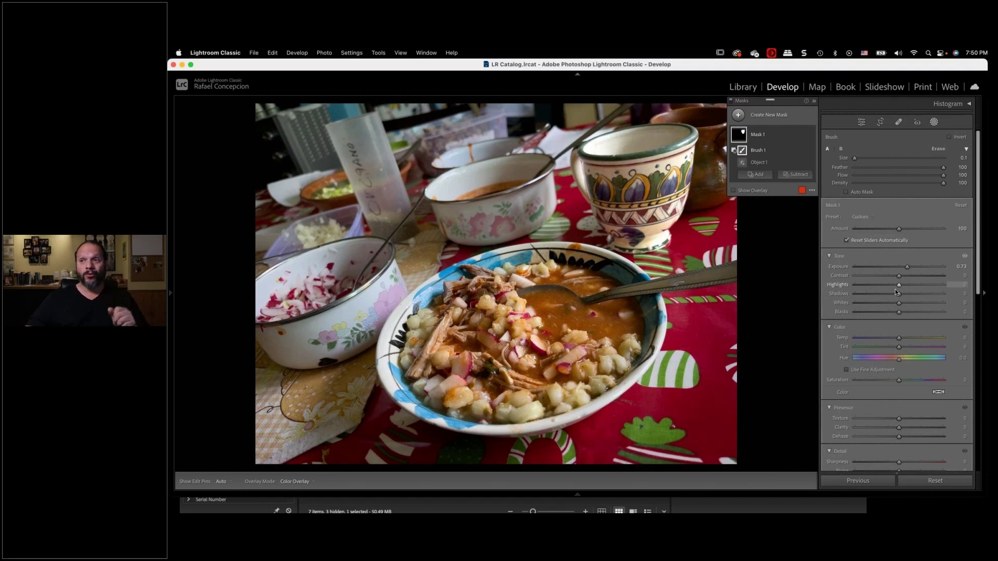
# Step: Create a second Objects mask around the tall plastic container and set its exposure to 1.07
pyautogui.click(768, 119)
pyautogui.click(791, 183)
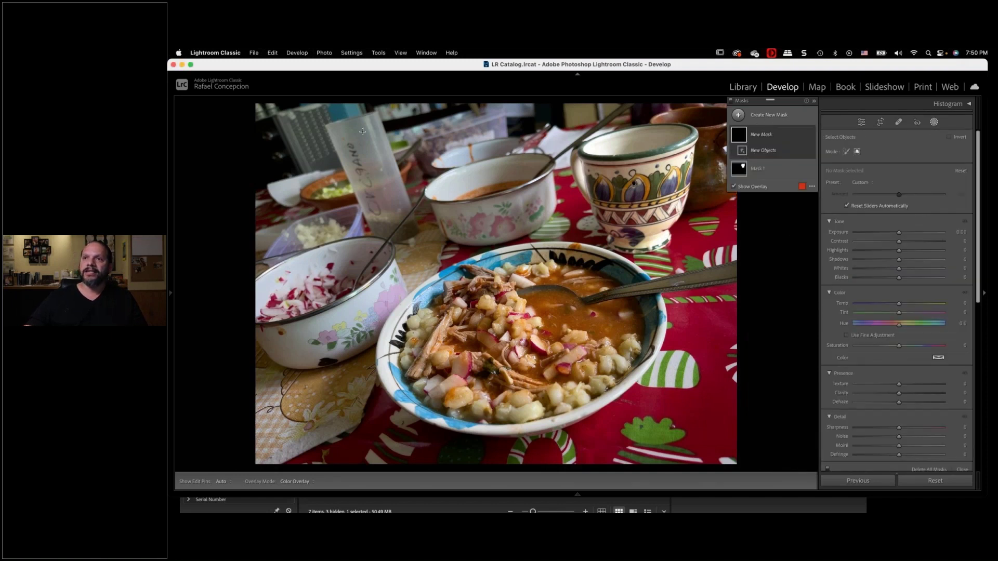
pyautogui.moveTo(321, 118); pyautogui.dragTo(430, 253)
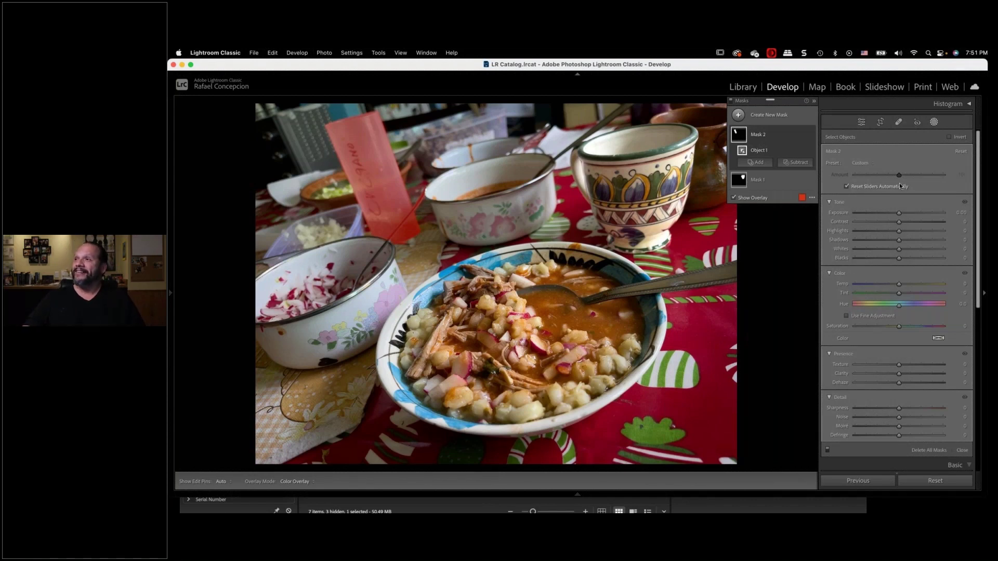
pyautogui.moveTo(899, 212); pyautogui.dragTo(911, 213)
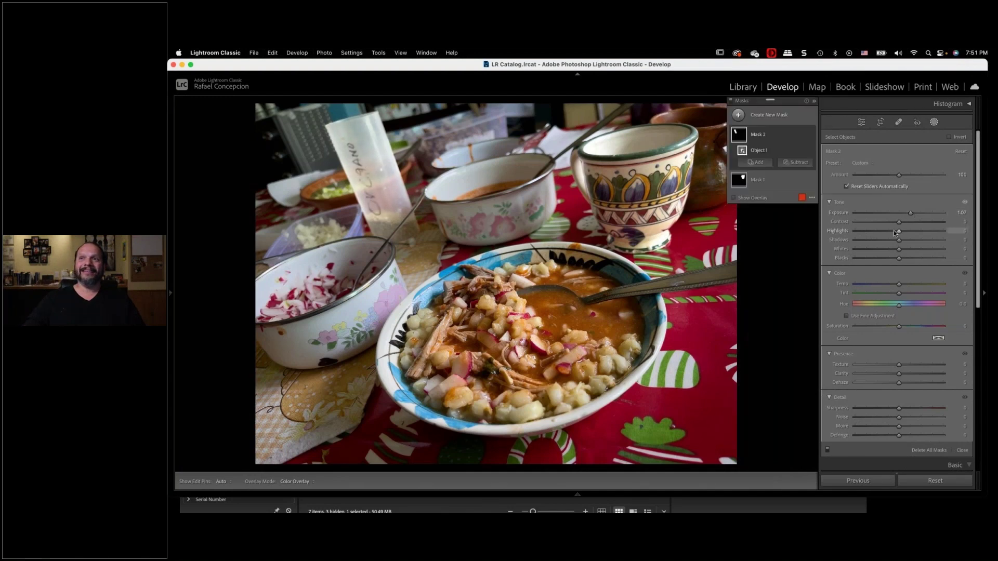
# Step: Open the New York State Fair sign photo from the library in the Develop module and view its existing subject mask
pyautogui.press('super+alt+1')
pyautogui.scroll(10, 539, 298)
pyautogui.scroll(3, 573, 293)
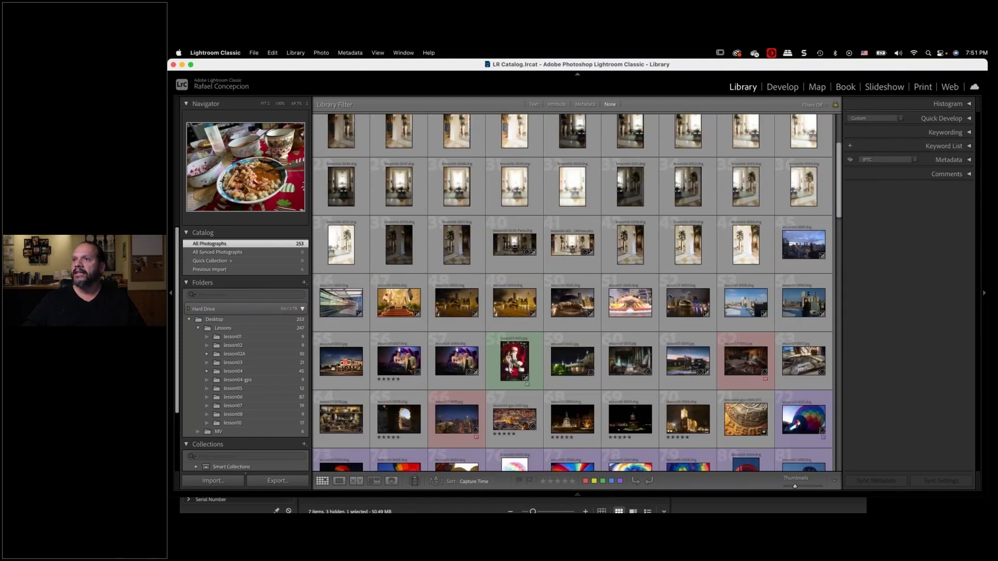
pyautogui.scroll(-10, 573, 293)
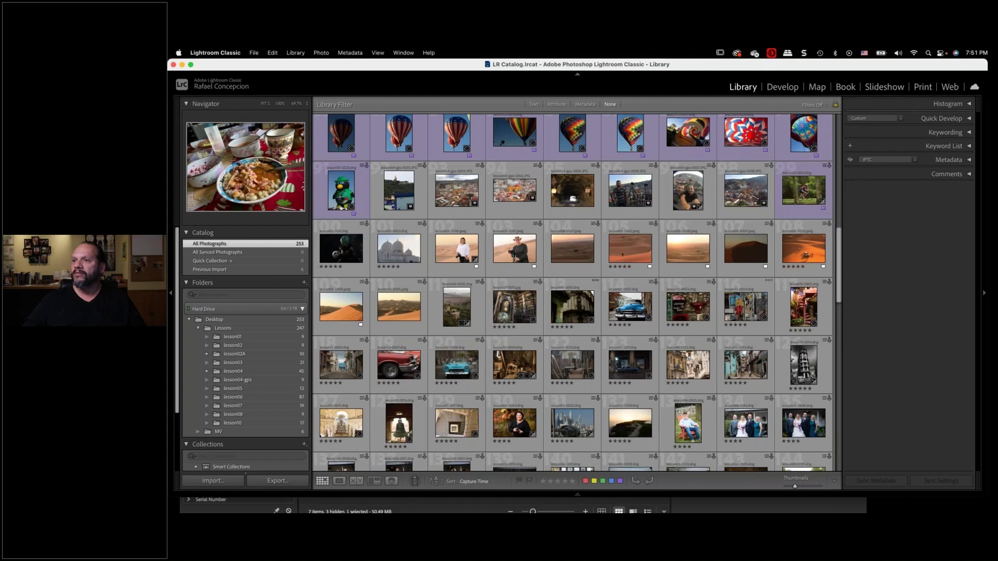
pyautogui.scroll(-6, 572, 302)
pyautogui.doubleClick(572, 302)
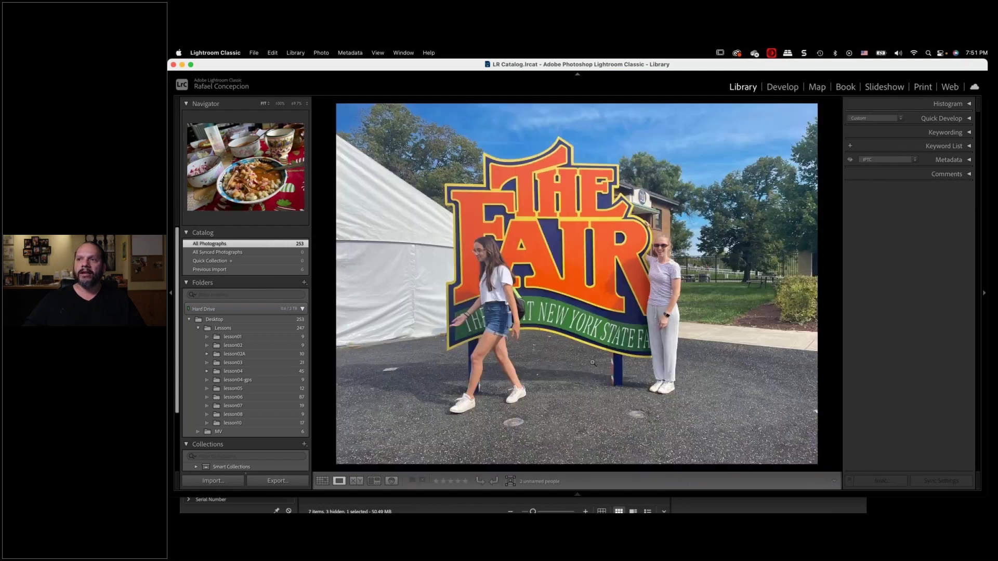
pyautogui.click(782, 88)
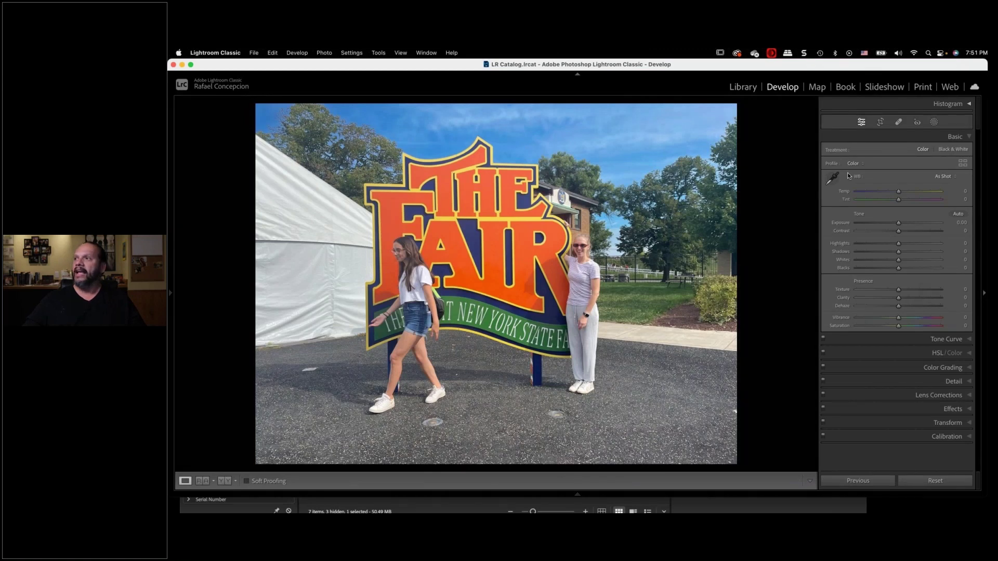
pyautogui.click(935, 122)
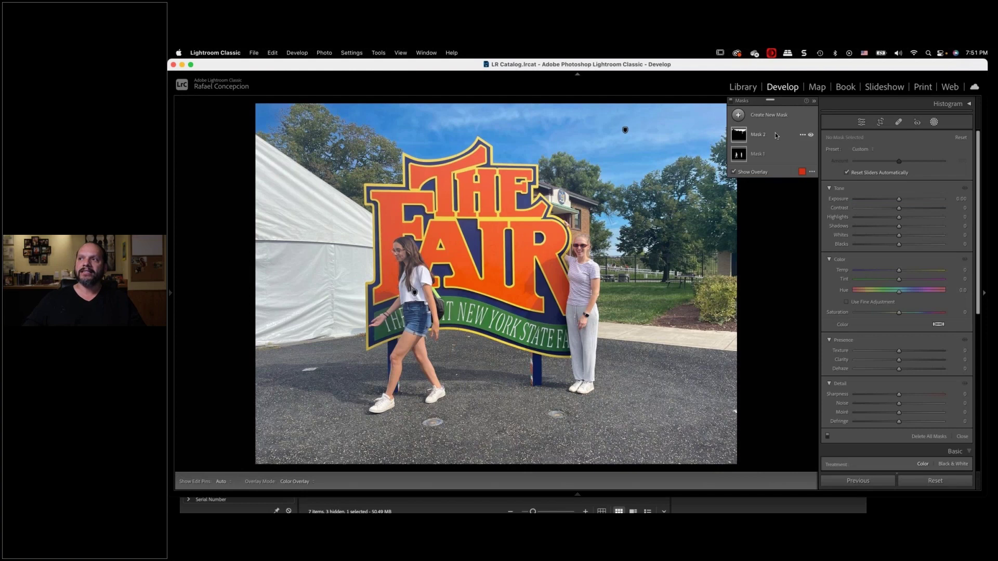
pyautogui.click(769, 154)
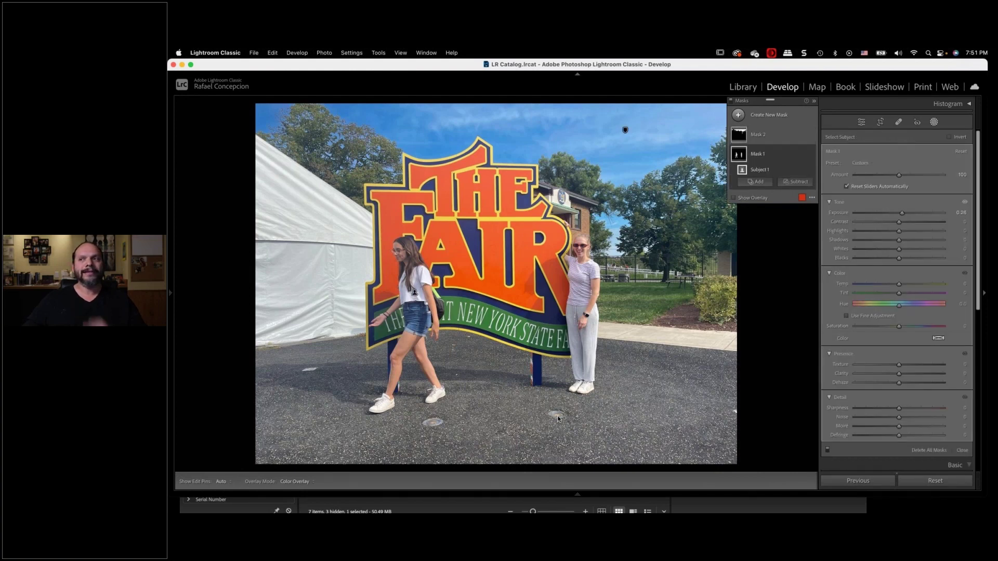
# Step: Add a linear gradient mask over the lower part of the fair photo and set its exposure to -2.43
pyautogui.click(770, 118)
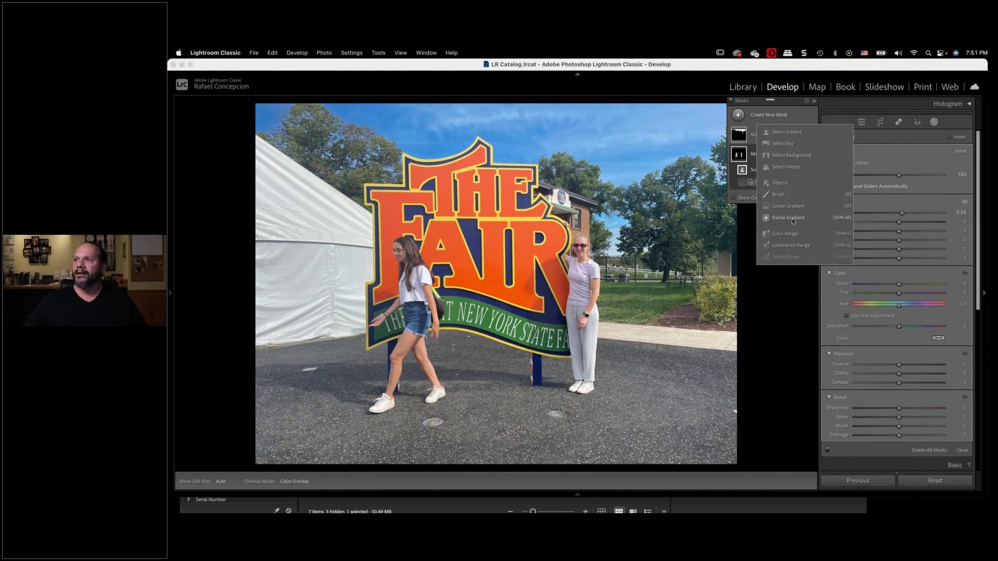
pyautogui.click(793, 205)
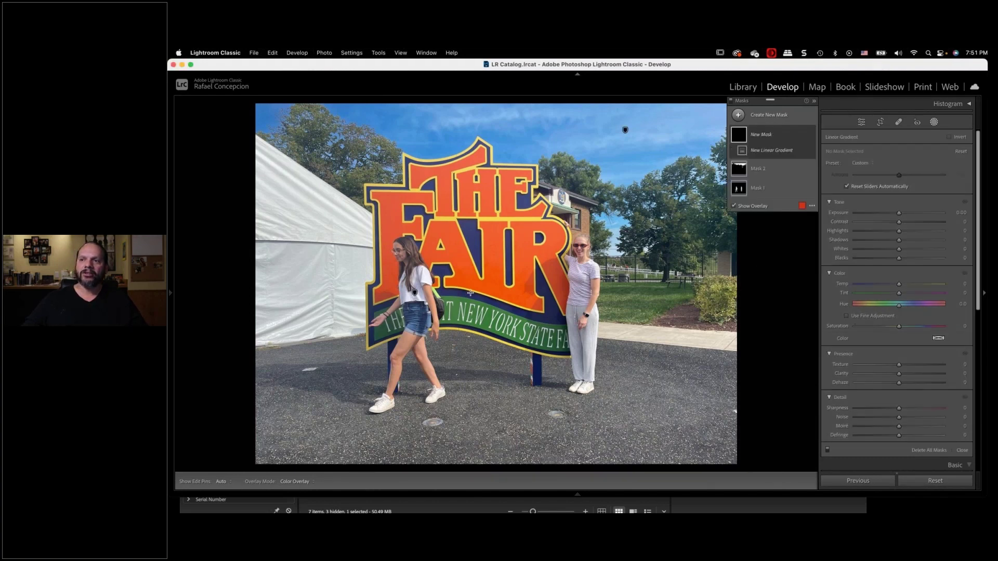
pyautogui.moveTo(470, 294); pyautogui.dragTo(470, 249)
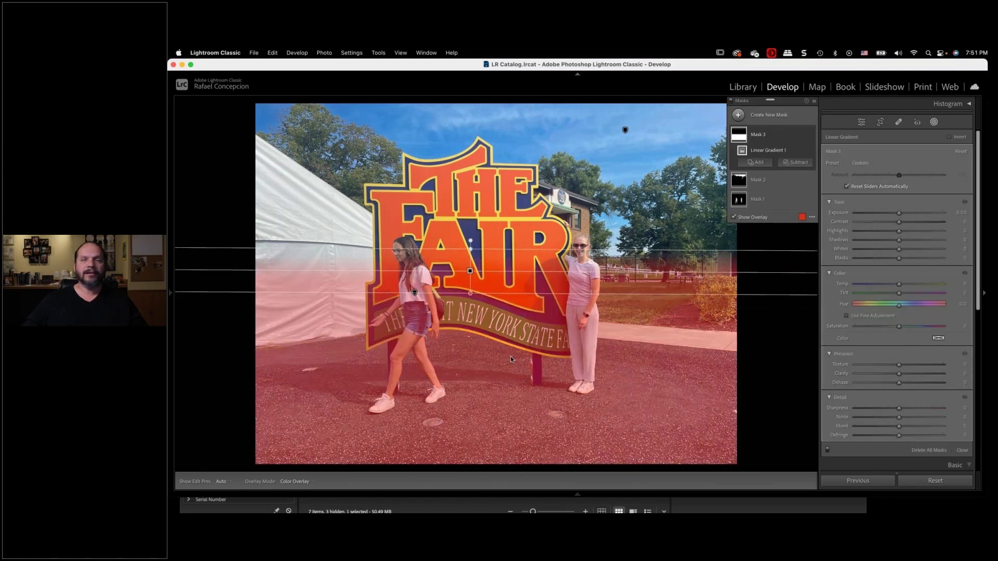
pyautogui.moveTo(898, 212); pyautogui.dragTo(872, 213)
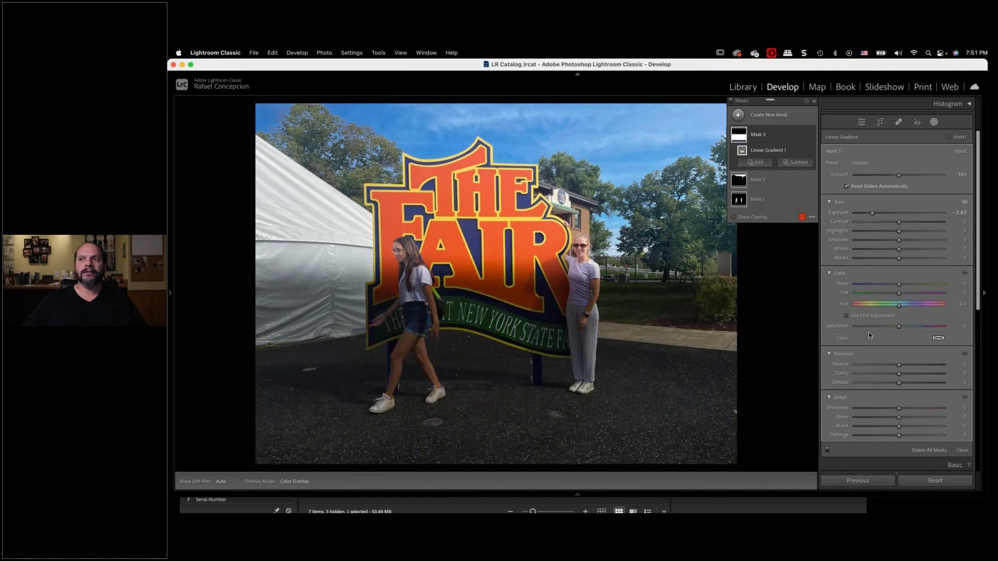
# Step: Subtract the two people from the gradient mask with Select Subject, and the fair sign with an Objects rectangle
pyautogui.moveTo(777, 149)
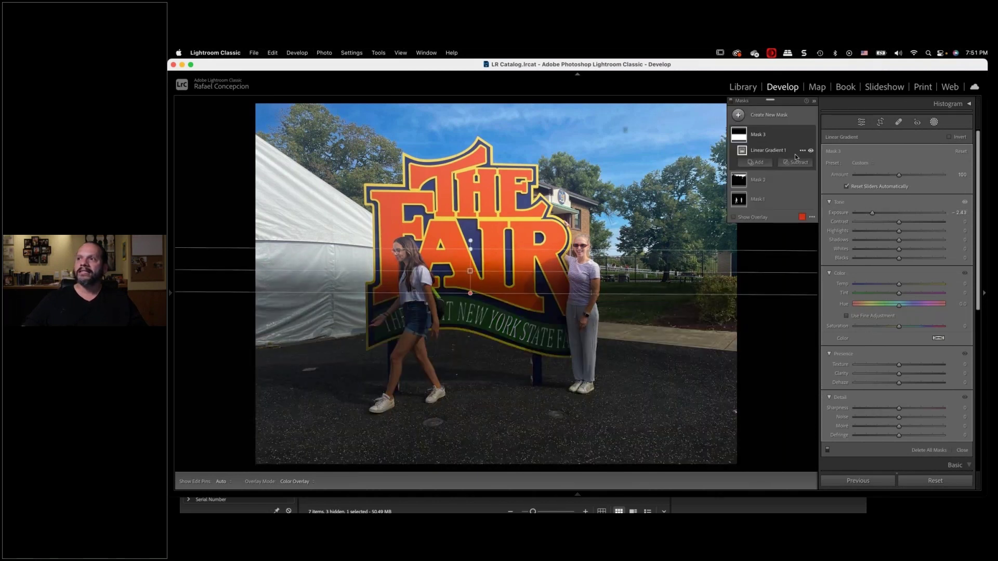
pyautogui.click(795, 162)
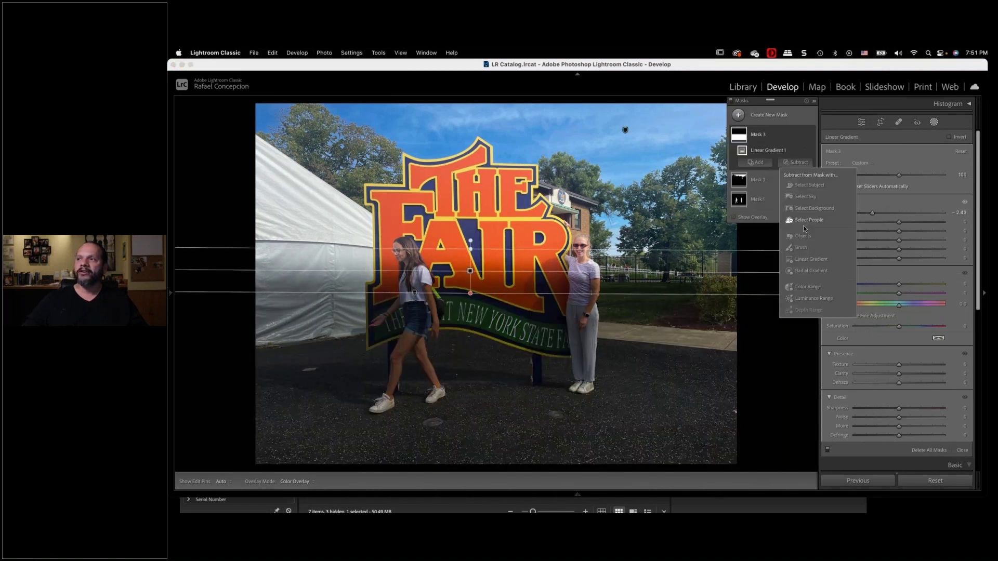
pyautogui.click(820, 185)
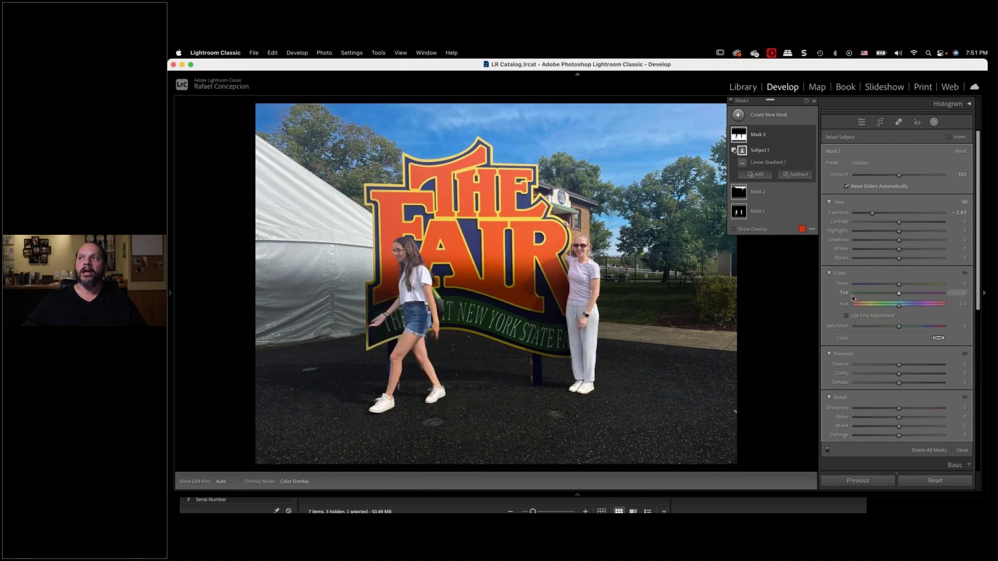
pyautogui.click(796, 174)
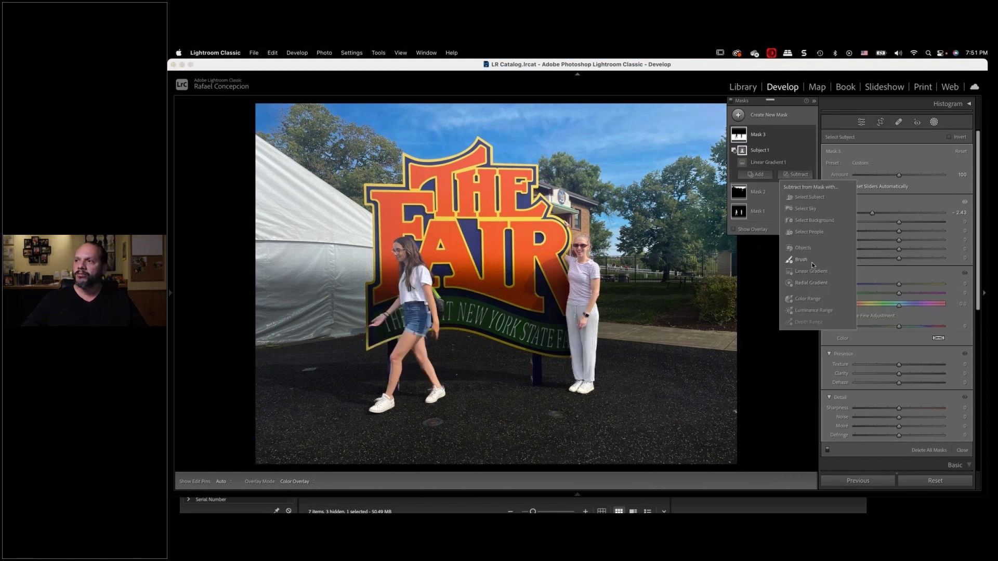
pyautogui.click(803, 248)
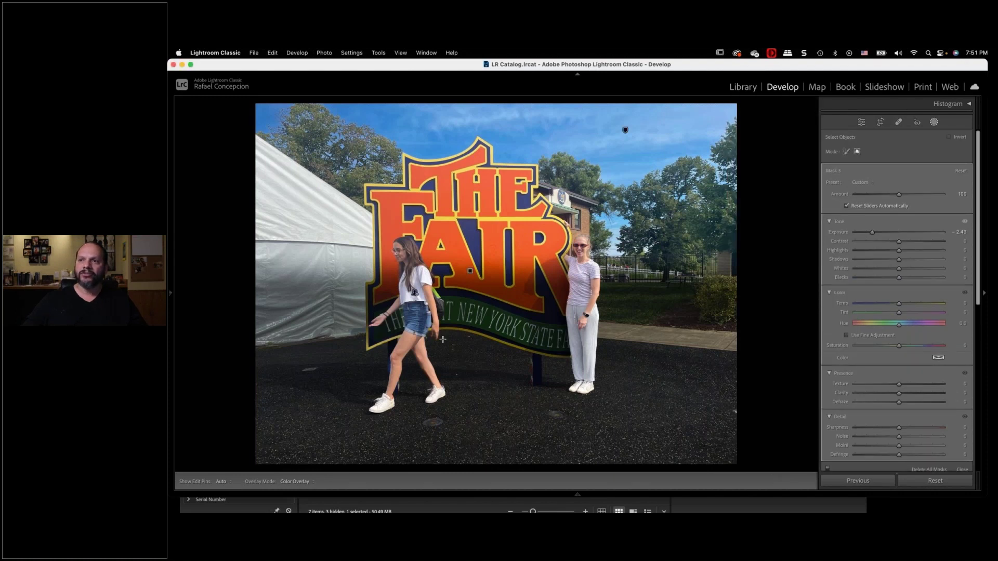
pyautogui.moveTo(364, 210); pyautogui.dragTo(598, 364)
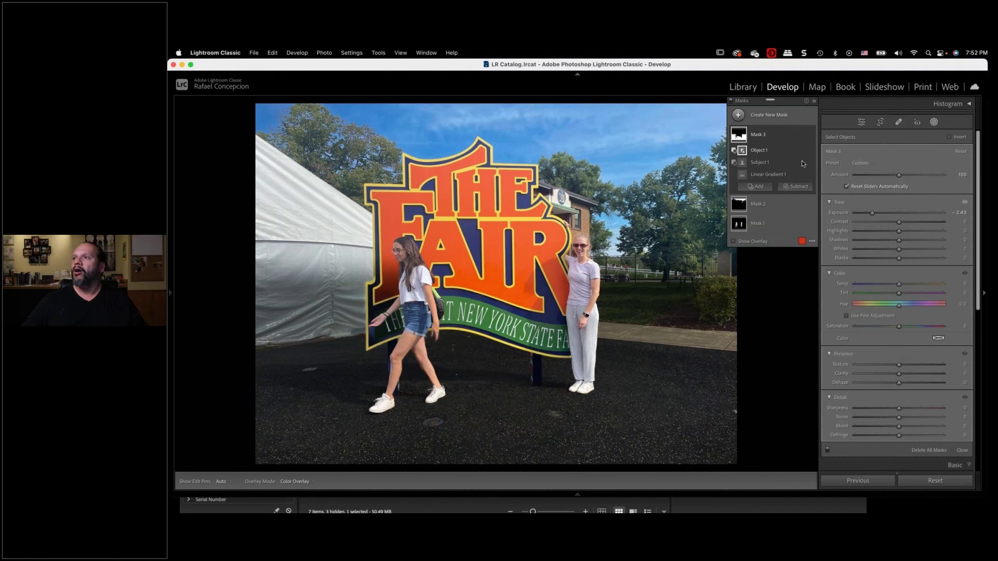
# Step: Subtract the white tent from the gradient mask as another object and set the mask's exposure to -1.69
pyautogui.click(796, 186)
pyautogui.click(810, 264)
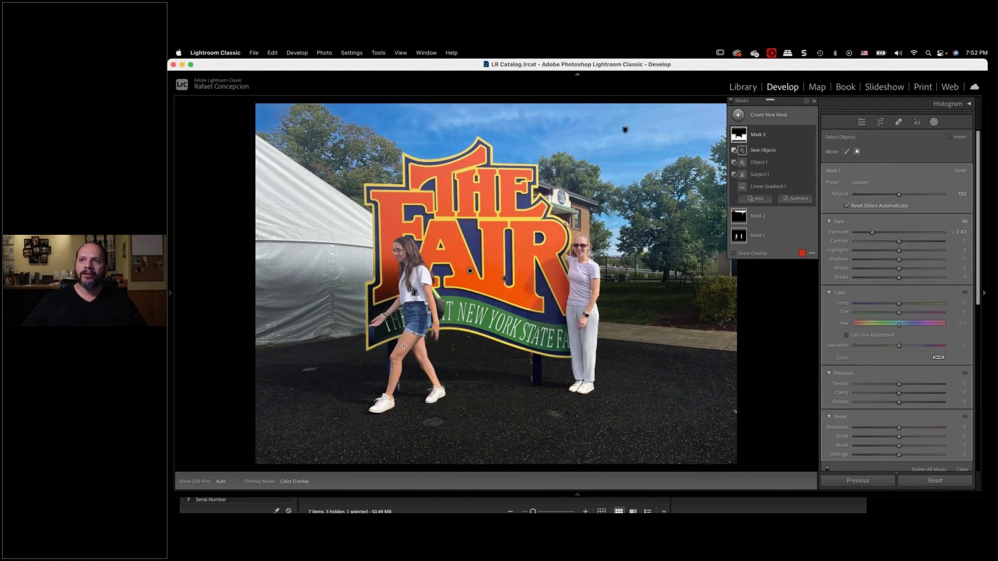
pyautogui.moveTo(394, 335)
pyautogui.mouseDown()
pyautogui.moveTo(223, 174)
pyautogui.moveTo(442, 275)
pyautogui.mouseUp()
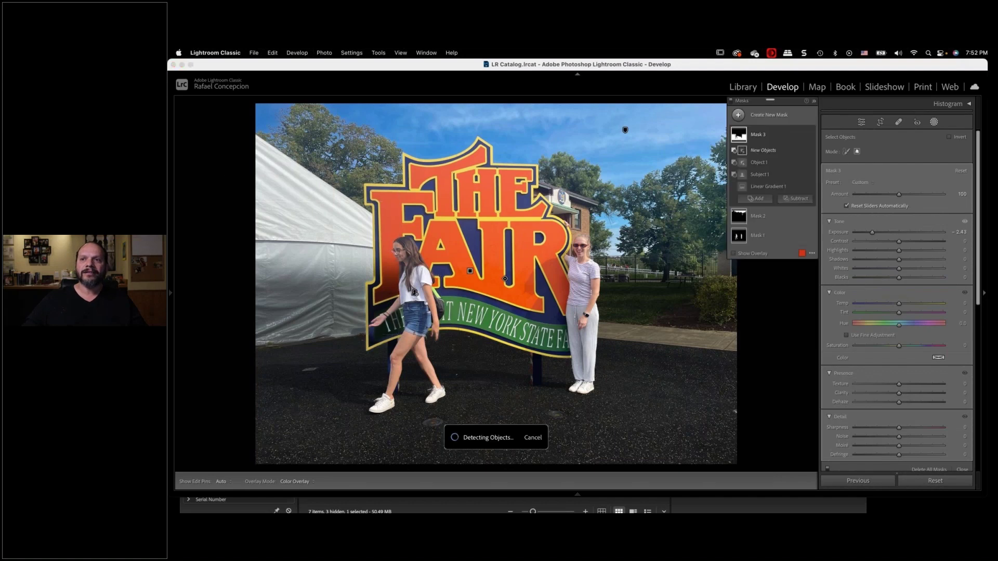
pyautogui.moveTo(873, 212); pyautogui.dragTo(880, 213)
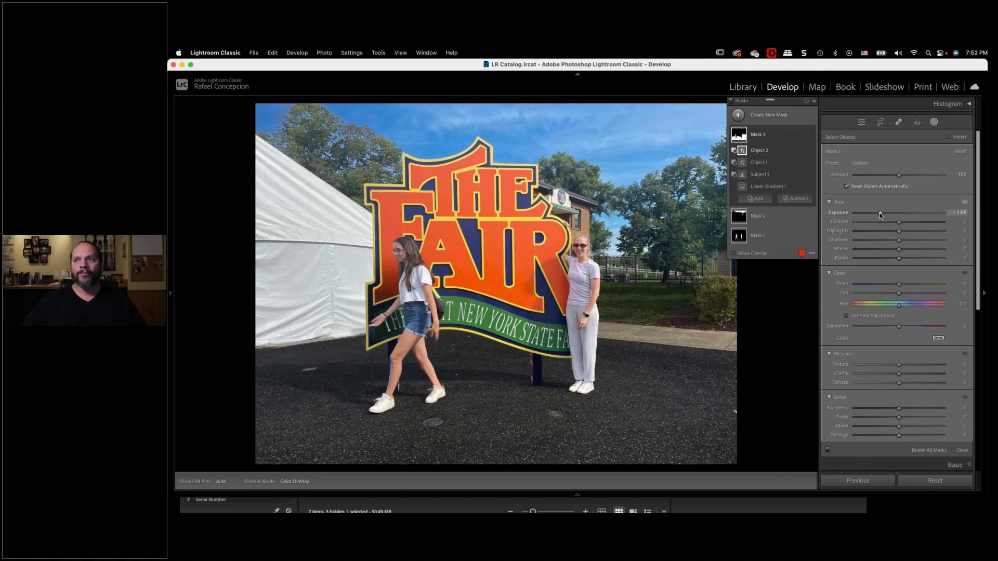
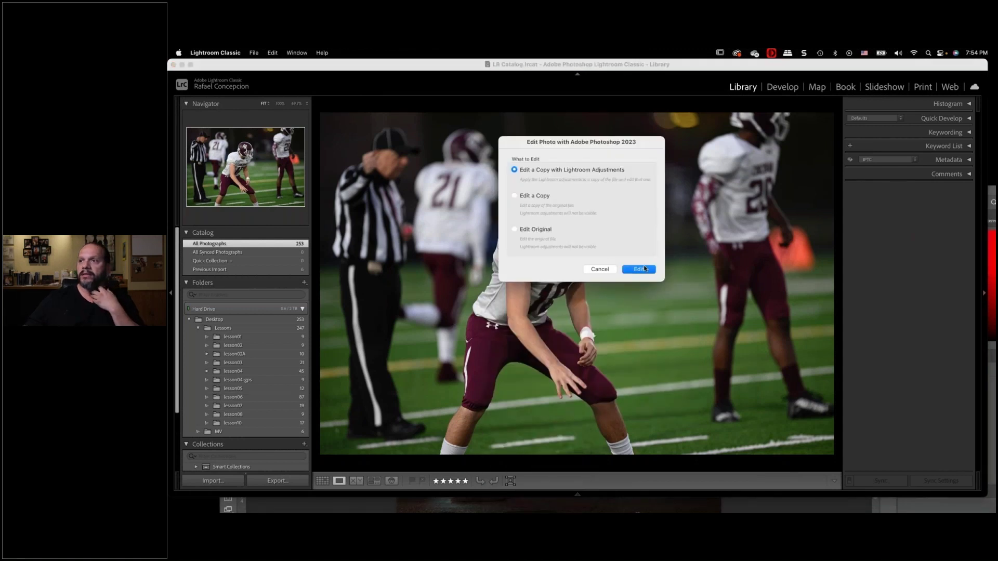
# Step: Open the football photo in Photoshop as a copy with Lightroom adjustments, and switch through the open documents to lesson10-0011.dng
pyautogui.click(645, 268)
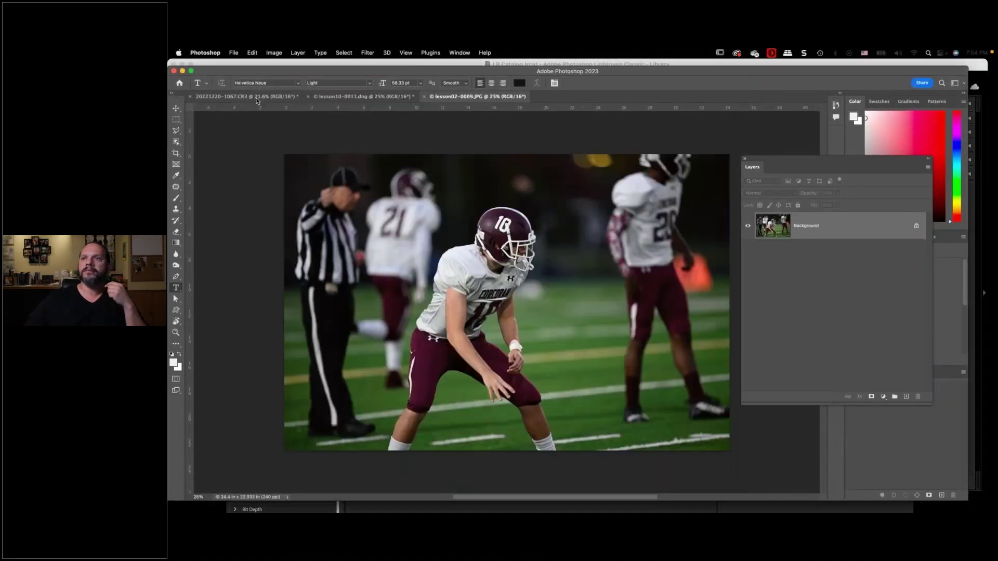
pyautogui.click(349, 97)
pyautogui.click(299, 96)
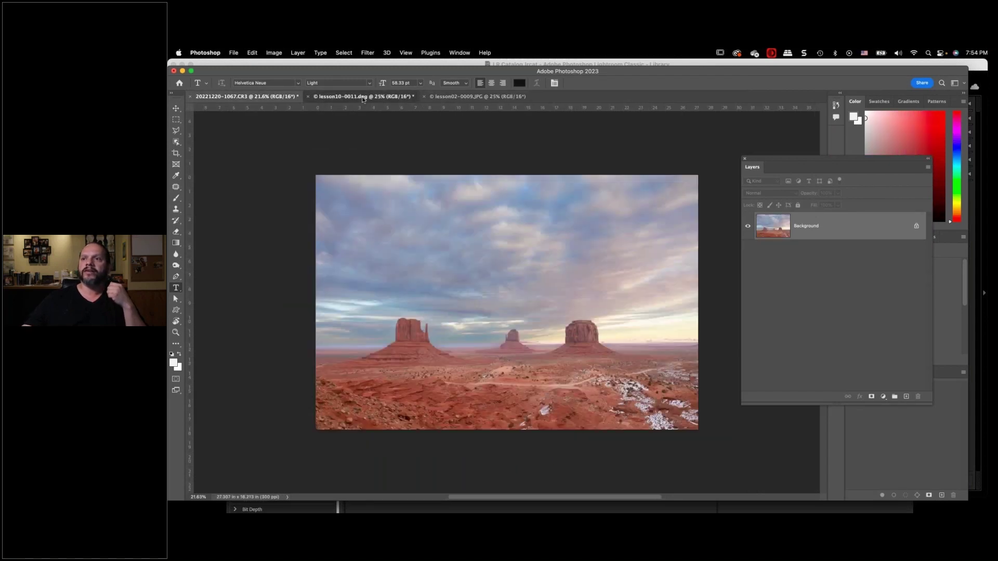
pyautogui.click(374, 97)
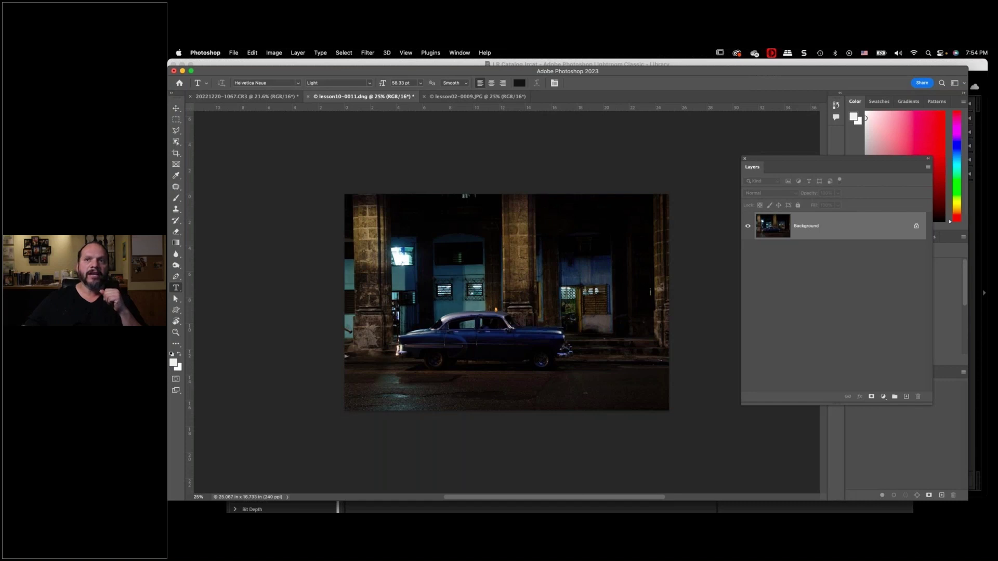
# Step: Select the crouching football player in lesson02-0009.JPG with the Object Selection tool
pyautogui.click(177, 142)
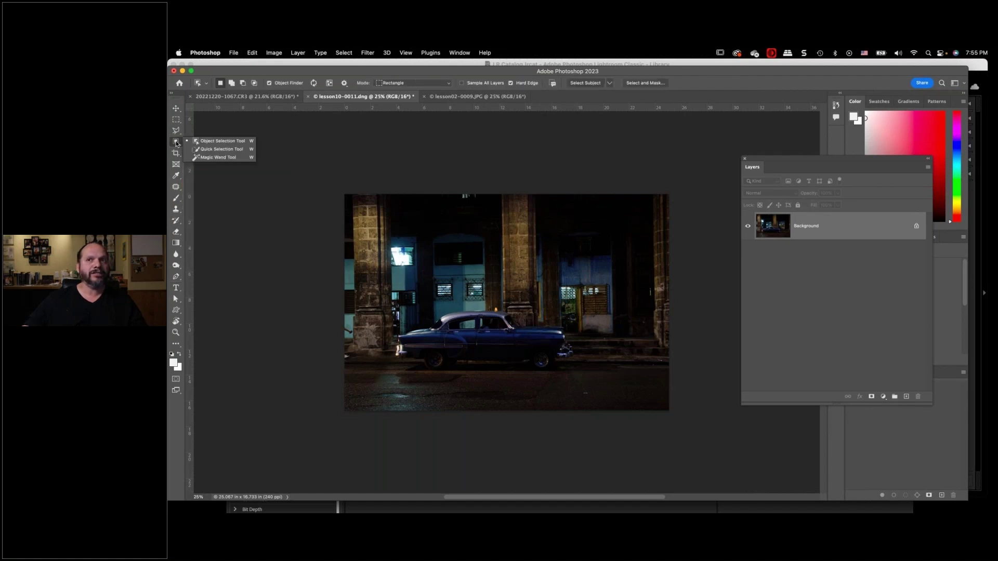
pyautogui.click(239, 145)
pyautogui.click(454, 101)
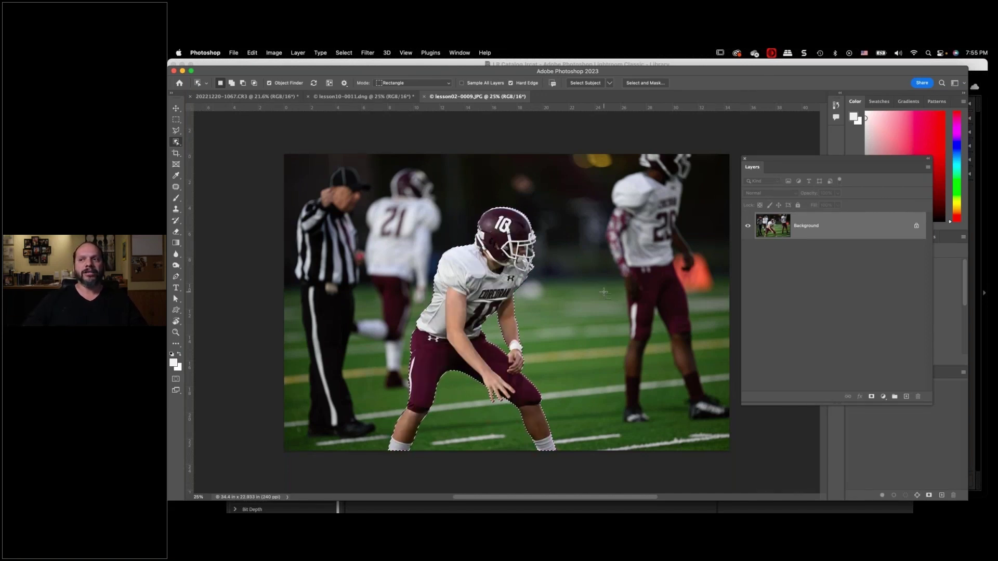
# Step: Select the standing player on the far side of the crouching one with the Object Selection tool, and clear the selection
pyautogui.click(650, 211)
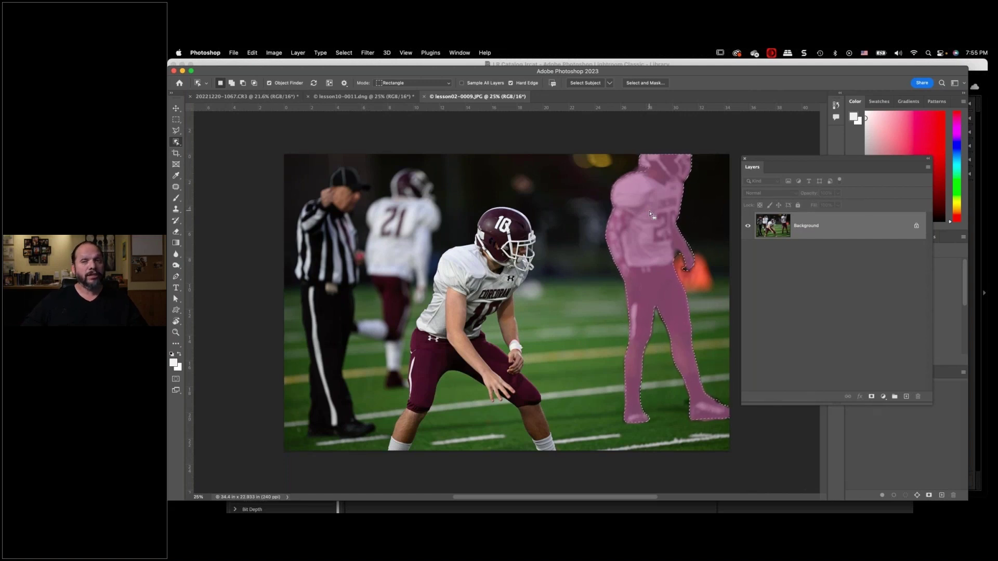
pyautogui.press('super+d')
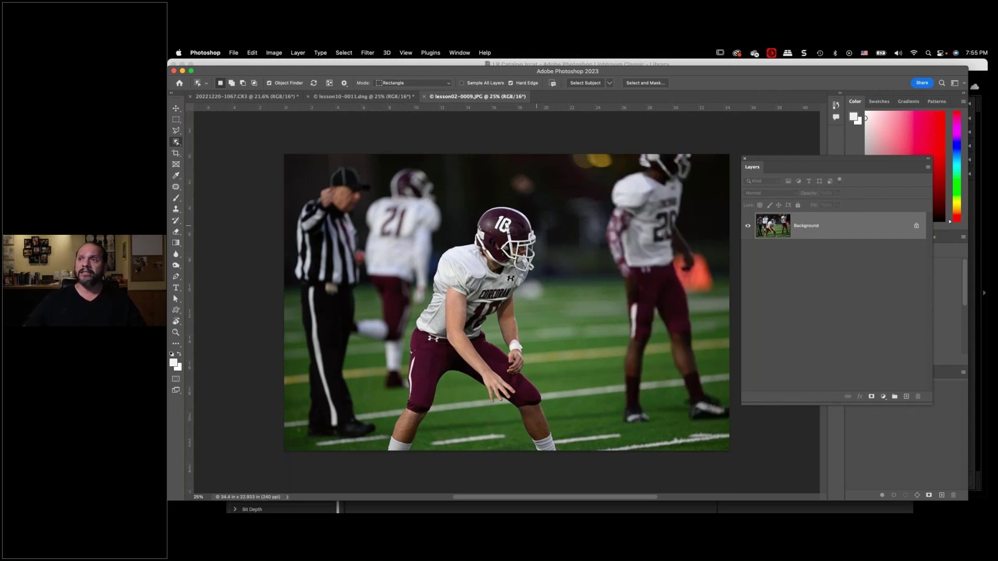
# Step: Select the crouching player's helmet with an Object Selection rectangle and try to refine the selection around the collar
pyautogui.moveTo(466, 204); pyautogui.dragTo(546, 276)
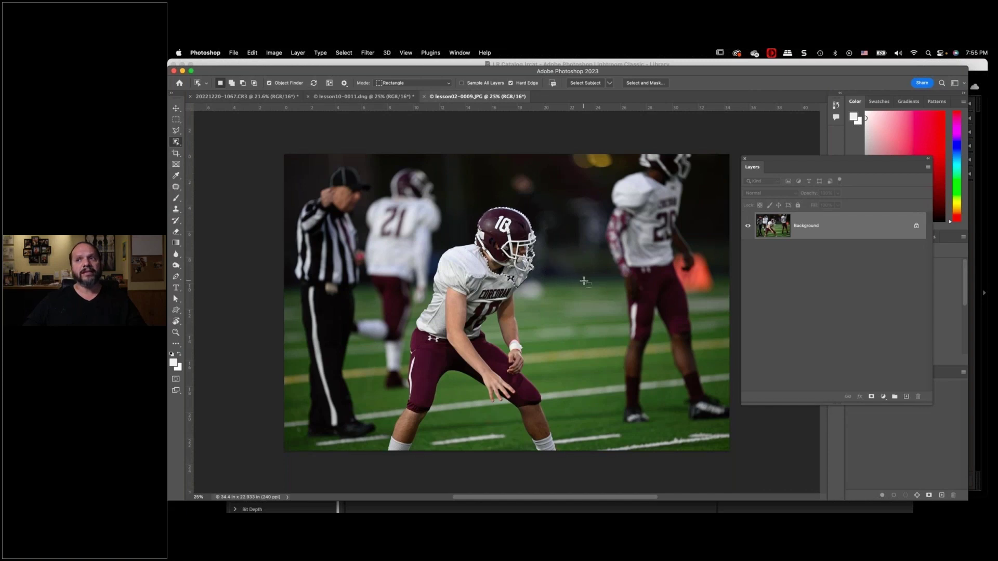
pyautogui.scroll(3, 585, 281)
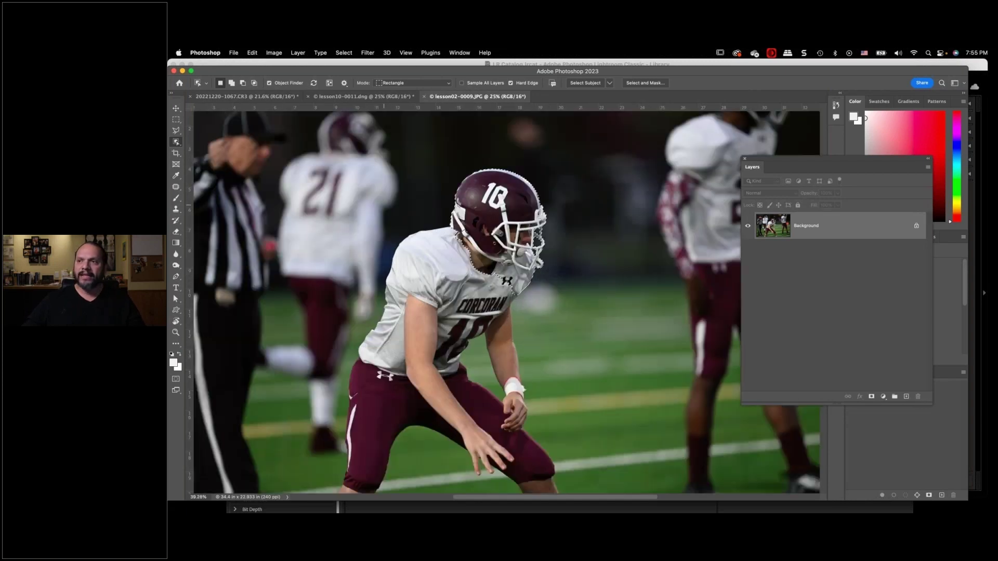
pyautogui.scroll(4, 563, 297)
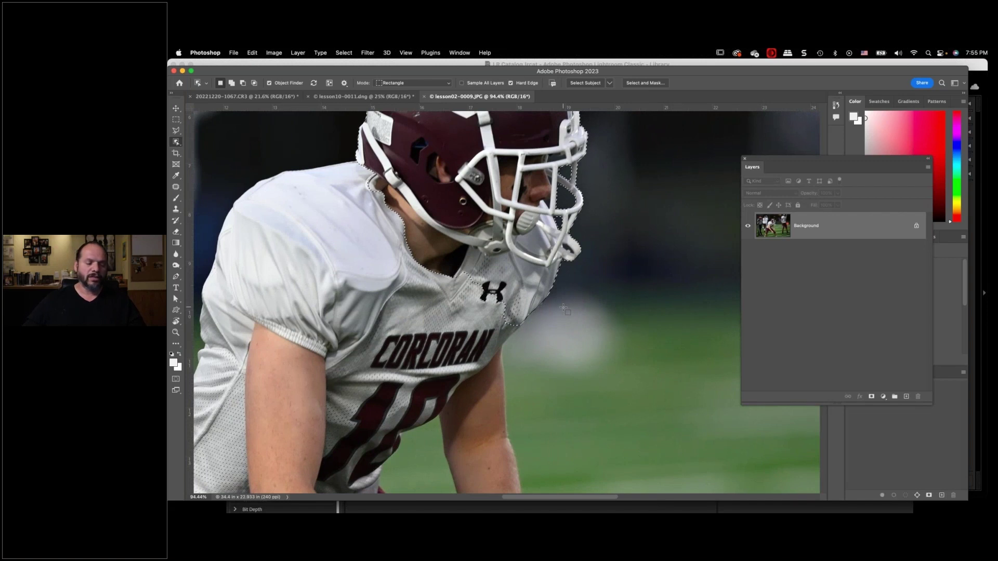
pyautogui.moveTo(608, 326); pyautogui.dragTo(419, 240)
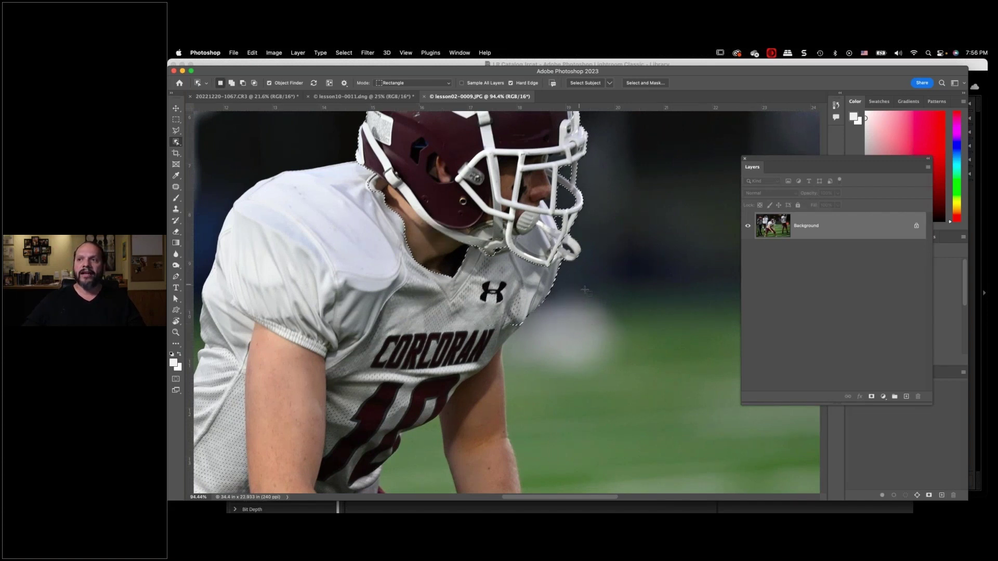
pyautogui.press('alt')
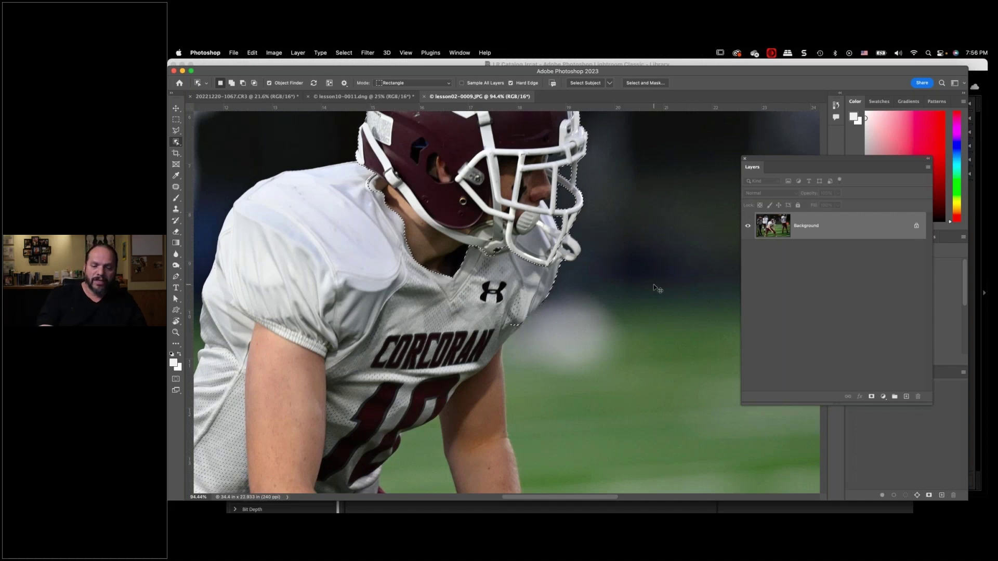
# Step: Select the referee's head and cap with an Object Selection rectangle, and clear the selection
pyautogui.press('super+0')
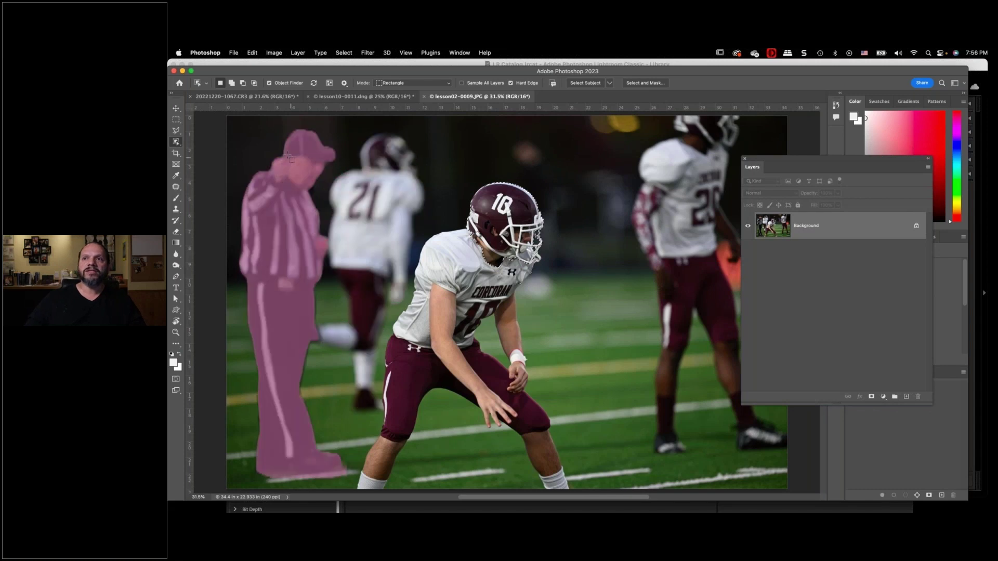
pyautogui.moveTo(257, 136); pyautogui.dragTo(341, 205)
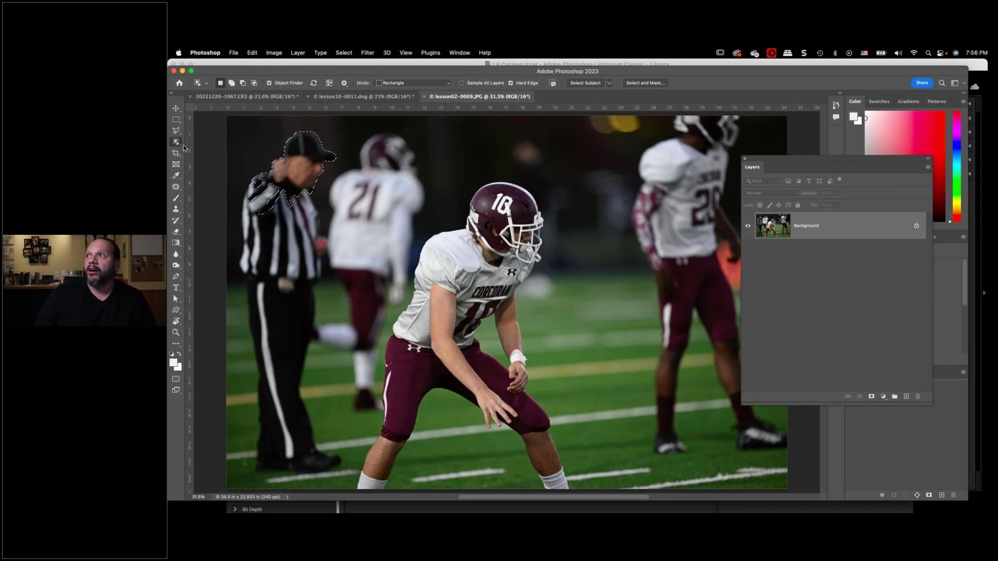
pyautogui.press('super+d')
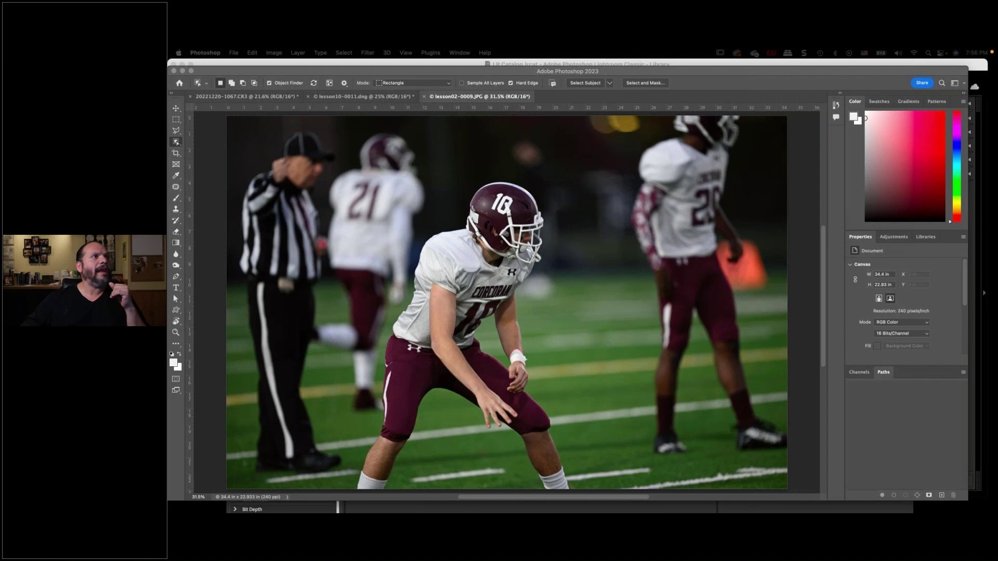
# Step: Switch to Chrome, load Twitter in a new window, and view the notifications before returning to the home feed
pyautogui.press('super+Tab')
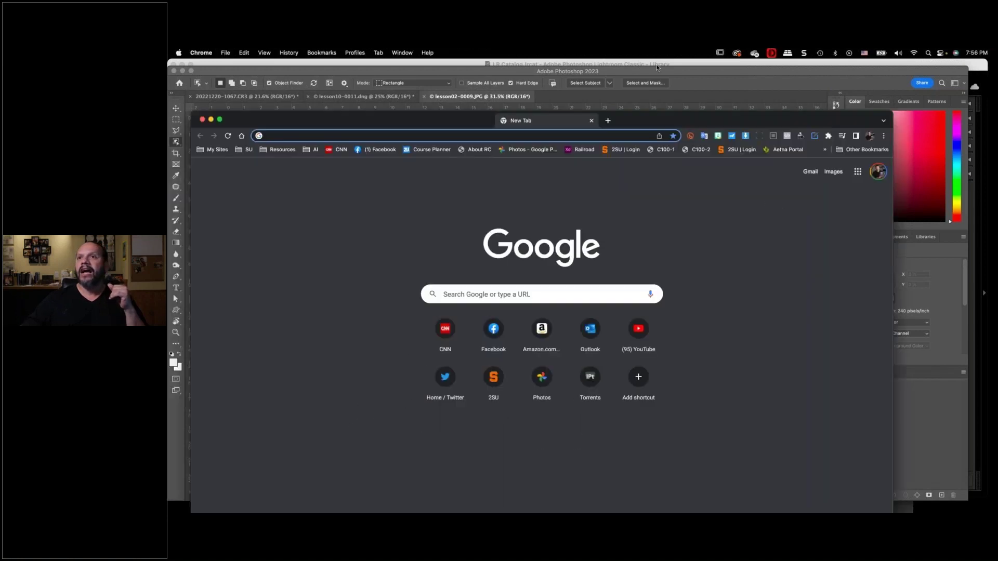
pyautogui.press('super+n')
pyautogui.write('twitter.com/#')
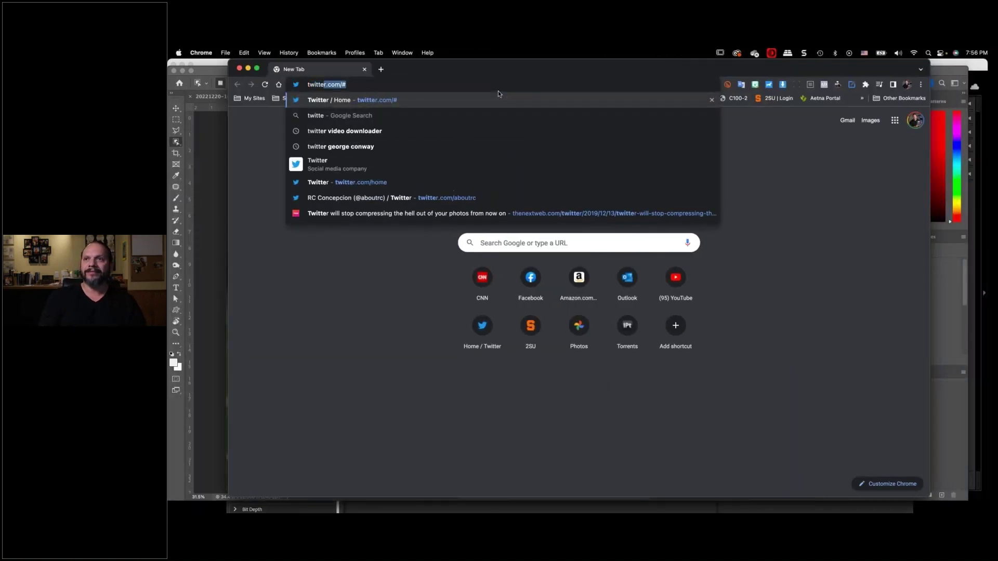
pyautogui.press('Return')
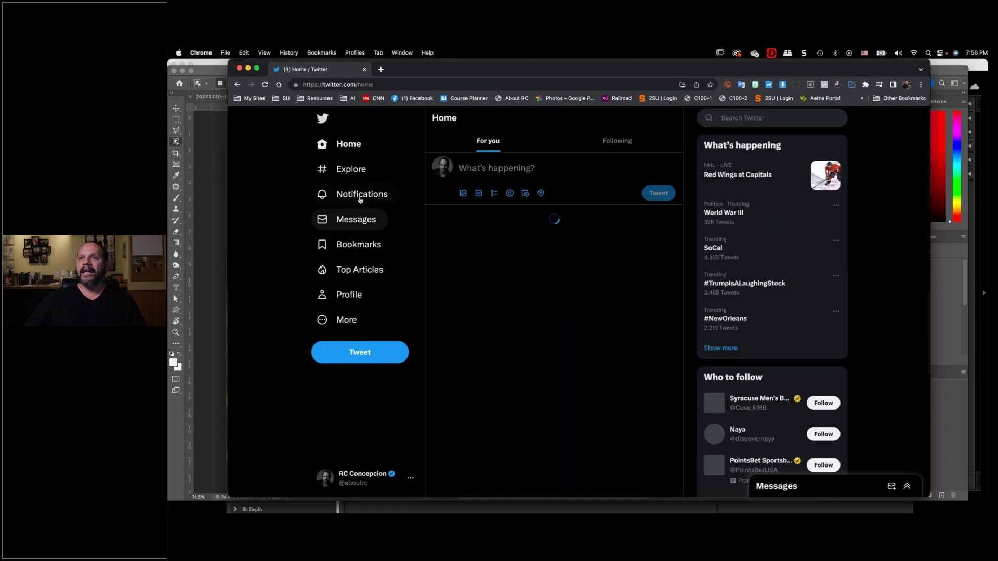
pyautogui.click(366, 194)
pyautogui.click(357, 139)
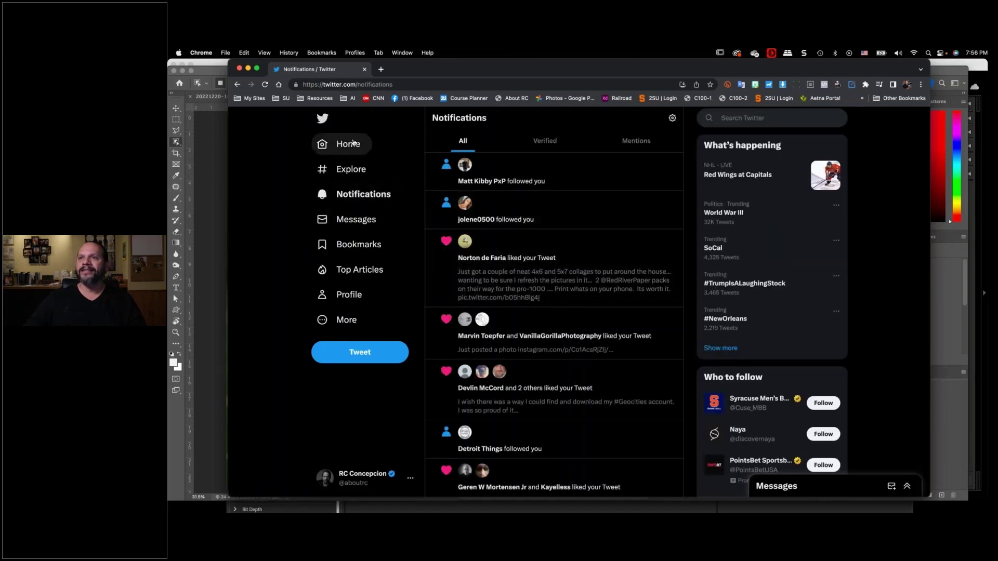
# Step: Search Twitter for the Adobe design evangelist's profile and view the post about Photoshop's Content-Aware Tracing Tool
pyautogui.click(741, 113)
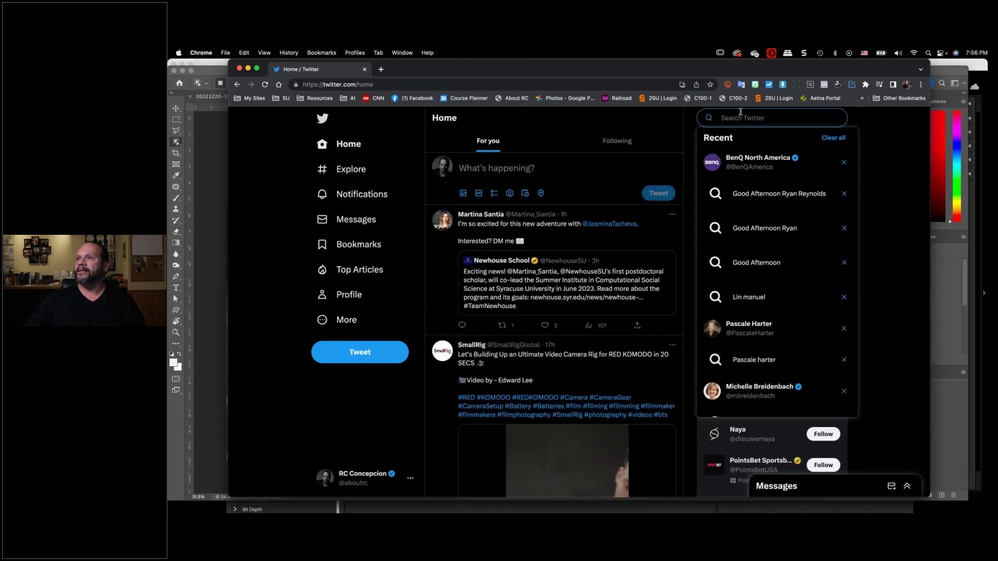
pyautogui.write('pinsk')
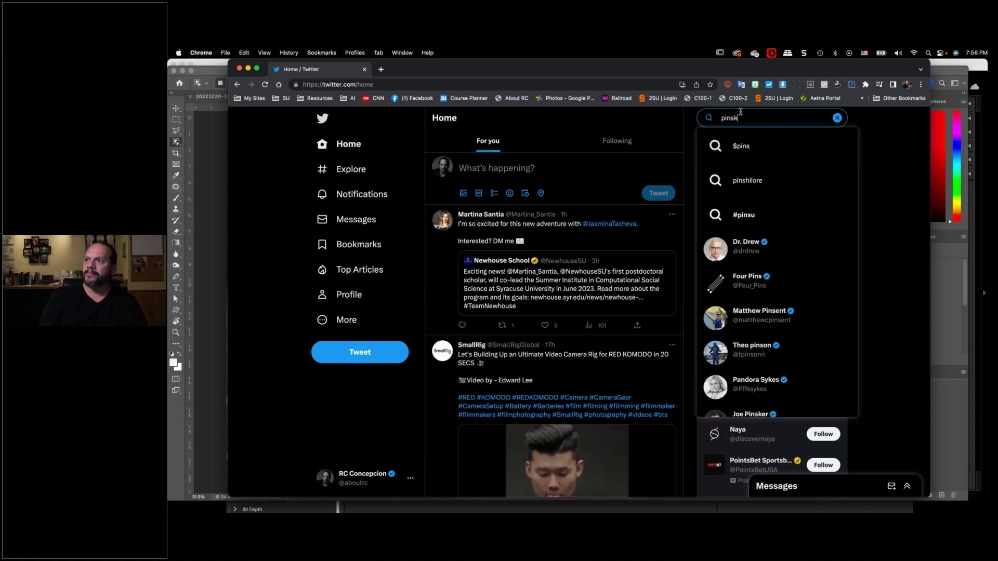
pyautogui.write('y')
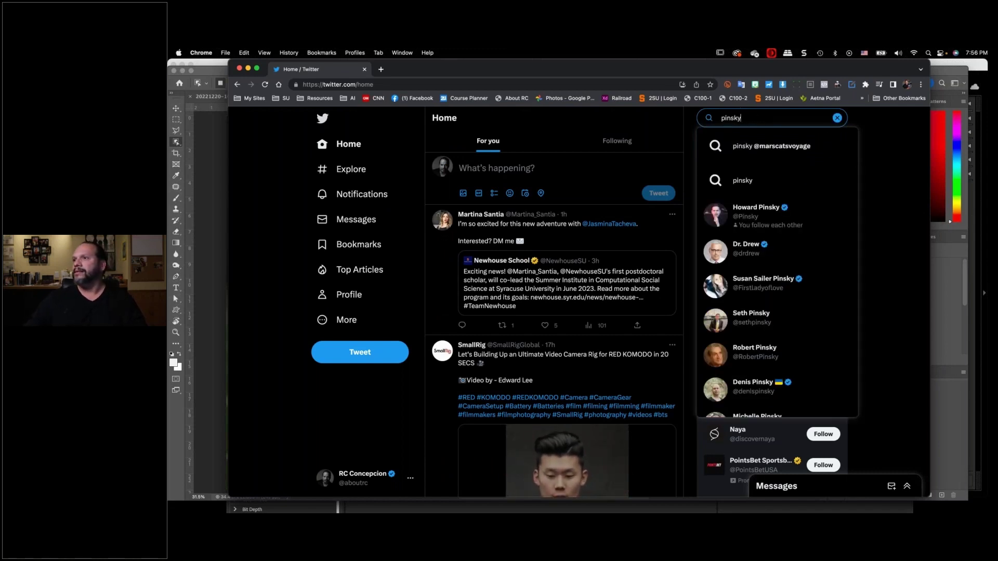
pyautogui.click(756, 214)
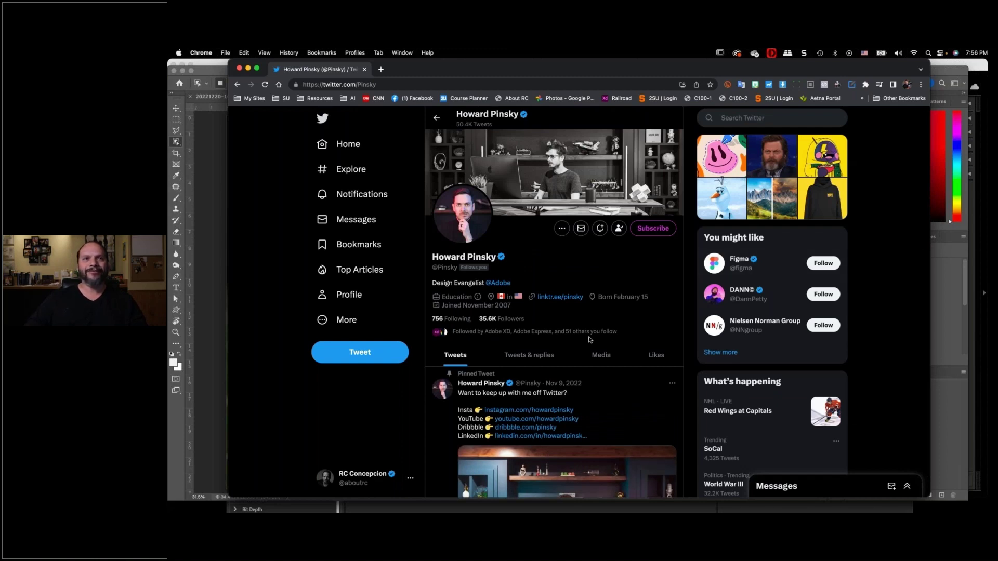
pyautogui.scroll(-10, 590, 340)
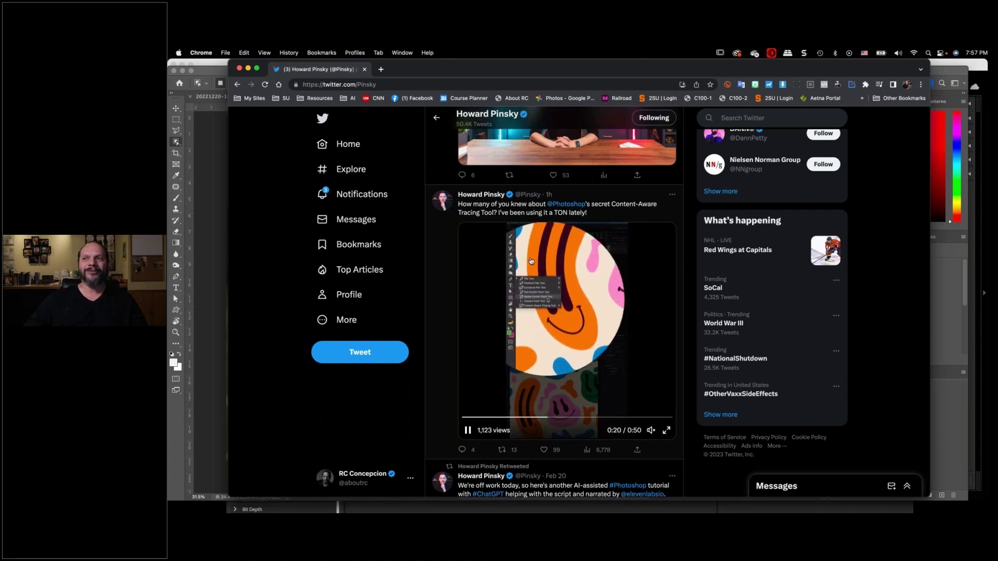
# Step: Switch back to Photoshop and review the Enable Content-Aware Tracing Tool option in the Technology Previews preferences
pyautogui.press('super+Tab')
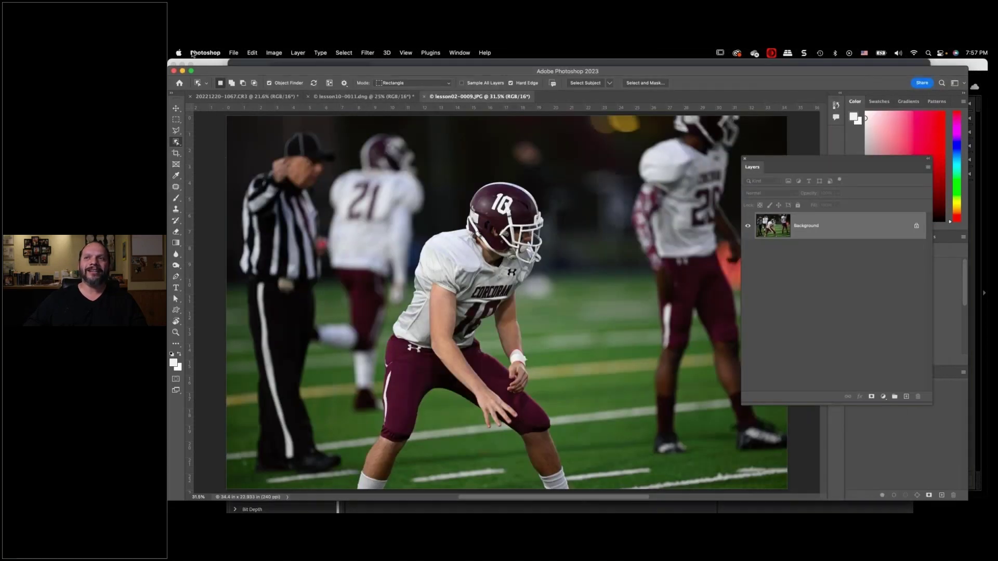
pyautogui.click(219, 53)
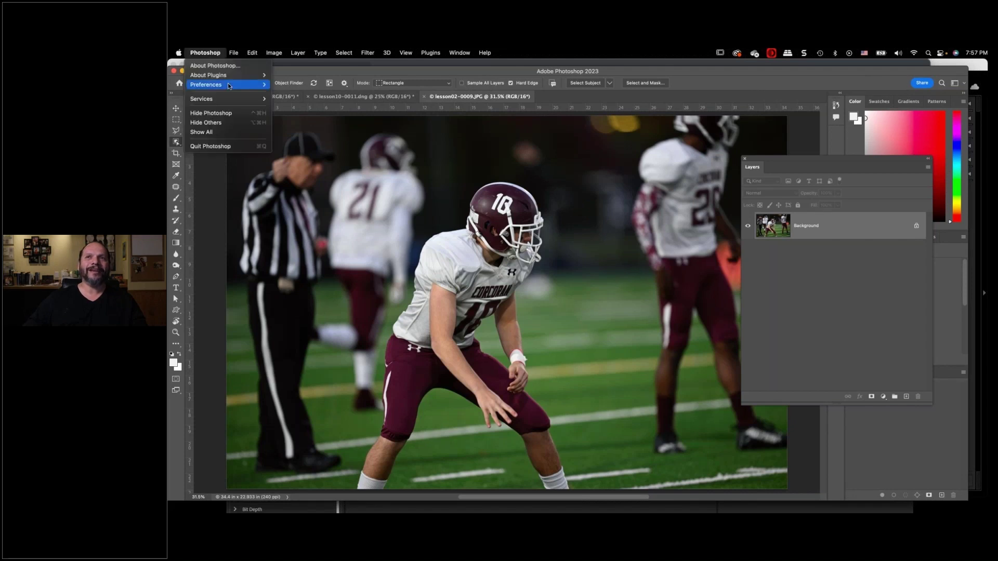
pyautogui.moveTo(224, 84)
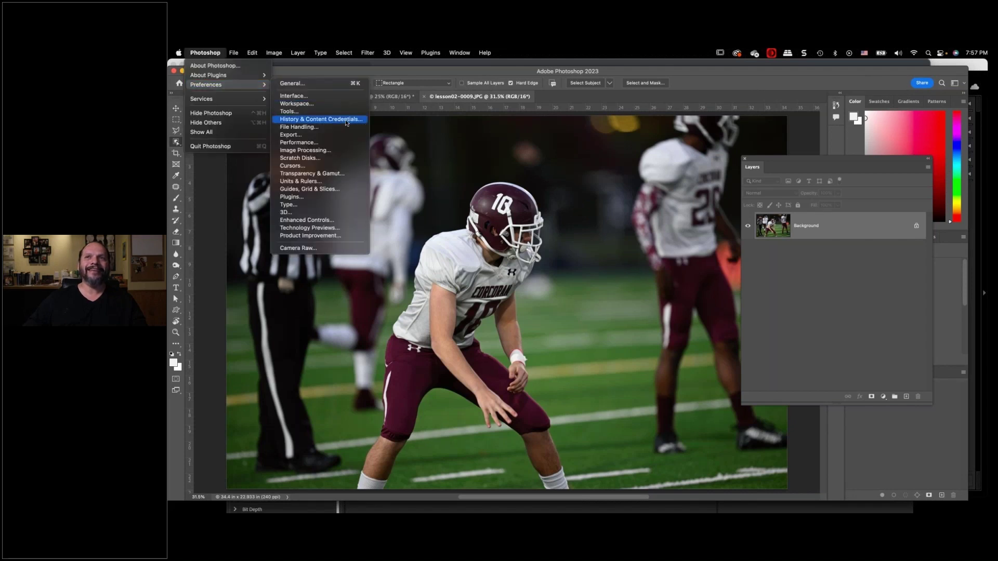
pyautogui.click(341, 235)
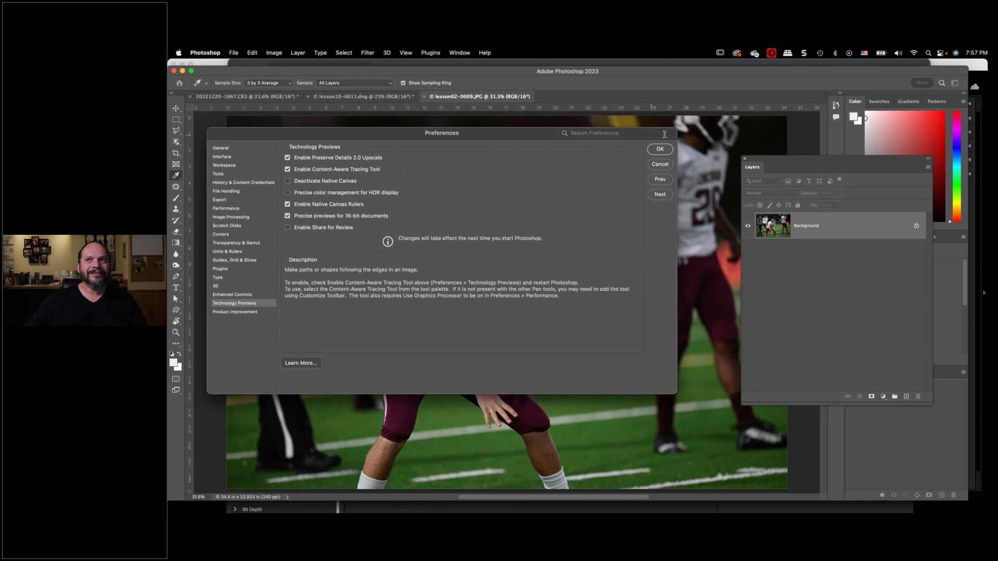
pyautogui.click(659, 150)
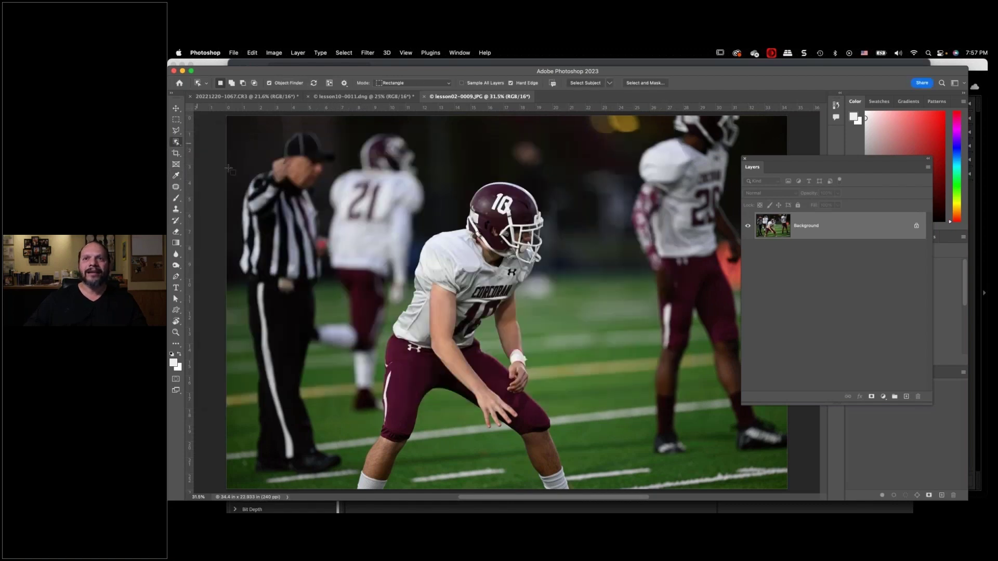
# Step: Trace paths along the crouching player's helmet and the lower back edge of his jersey with the Content-Aware Tracing Tool
pyautogui.click(175, 143)
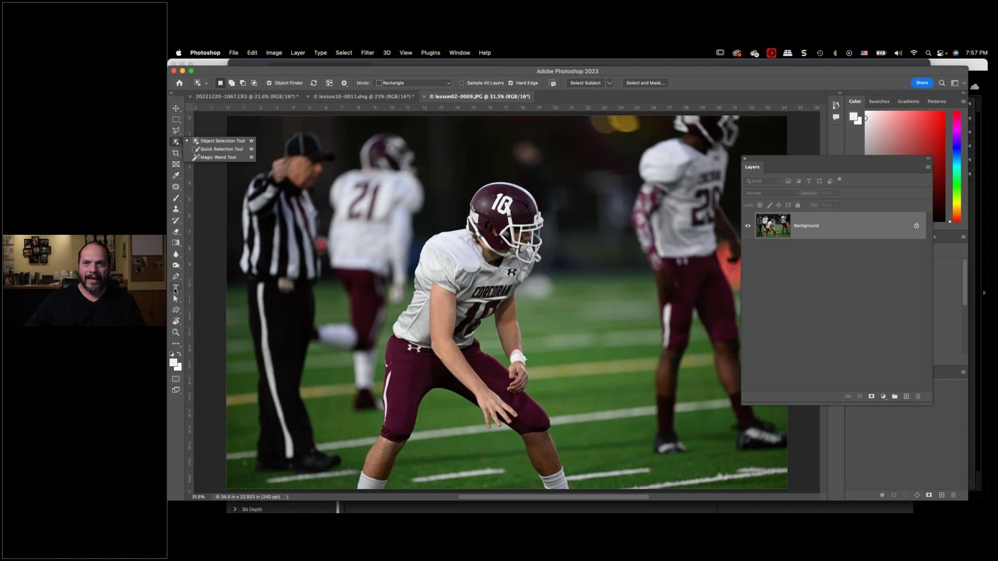
pyautogui.click(176, 277)
pyautogui.click(176, 277)
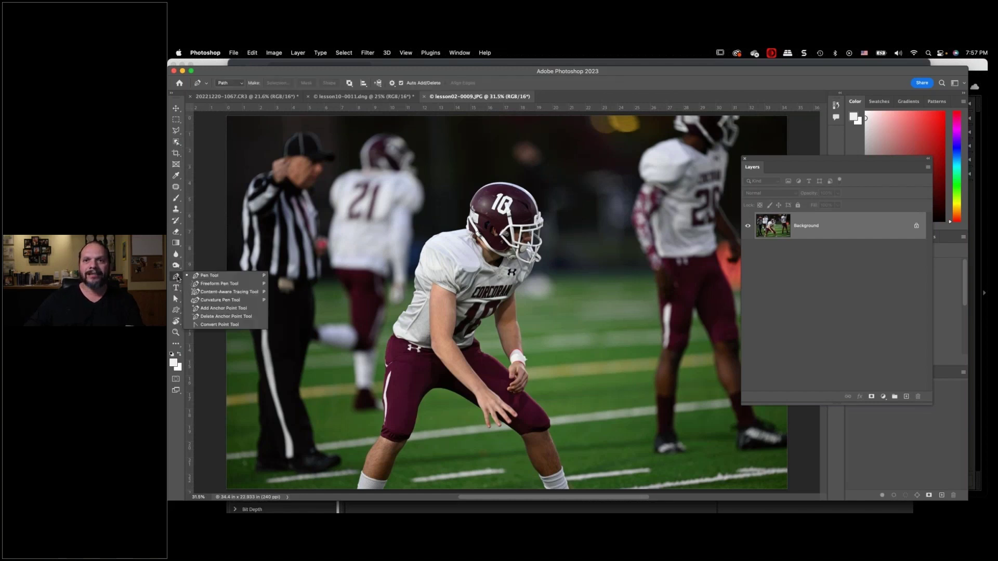
pyautogui.click(221, 293)
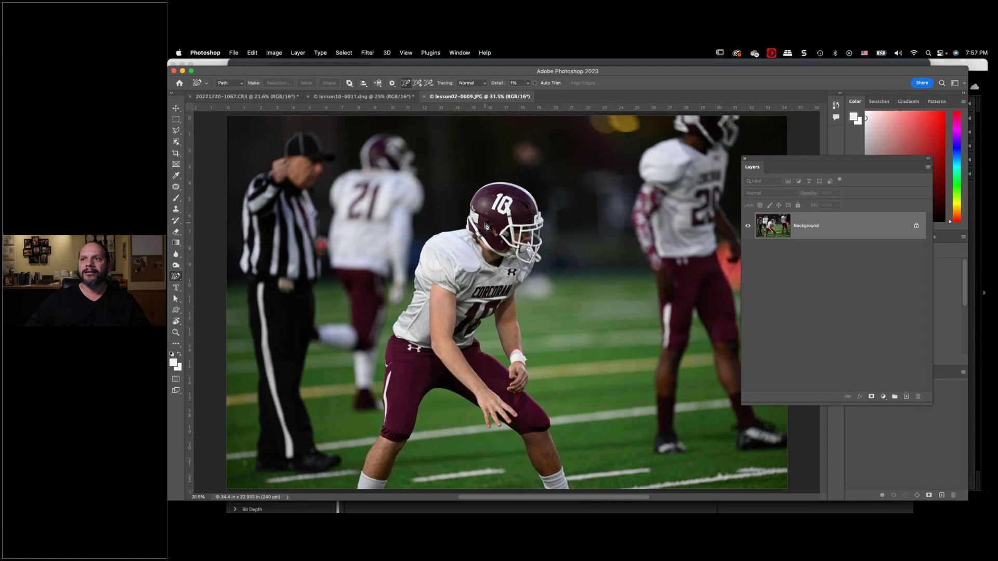
pyautogui.click(475, 207)
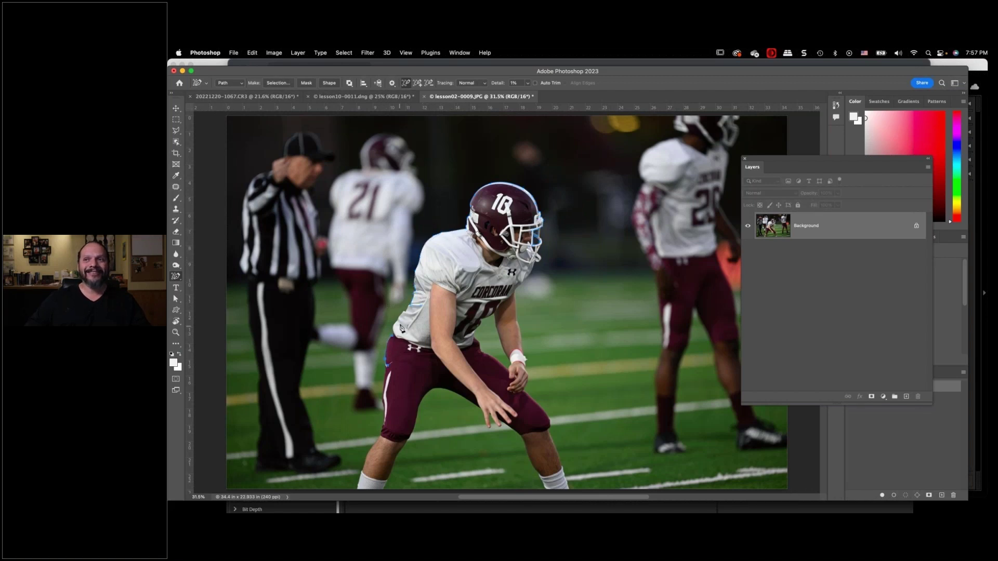
pyautogui.keyDown('shift'); pyautogui.click(399, 327); pyautogui.keyUp('shift')
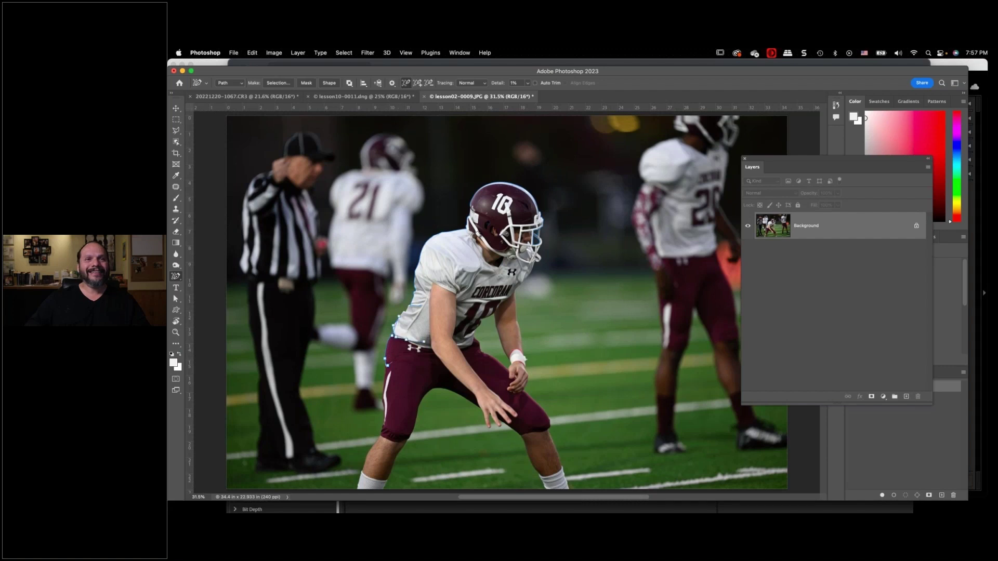